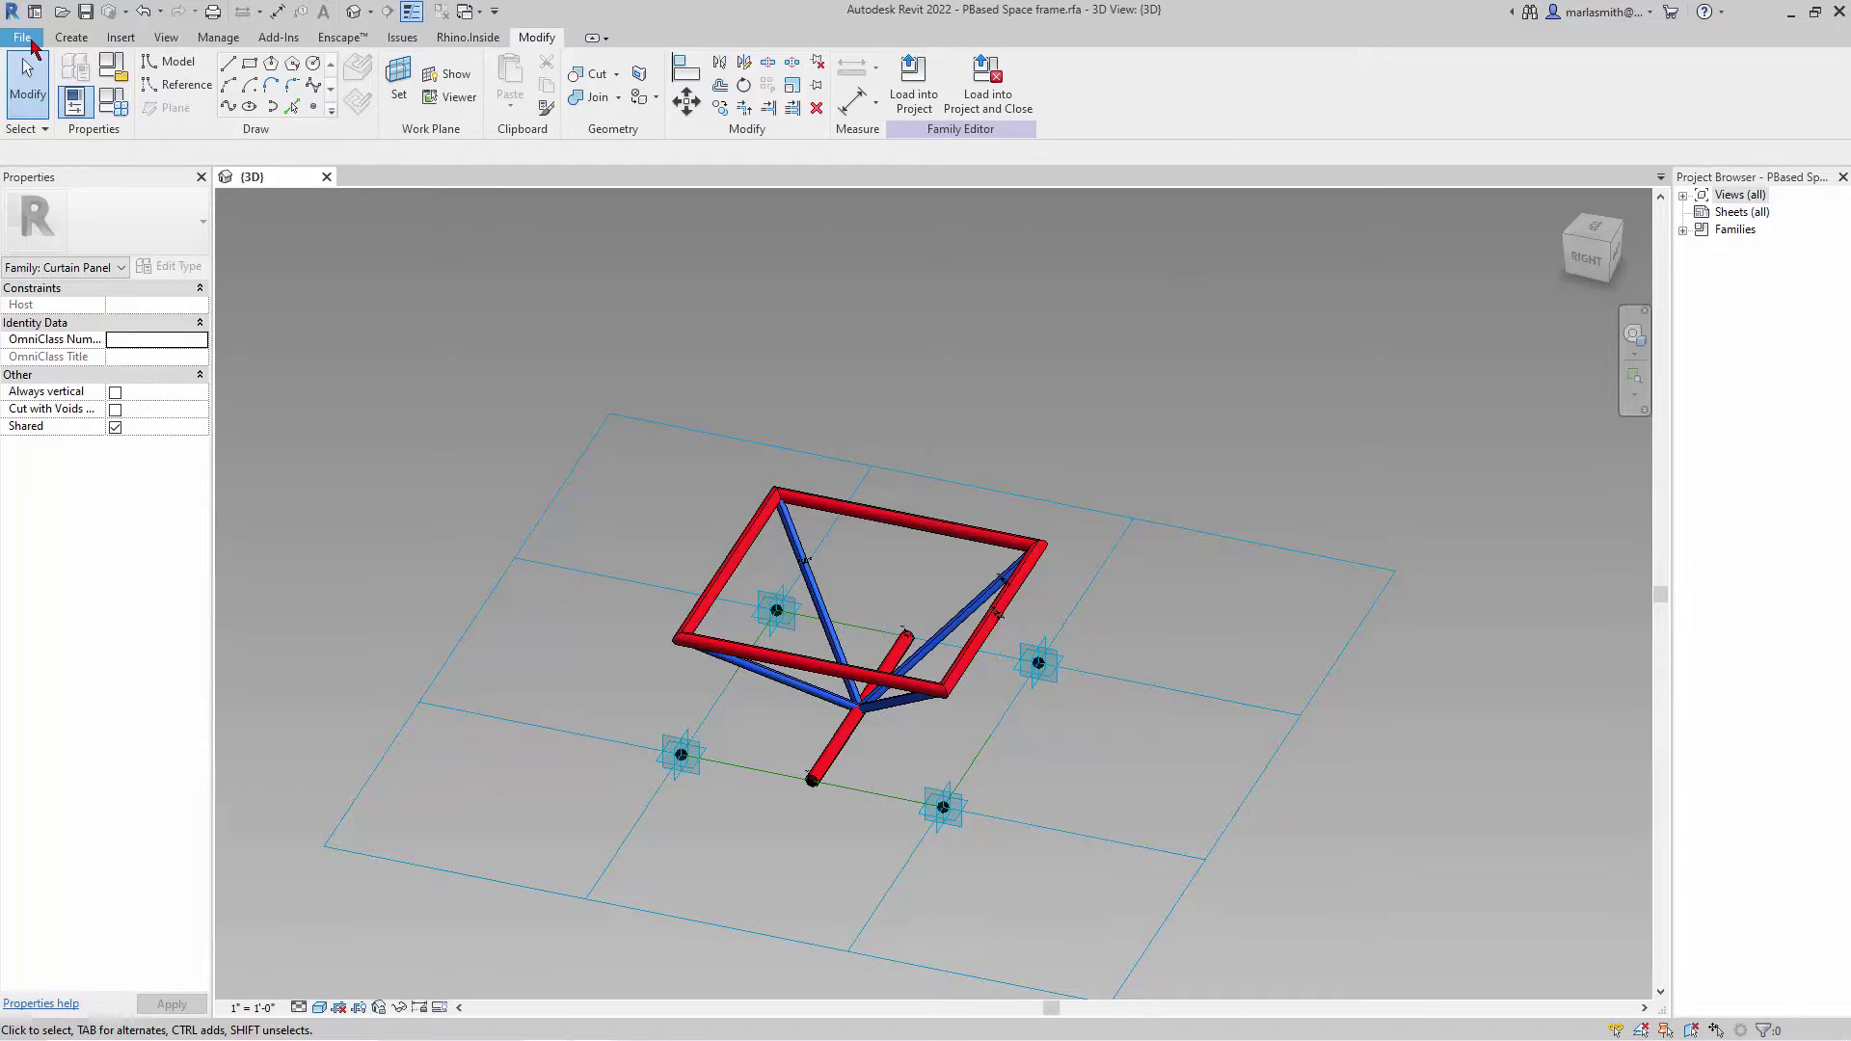
- Create a new conceptual mass family from the Conceptual Mass NB.rft template
{"action": "left_click", "coordinate": [22, 37]}
{"action": "mouse_move", "coordinate": [97, 122]}
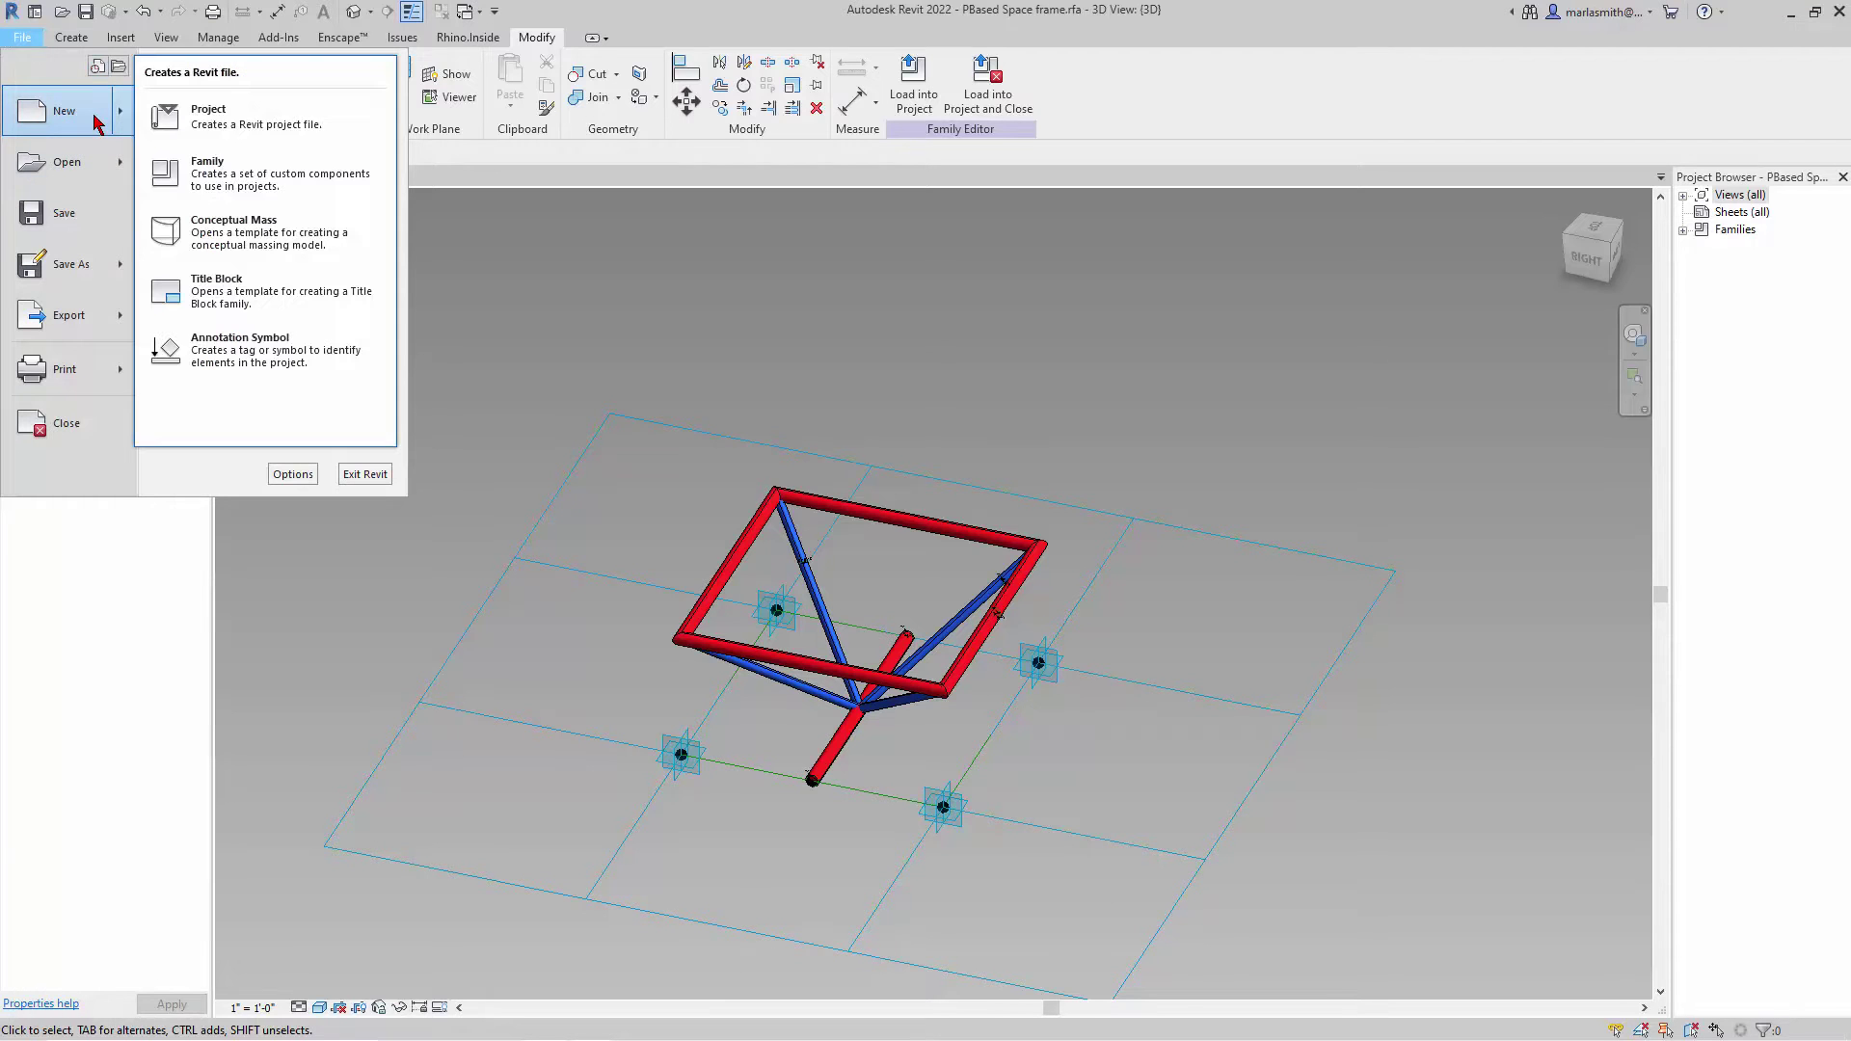
{"action": "left_click", "coordinate": [318, 235]}
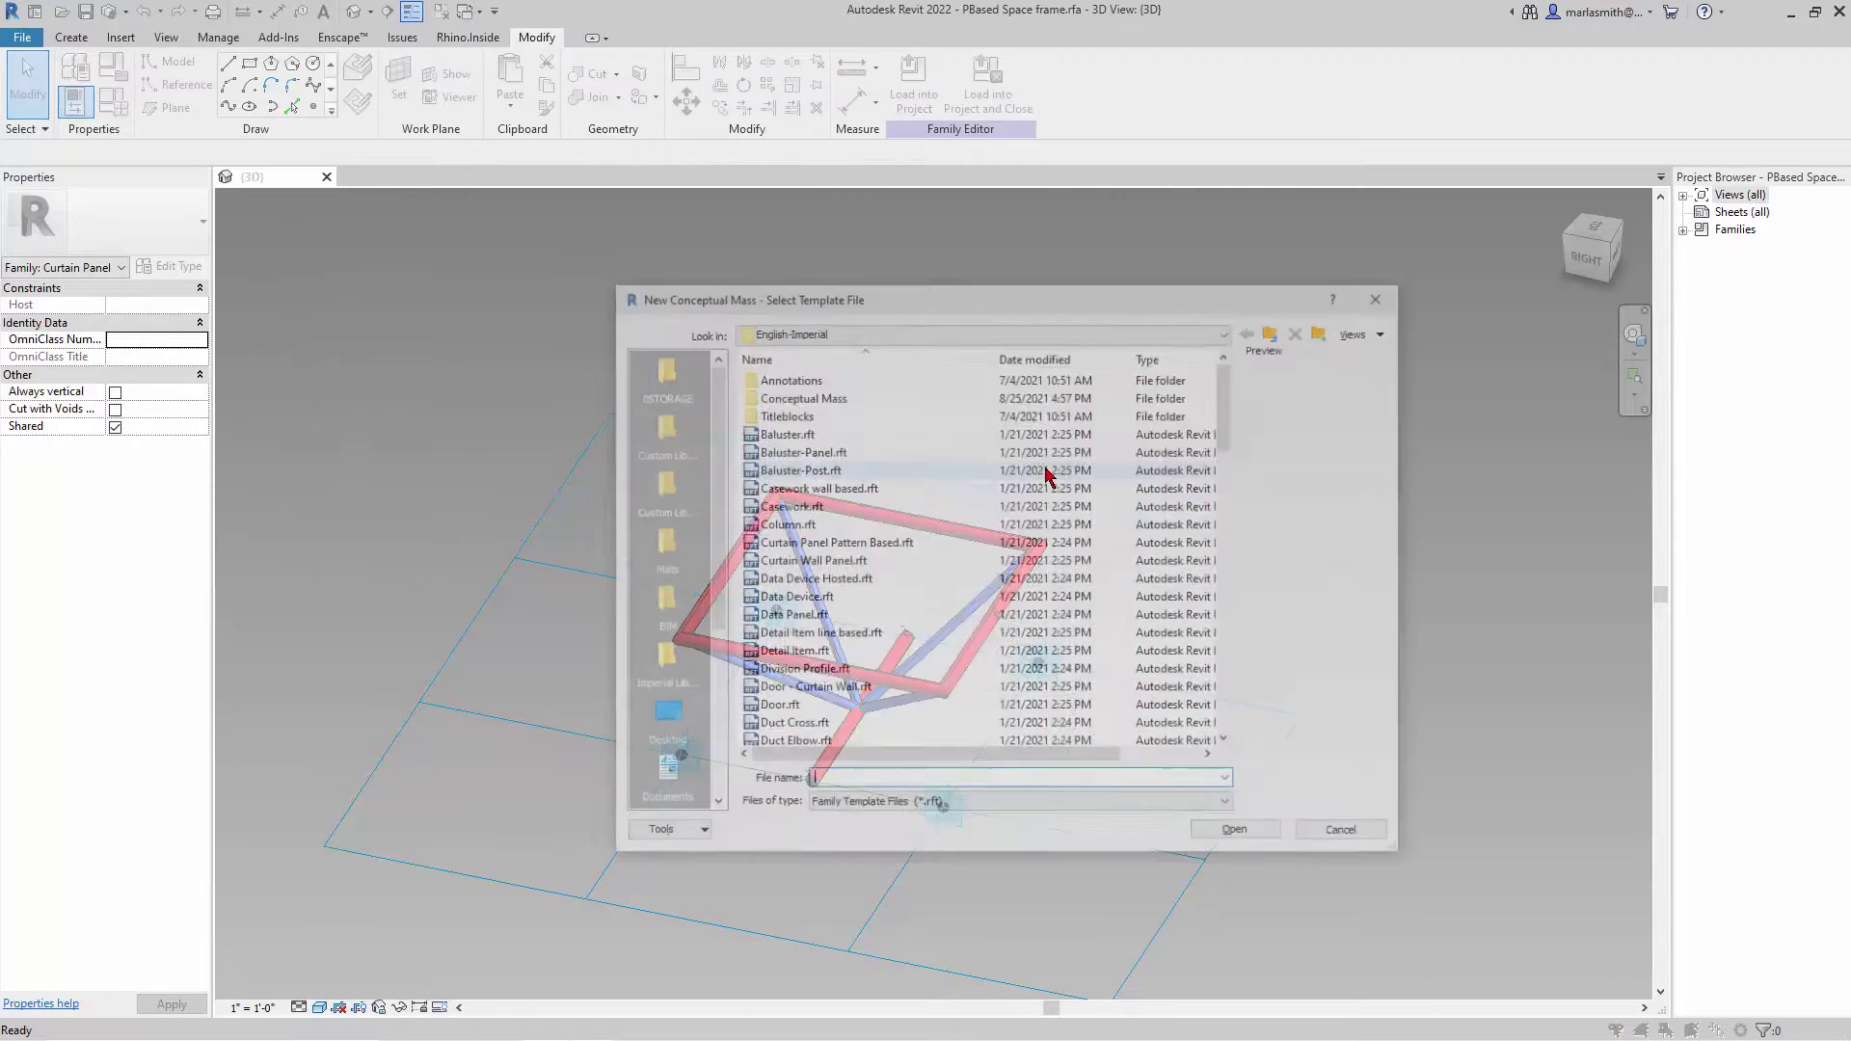
{"action": "double_click", "coordinate": [821, 399]}
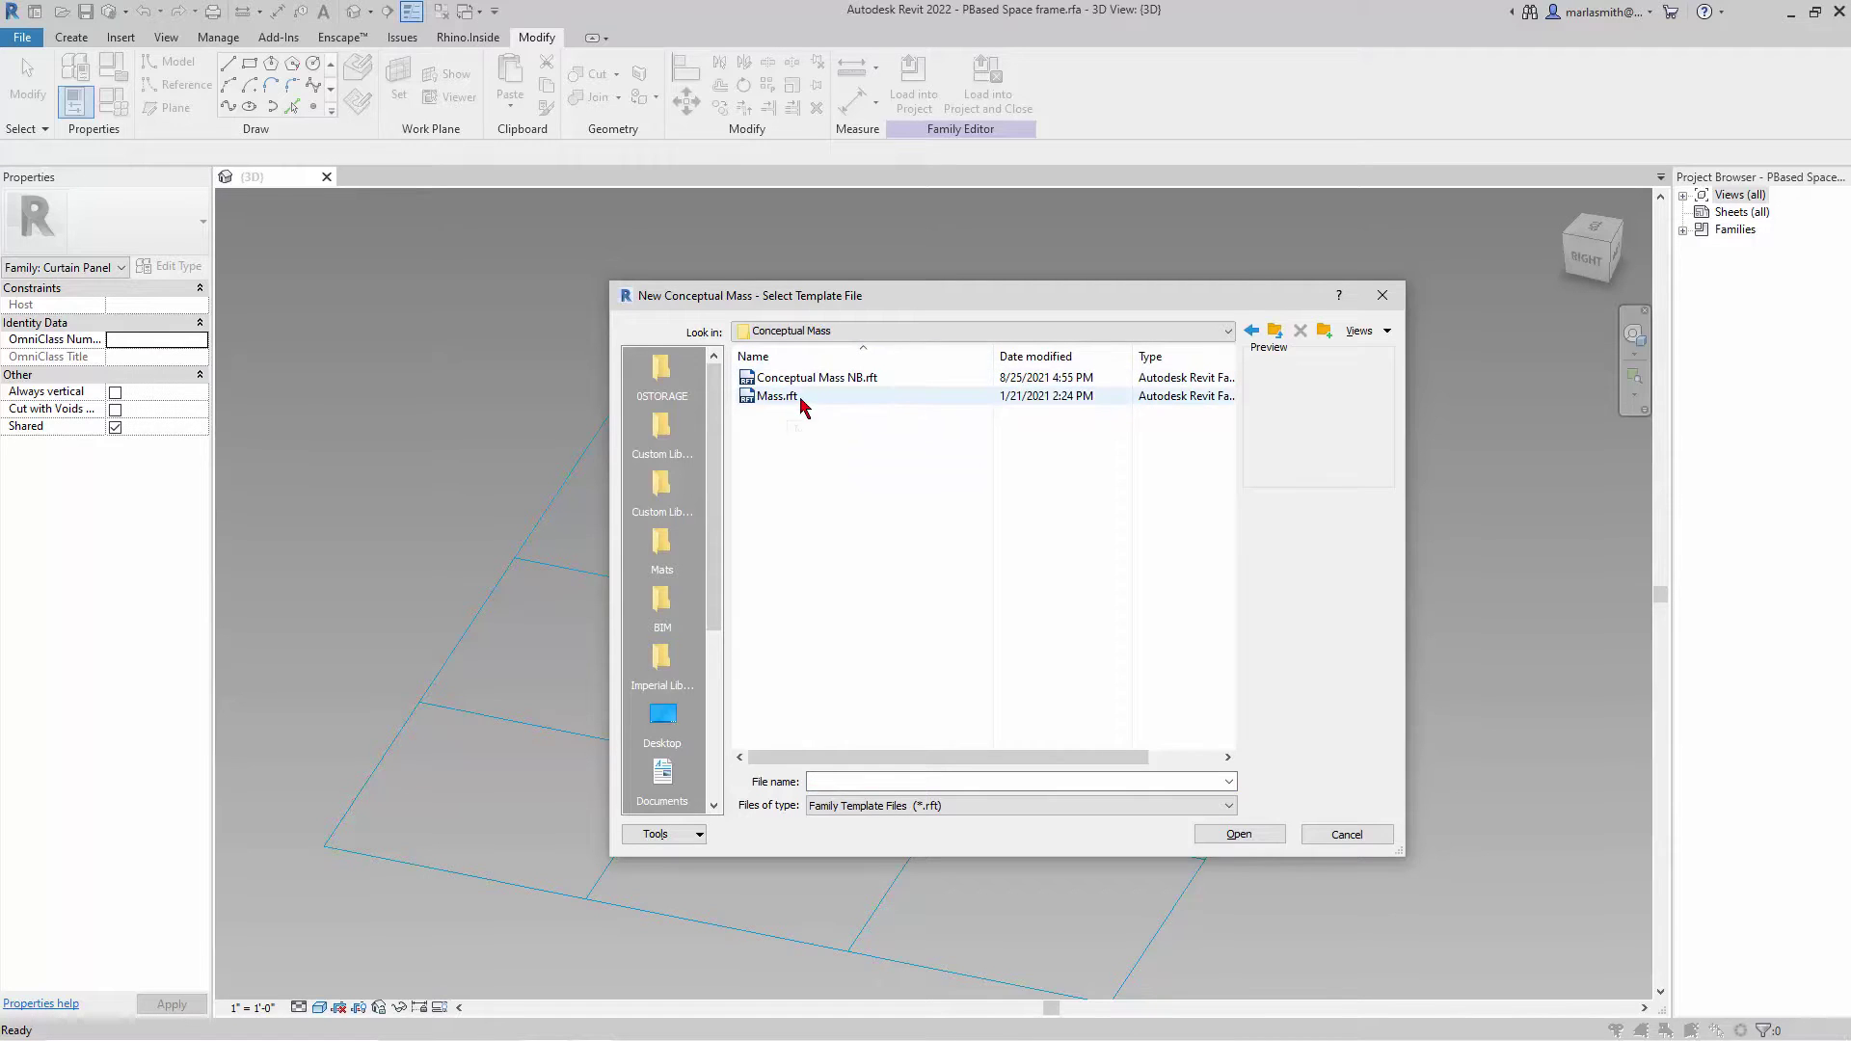
{"action": "left_click", "coordinate": [811, 382]}
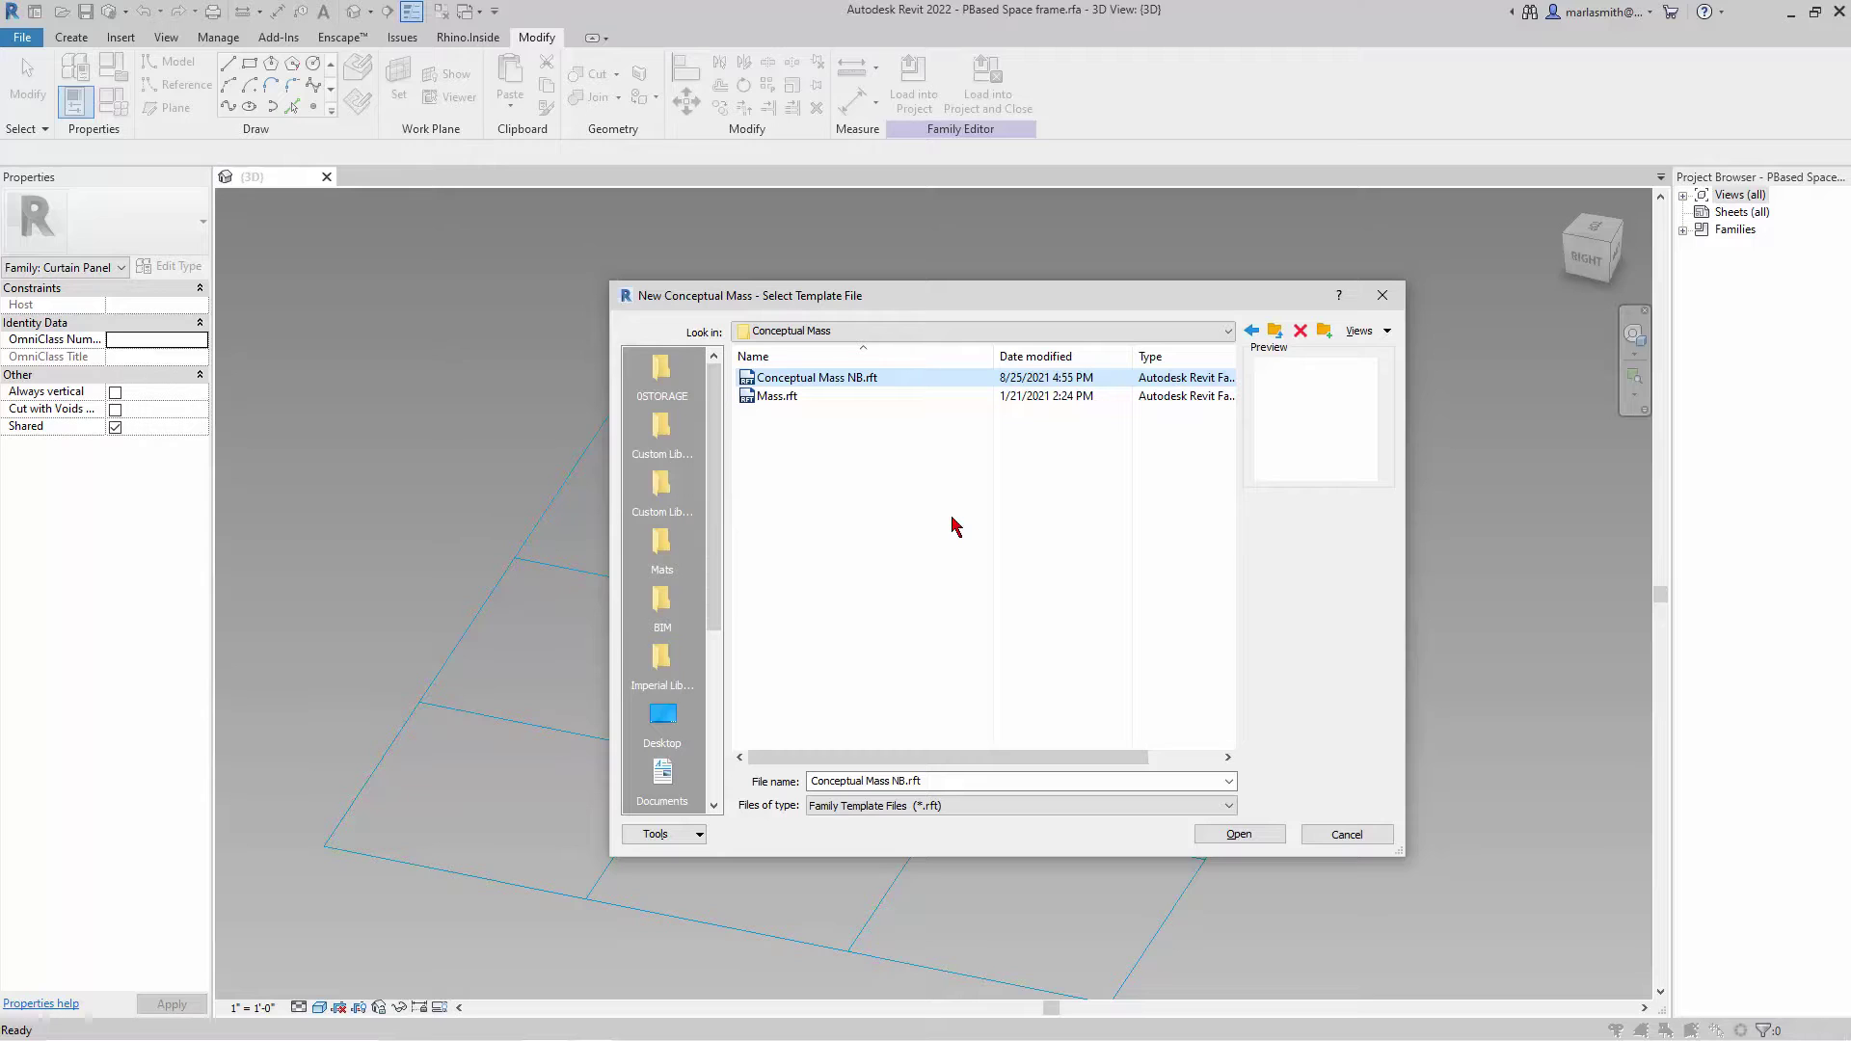
{"action": "left_click", "coordinate": [1259, 835]}
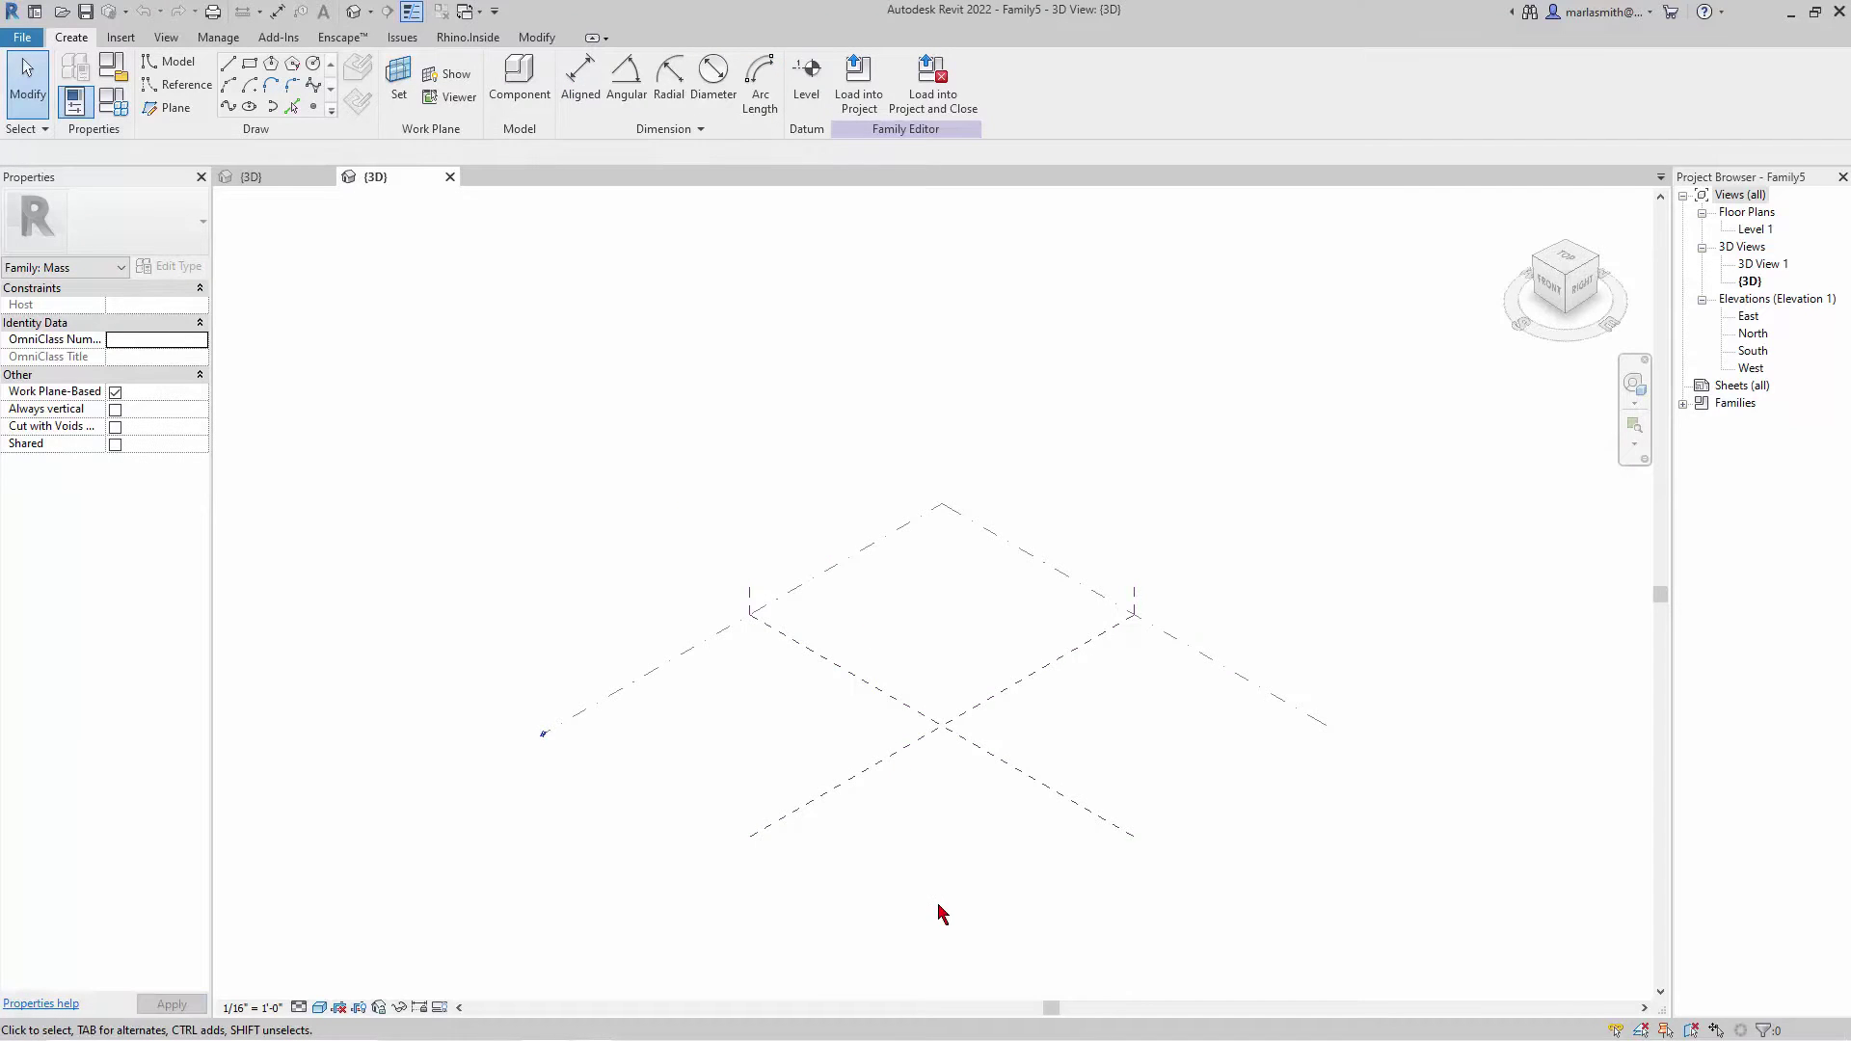
- Place five reference points in a wavy row on the vertical Center (Left/Right) reference plane
{"action": "scroll", "coordinate": [942, 913], "scroll_direction": "up", "scroll_amount": 2}
{"action": "middle_click_drag", "start_coordinate": [961, 781], "coordinate": [1001, 645], "text": "shift"}
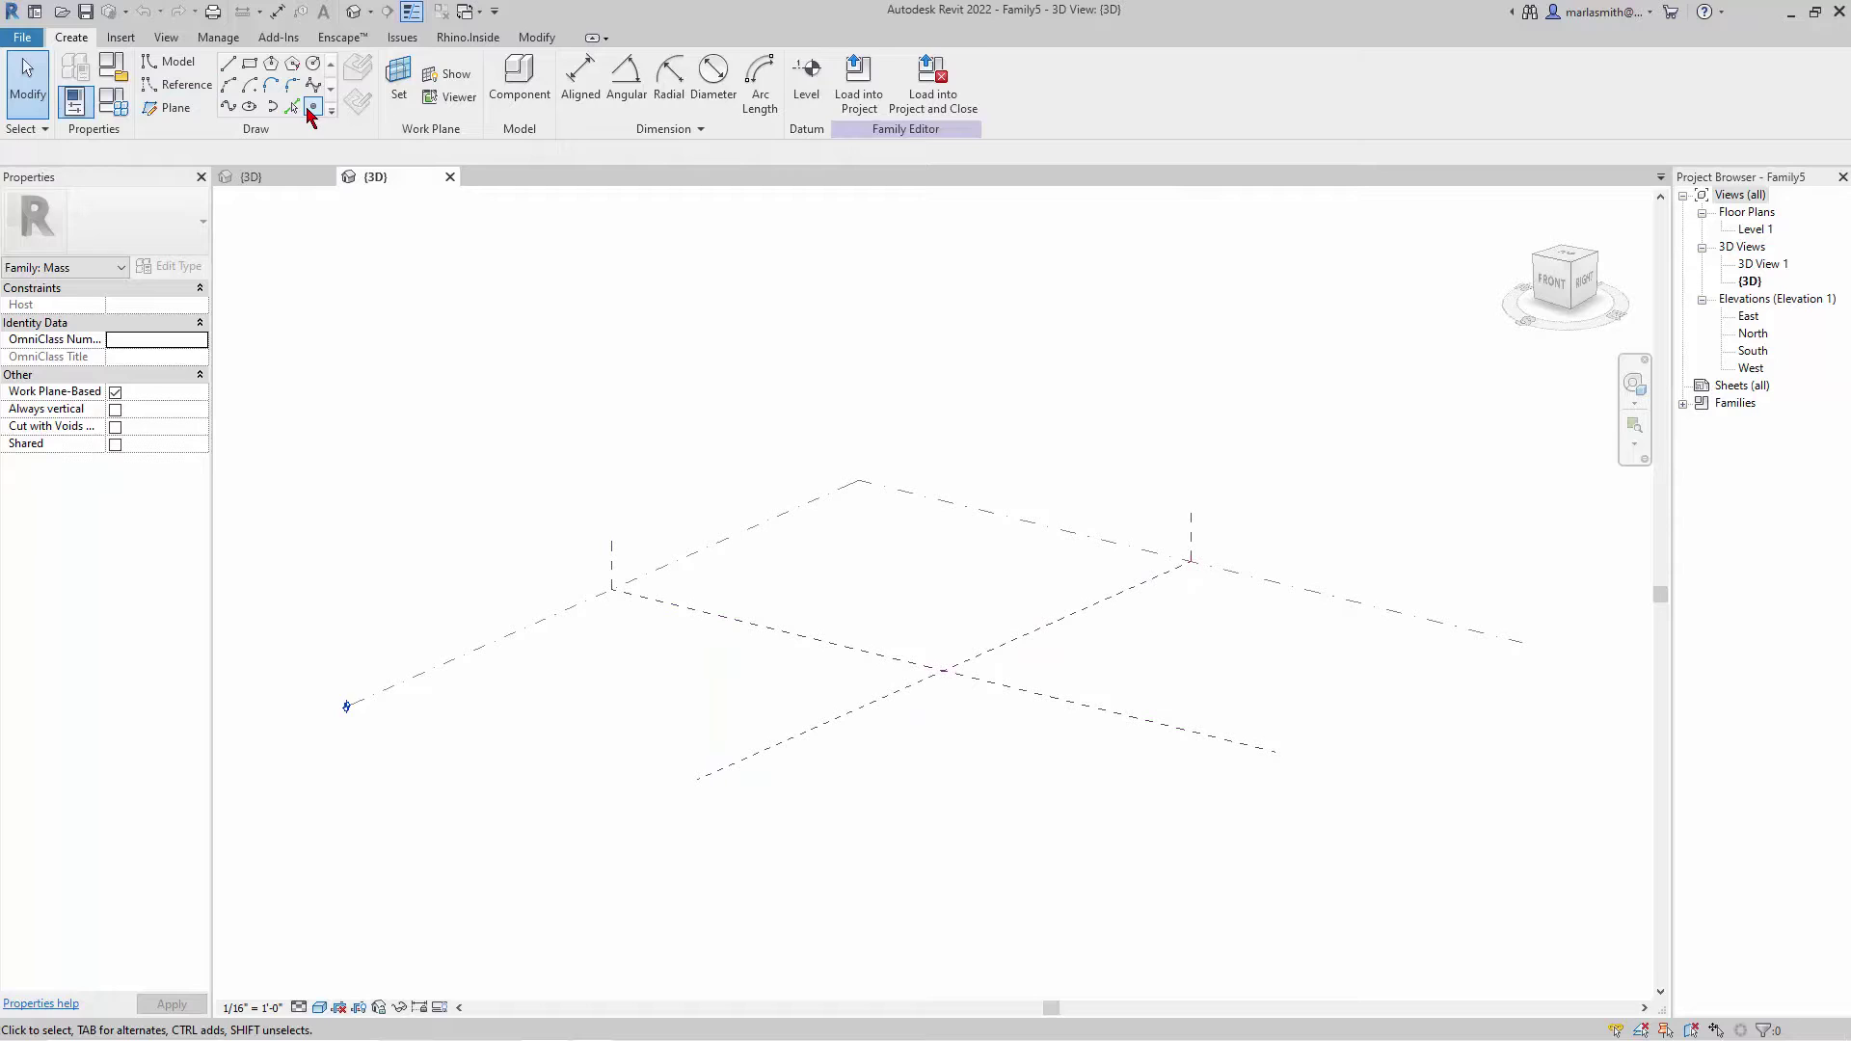
{"action": "left_click", "coordinate": [311, 108]}
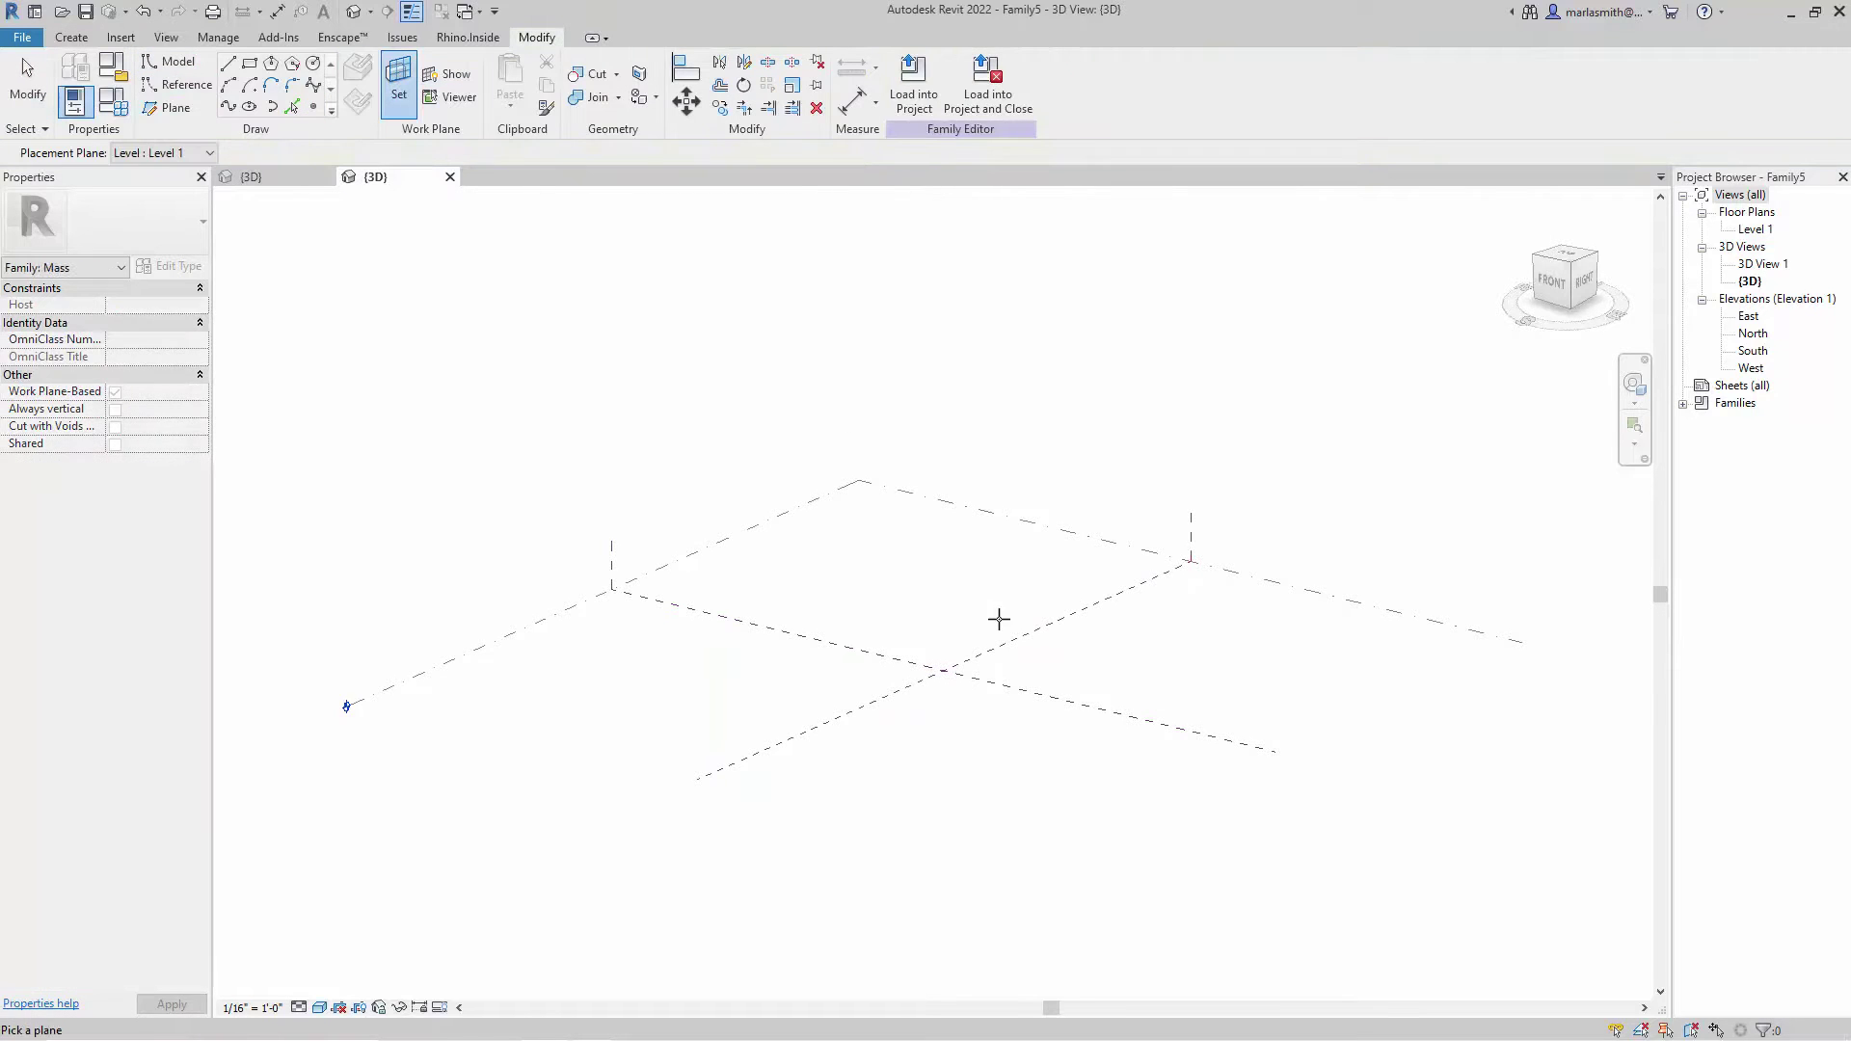
{"action": "left_click", "coordinate": [1016, 638]}
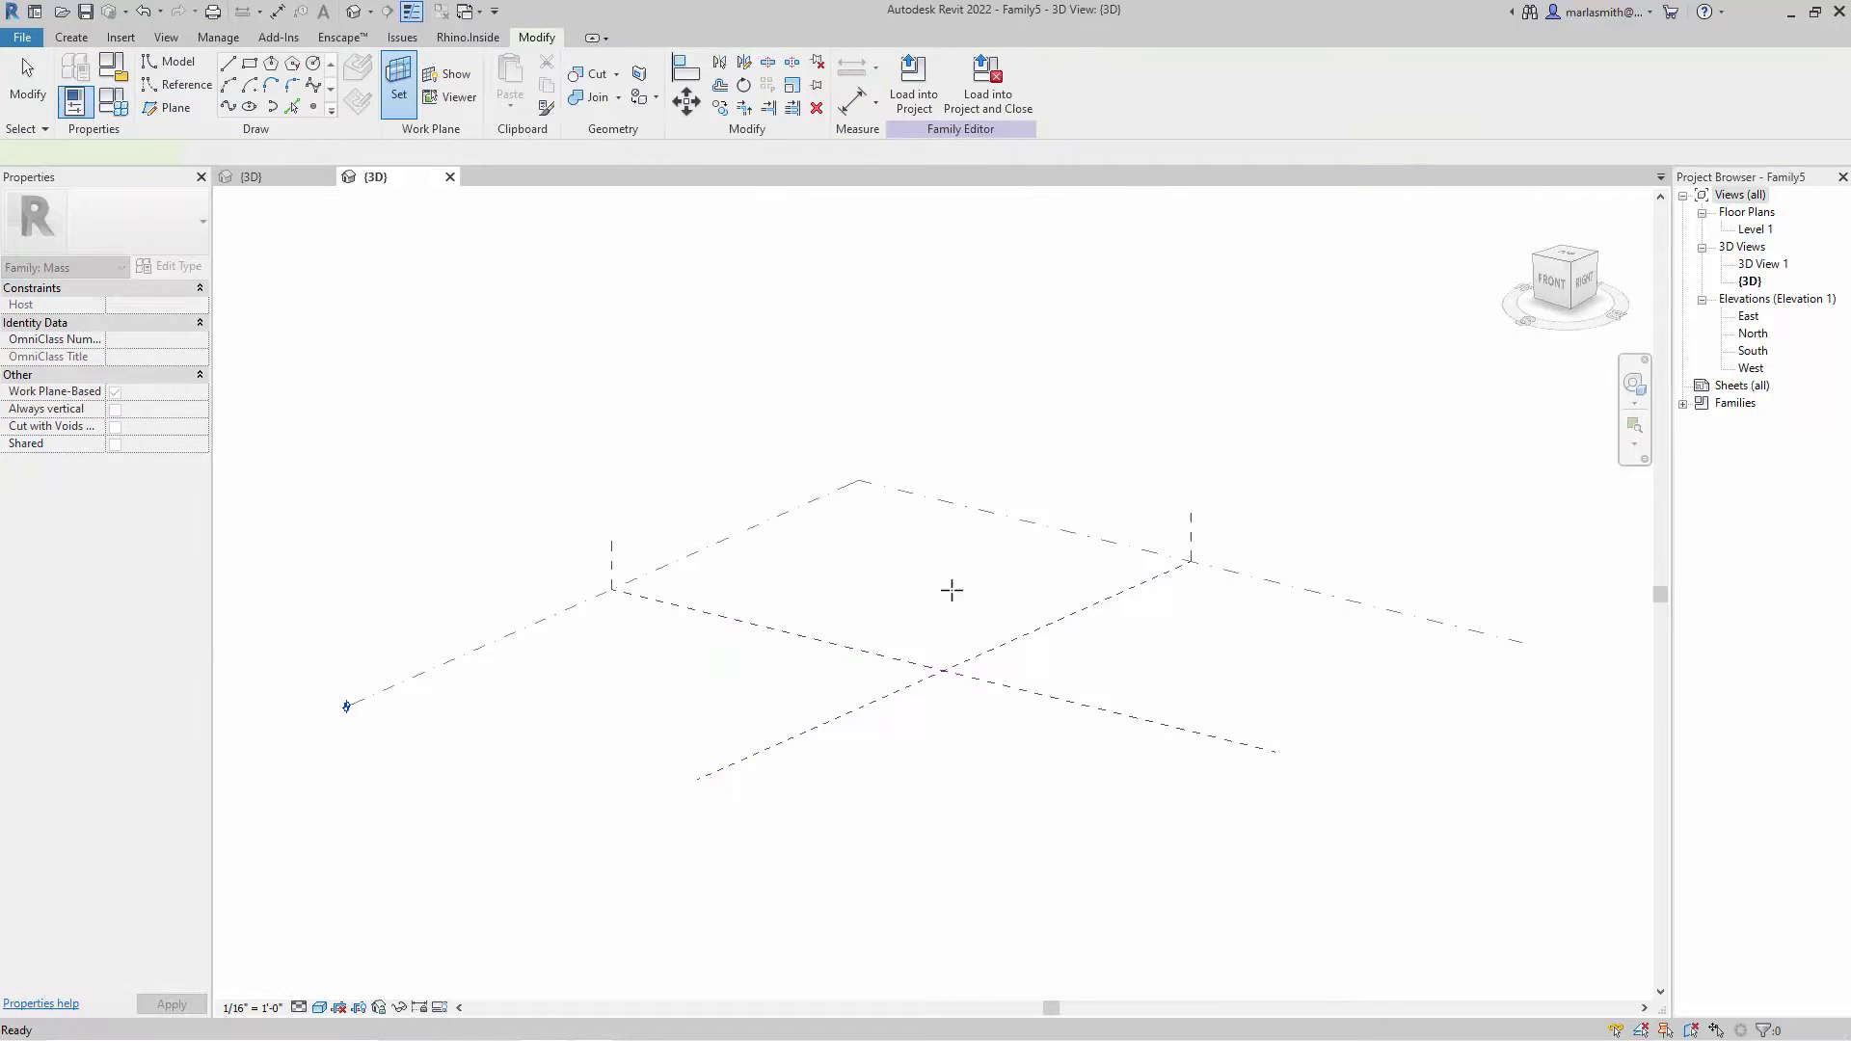
{"action": "left_click", "coordinate": [794, 535]}
{"action": "left_click", "coordinate": [843, 497]}
{"action": "left_click", "coordinate": [904, 492]}
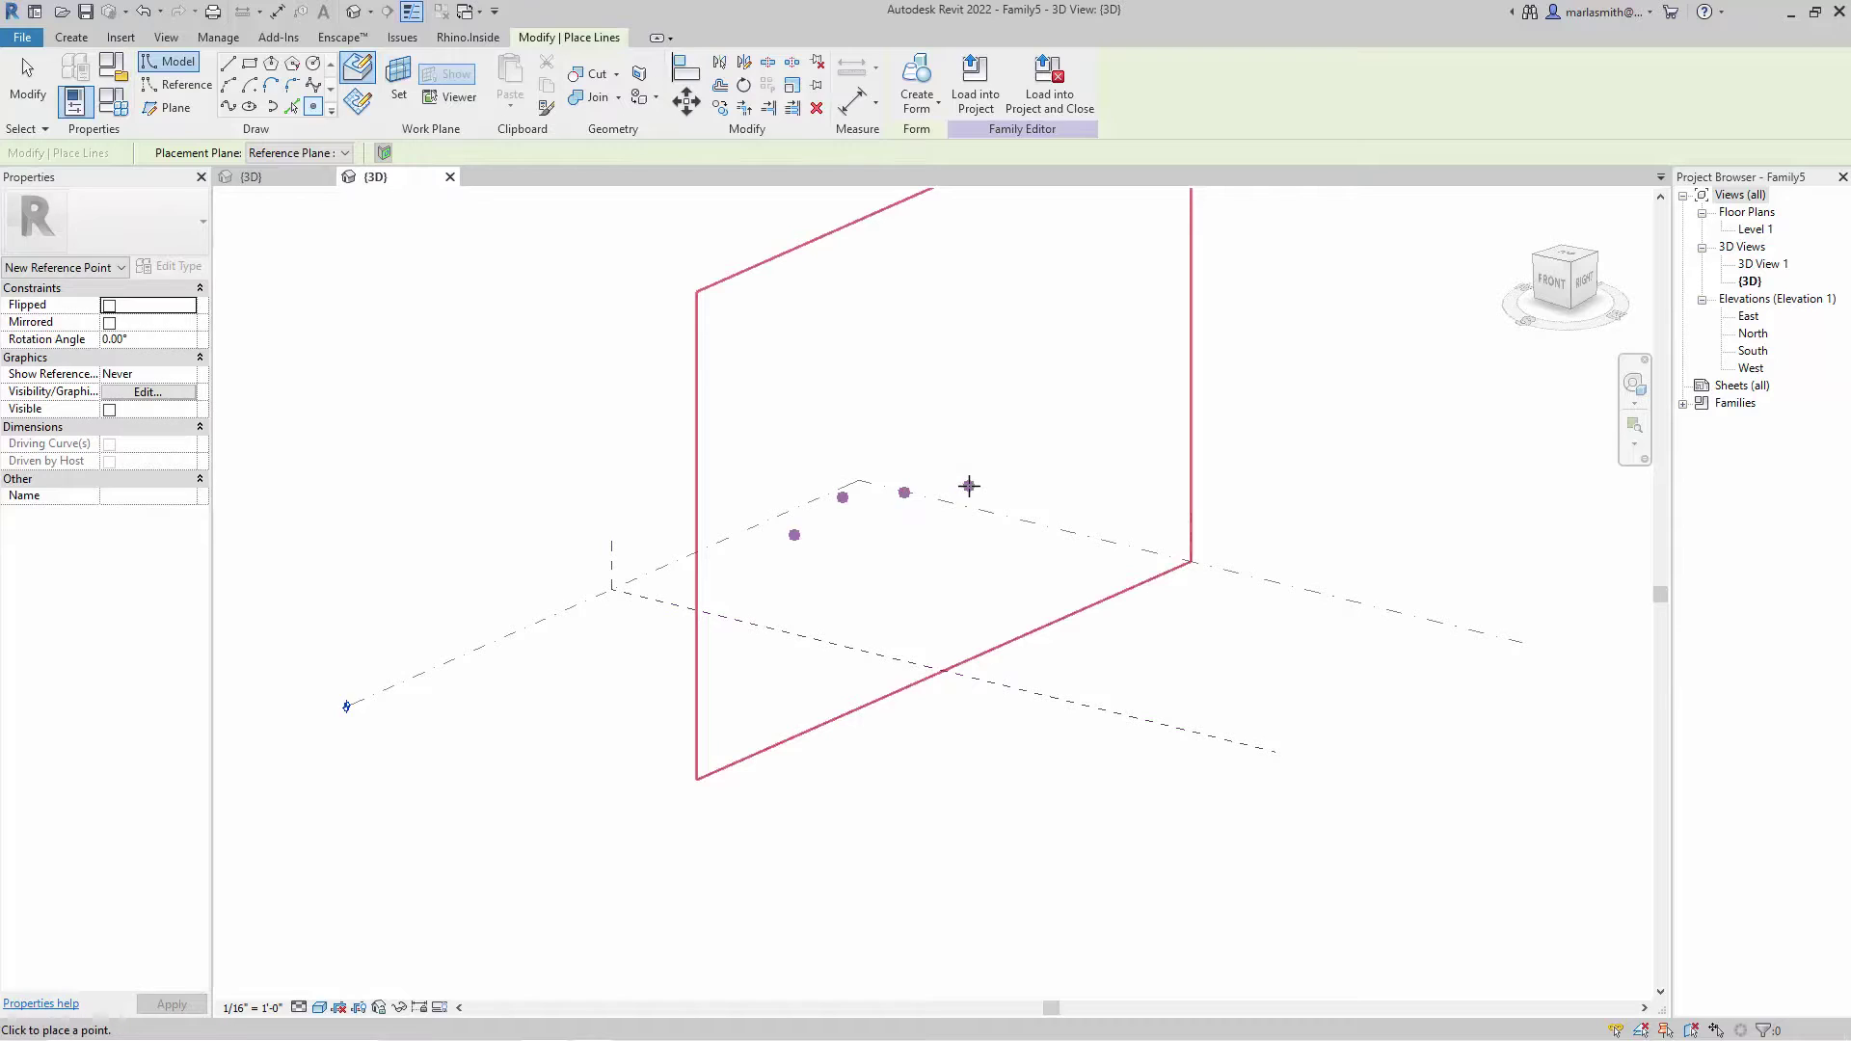
{"action": "left_click", "coordinate": [969, 486]}
{"action": "left_click", "coordinate": [1017, 446]}
{"action": "left_click", "coordinate": [591, 271]}
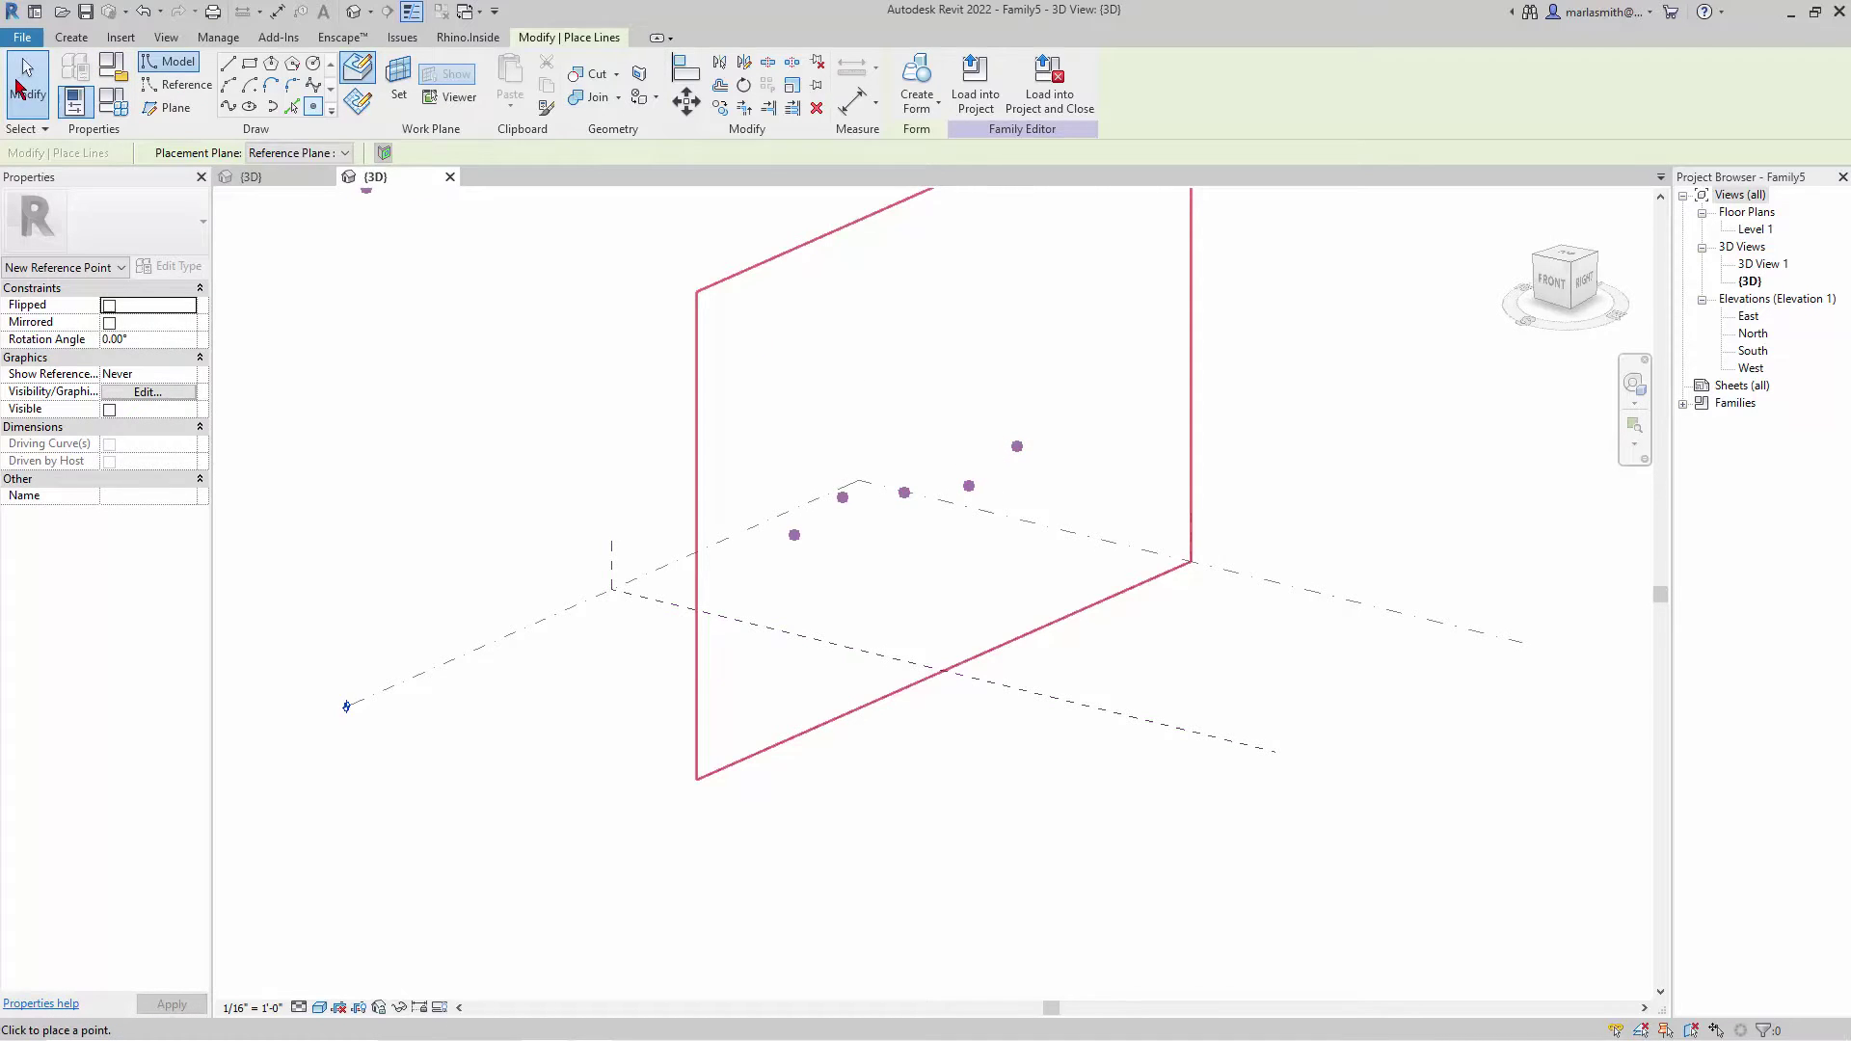
- Join the five points with a Spline Through Points and mark it Is Reference Line
{"action": "left_click", "coordinate": [27, 79]}
{"action": "left_click_drag", "start_coordinate": [675, 356], "coordinate": [1226, 644]}
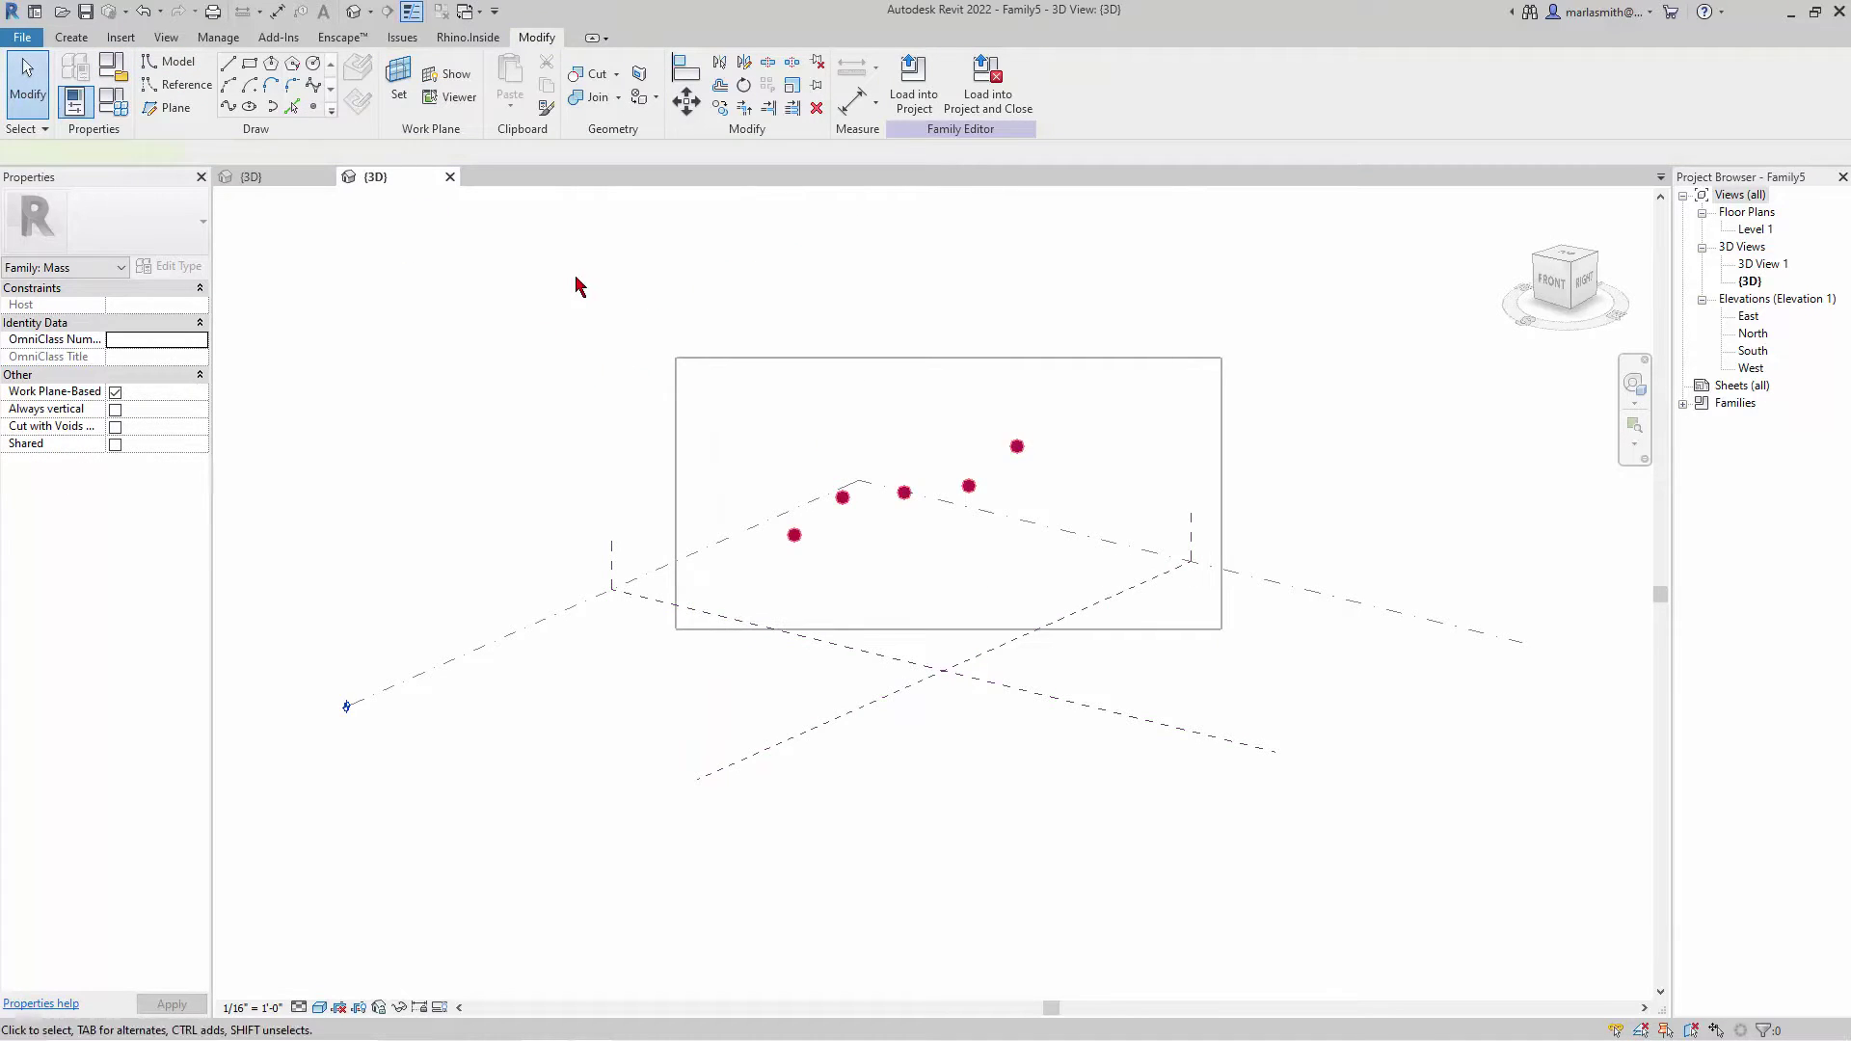
{"action": "left_click", "coordinate": [230, 108]}
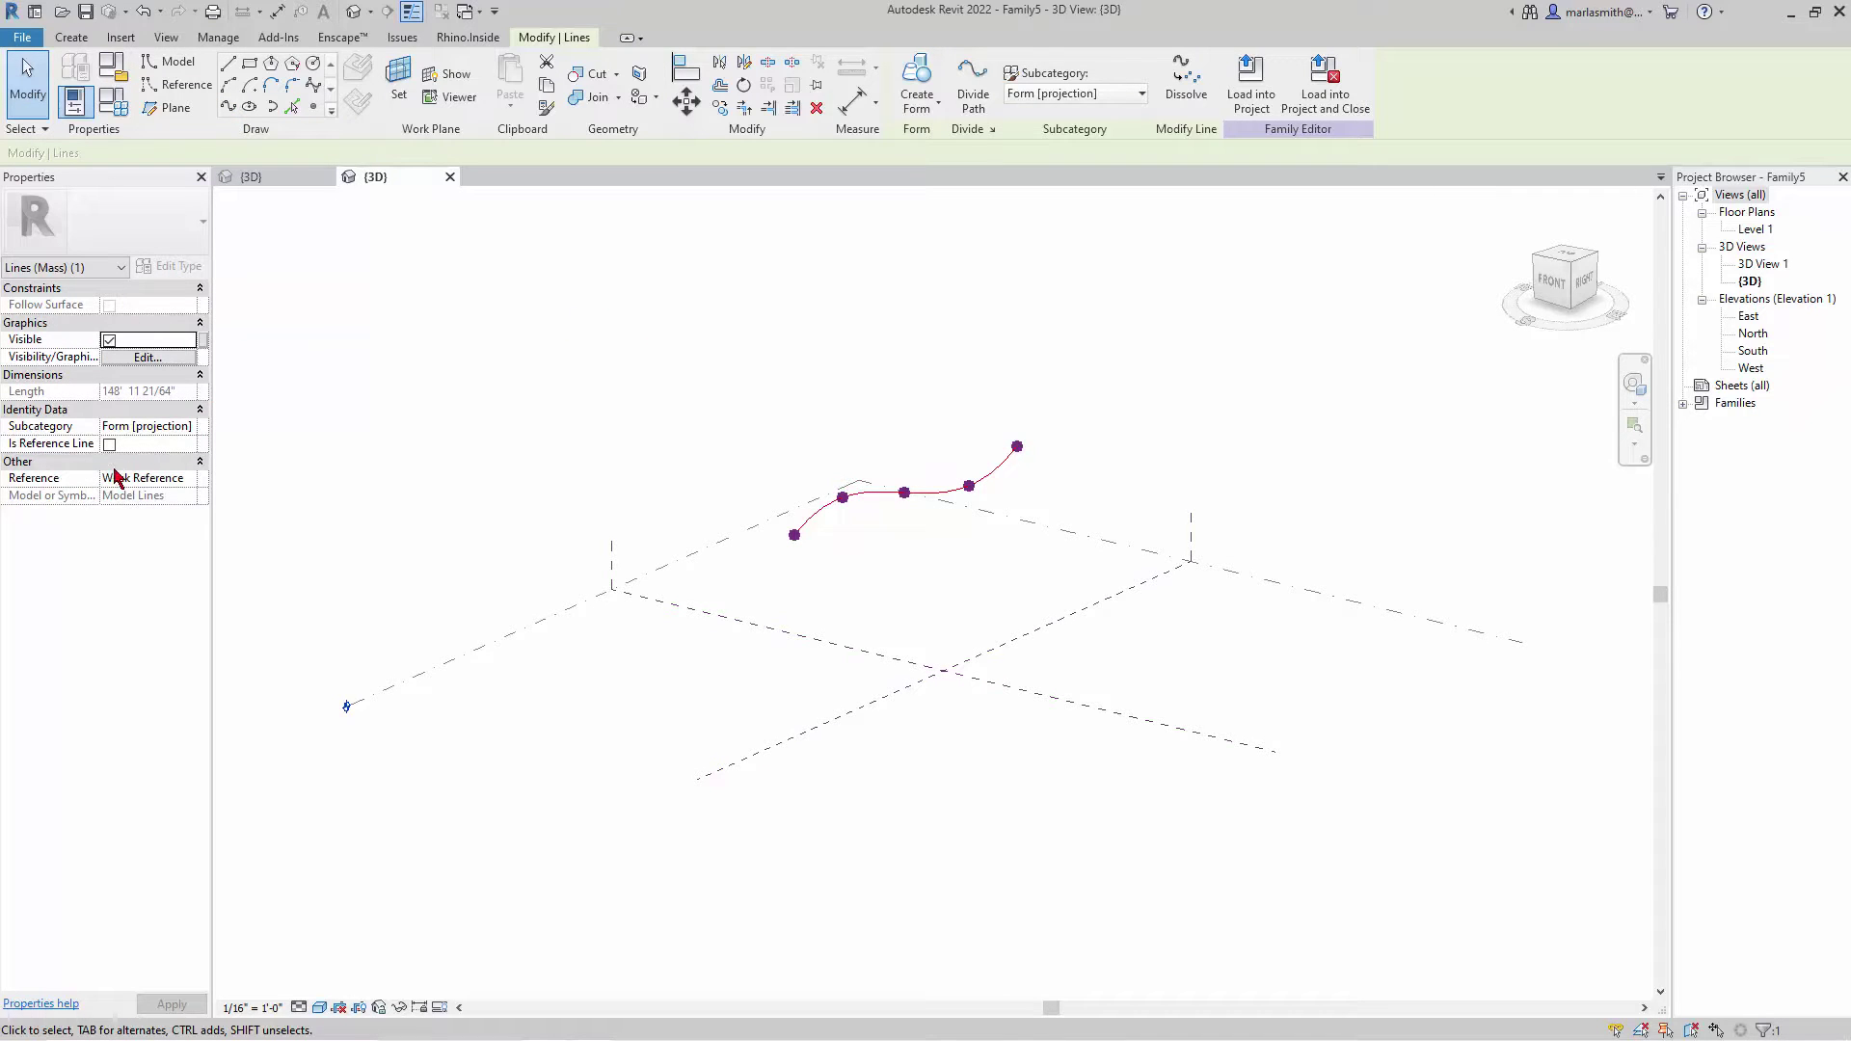
{"action": "left_click", "coordinate": [110, 445]}
{"action": "left_click", "coordinate": [582, 374]}
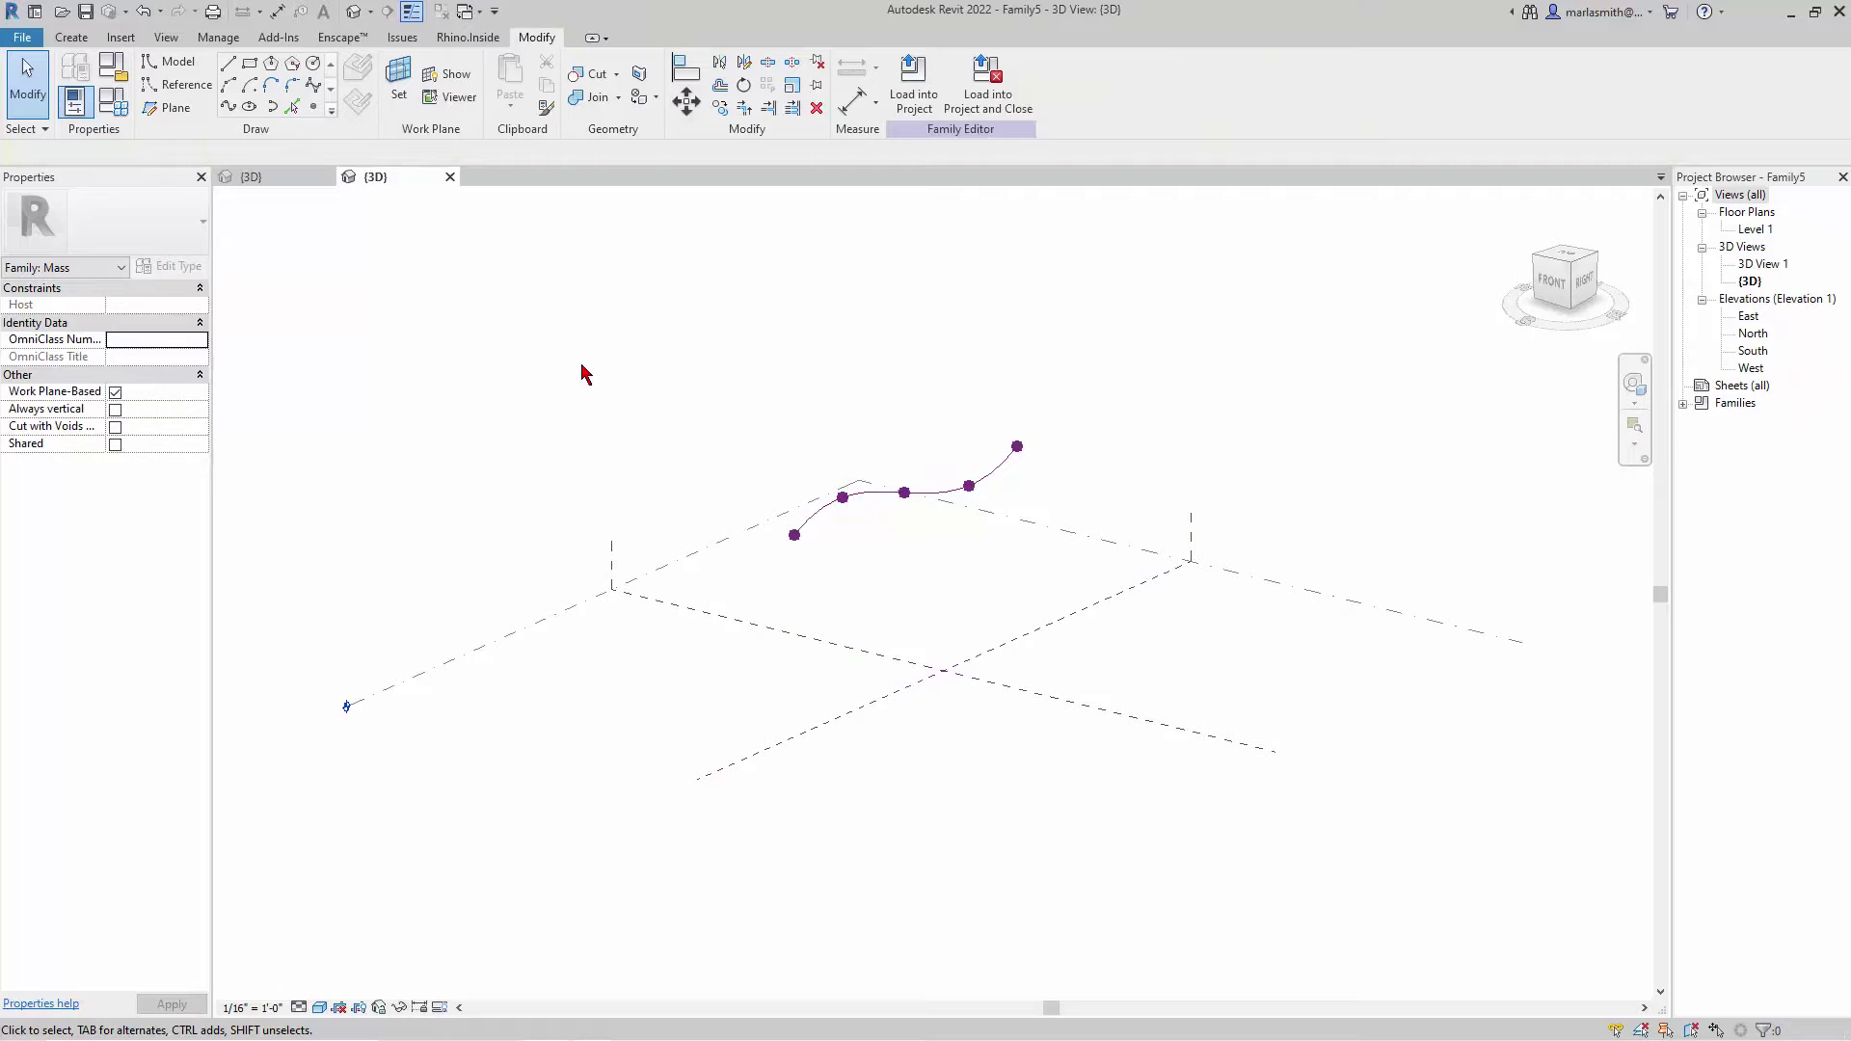
- In the Level 1 plan, copy the spline and its points to the side, then return to {3D}
{"action": "double_click", "coordinate": [1751, 232]}
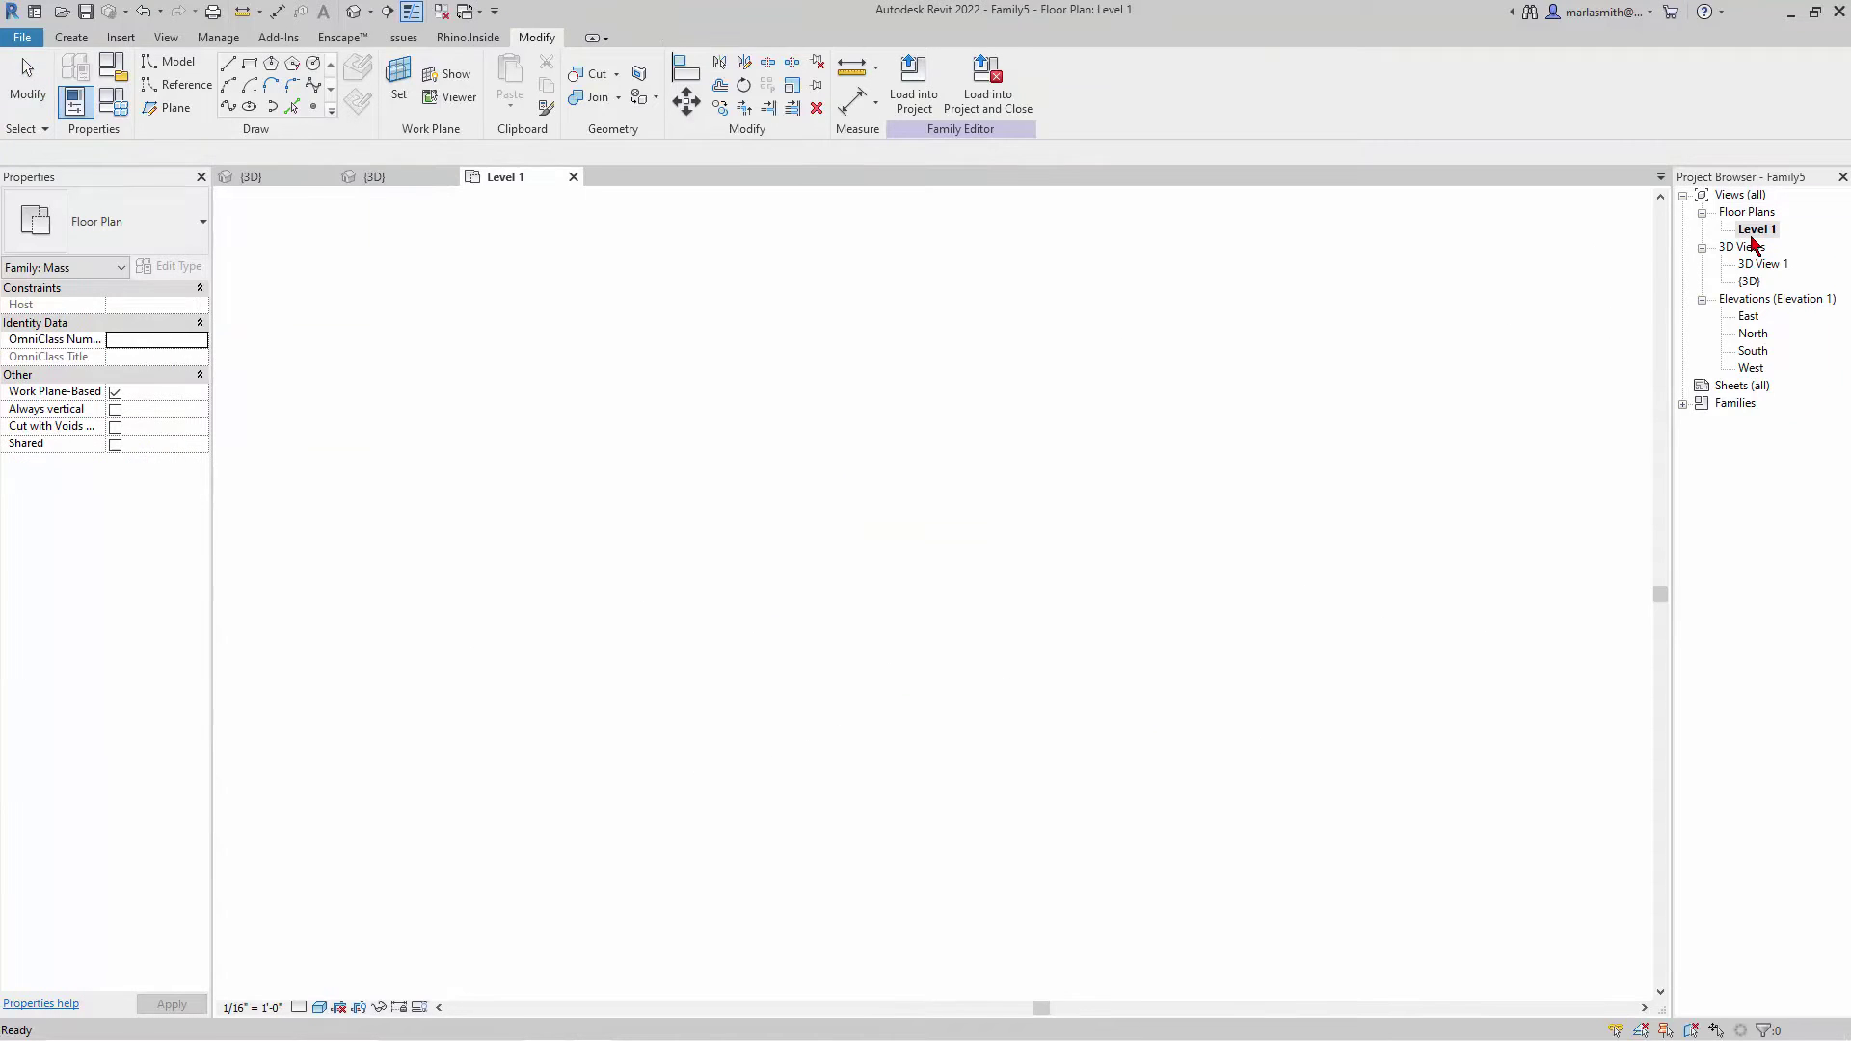
{"action": "left_click_drag", "start_coordinate": [867, 425], "coordinate": [1056, 976]}
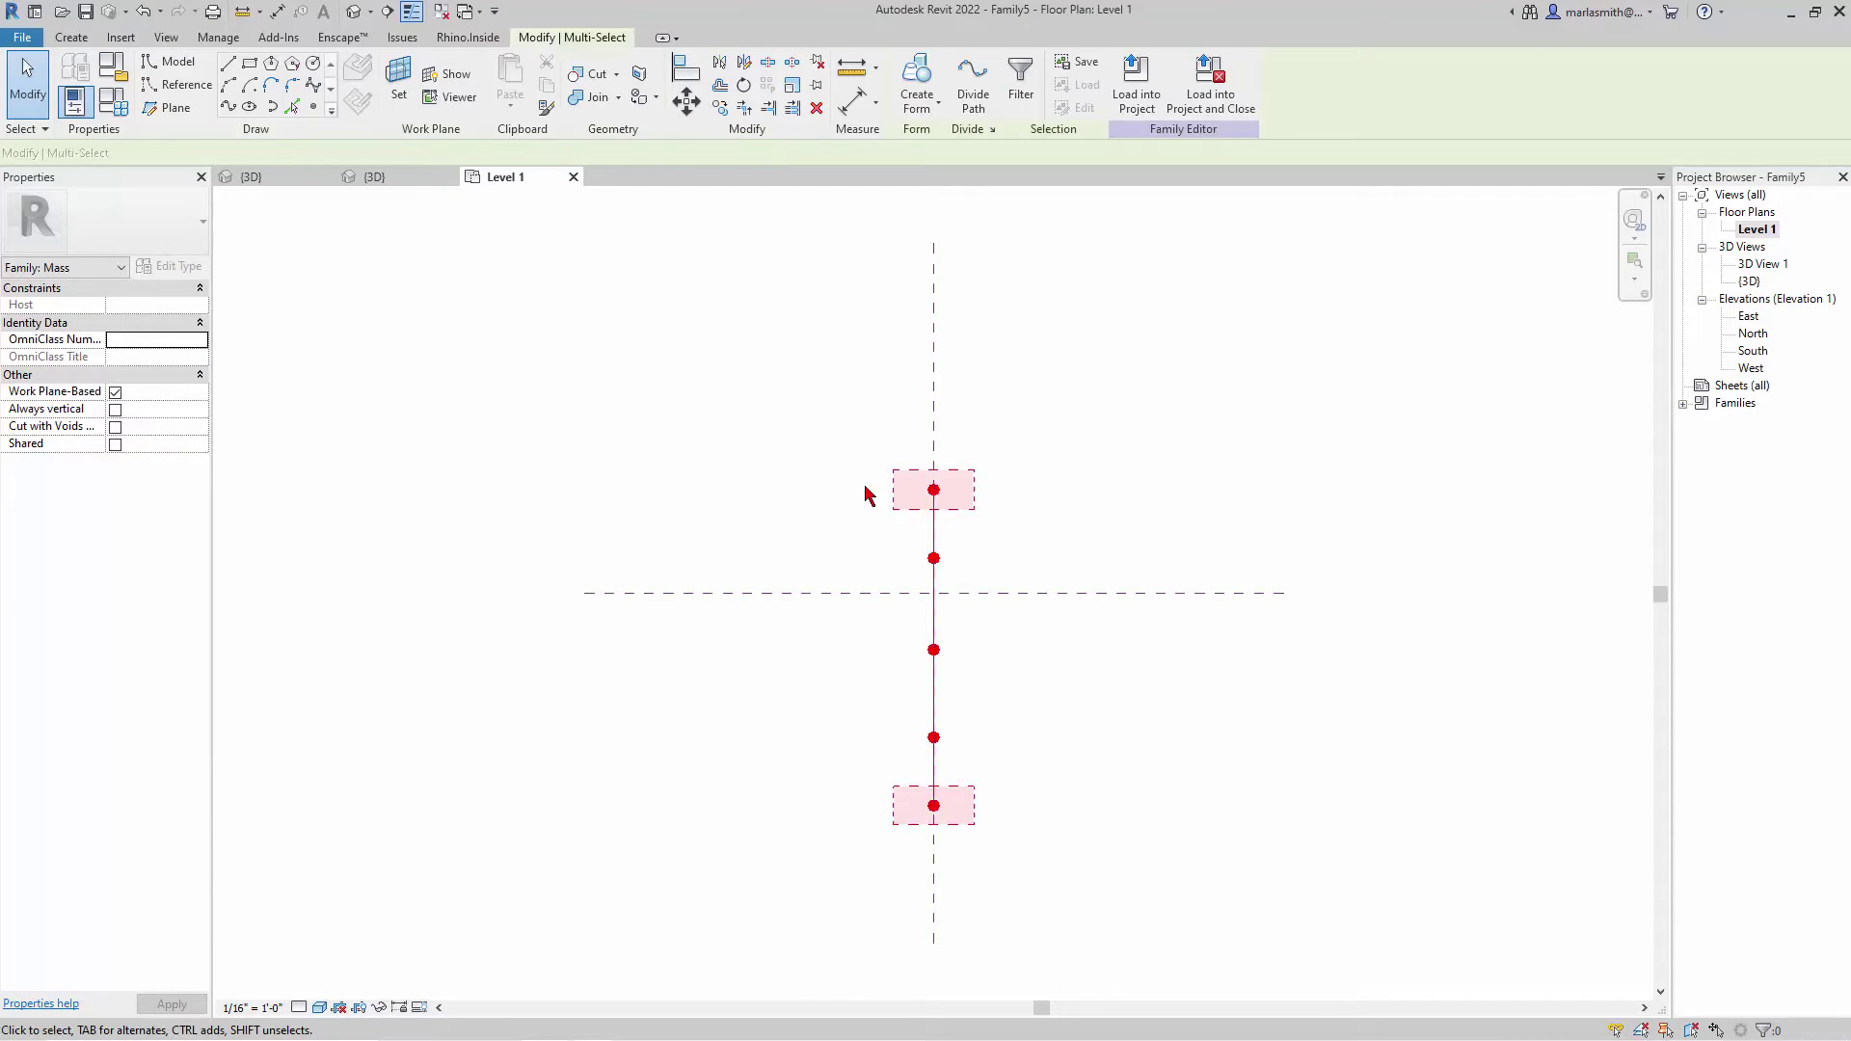
{"action": "left_click", "coordinate": [719, 107]}
{"action": "left_click", "coordinate": [785, 490]}
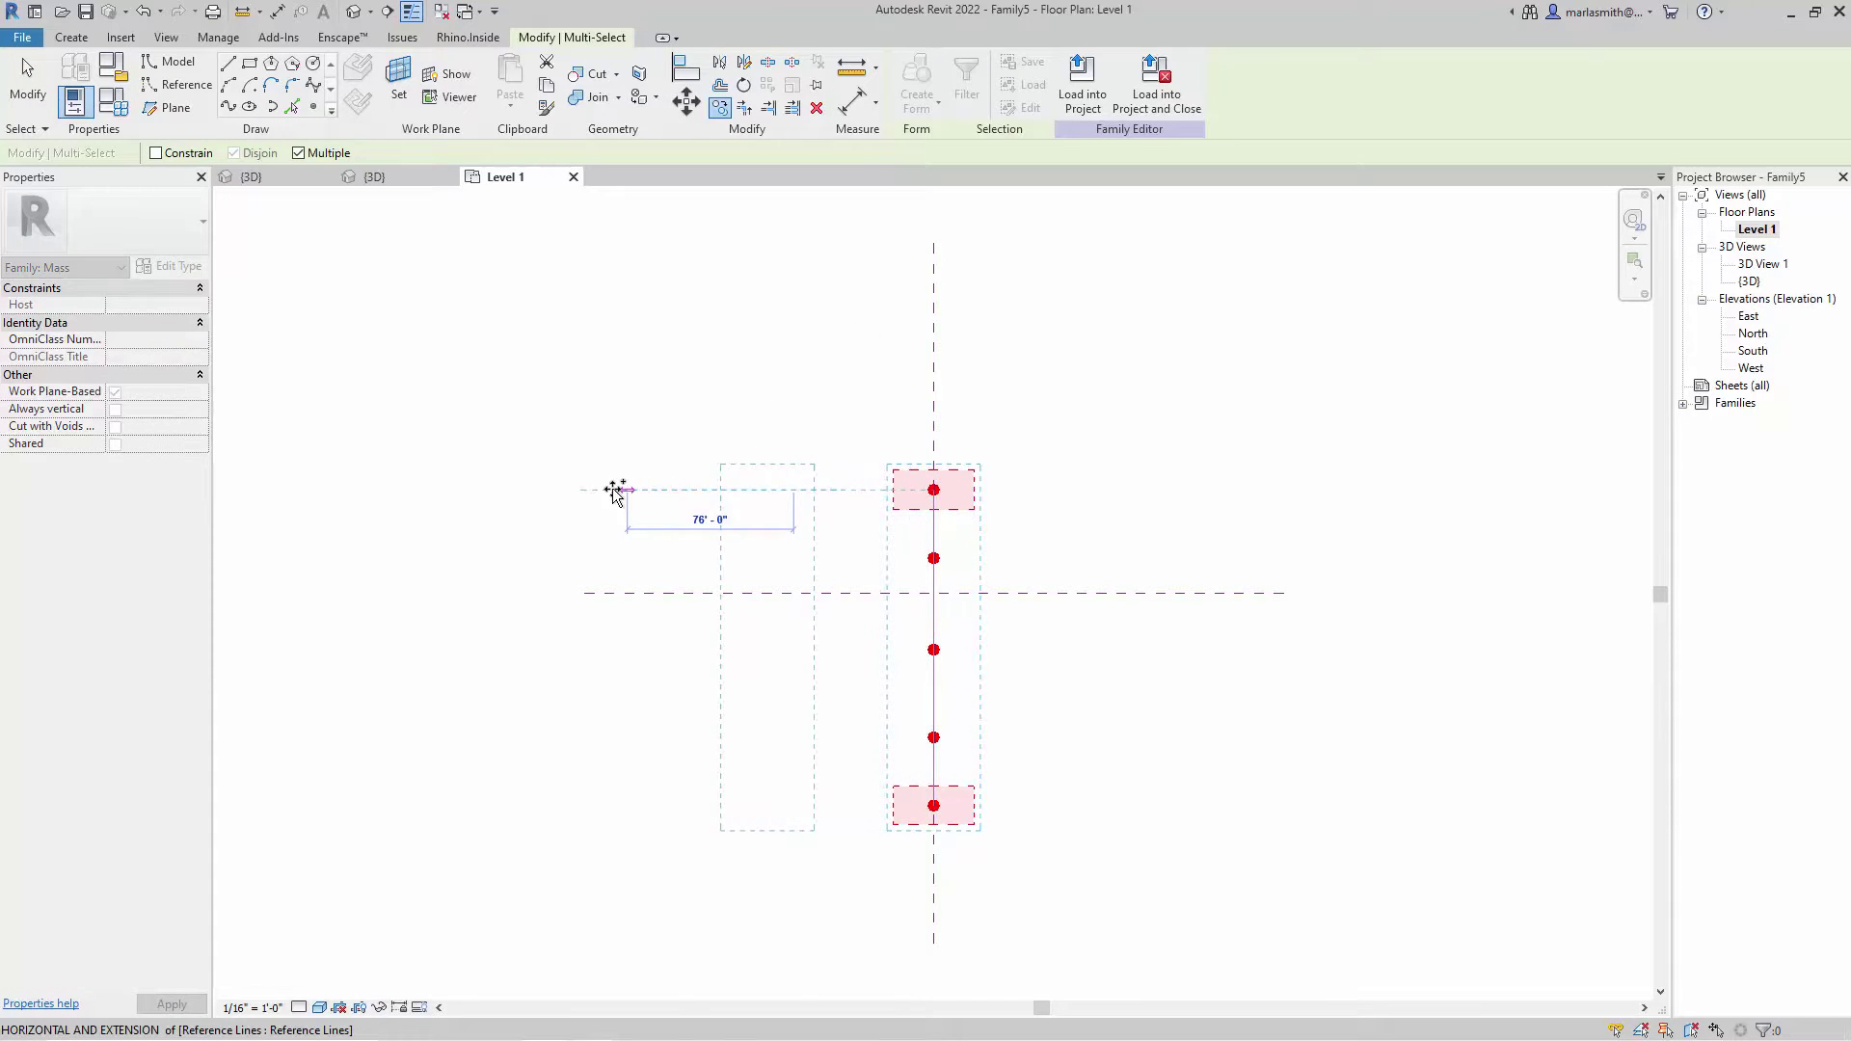
{"action": "left_click", "coordinate": [570, 490]}
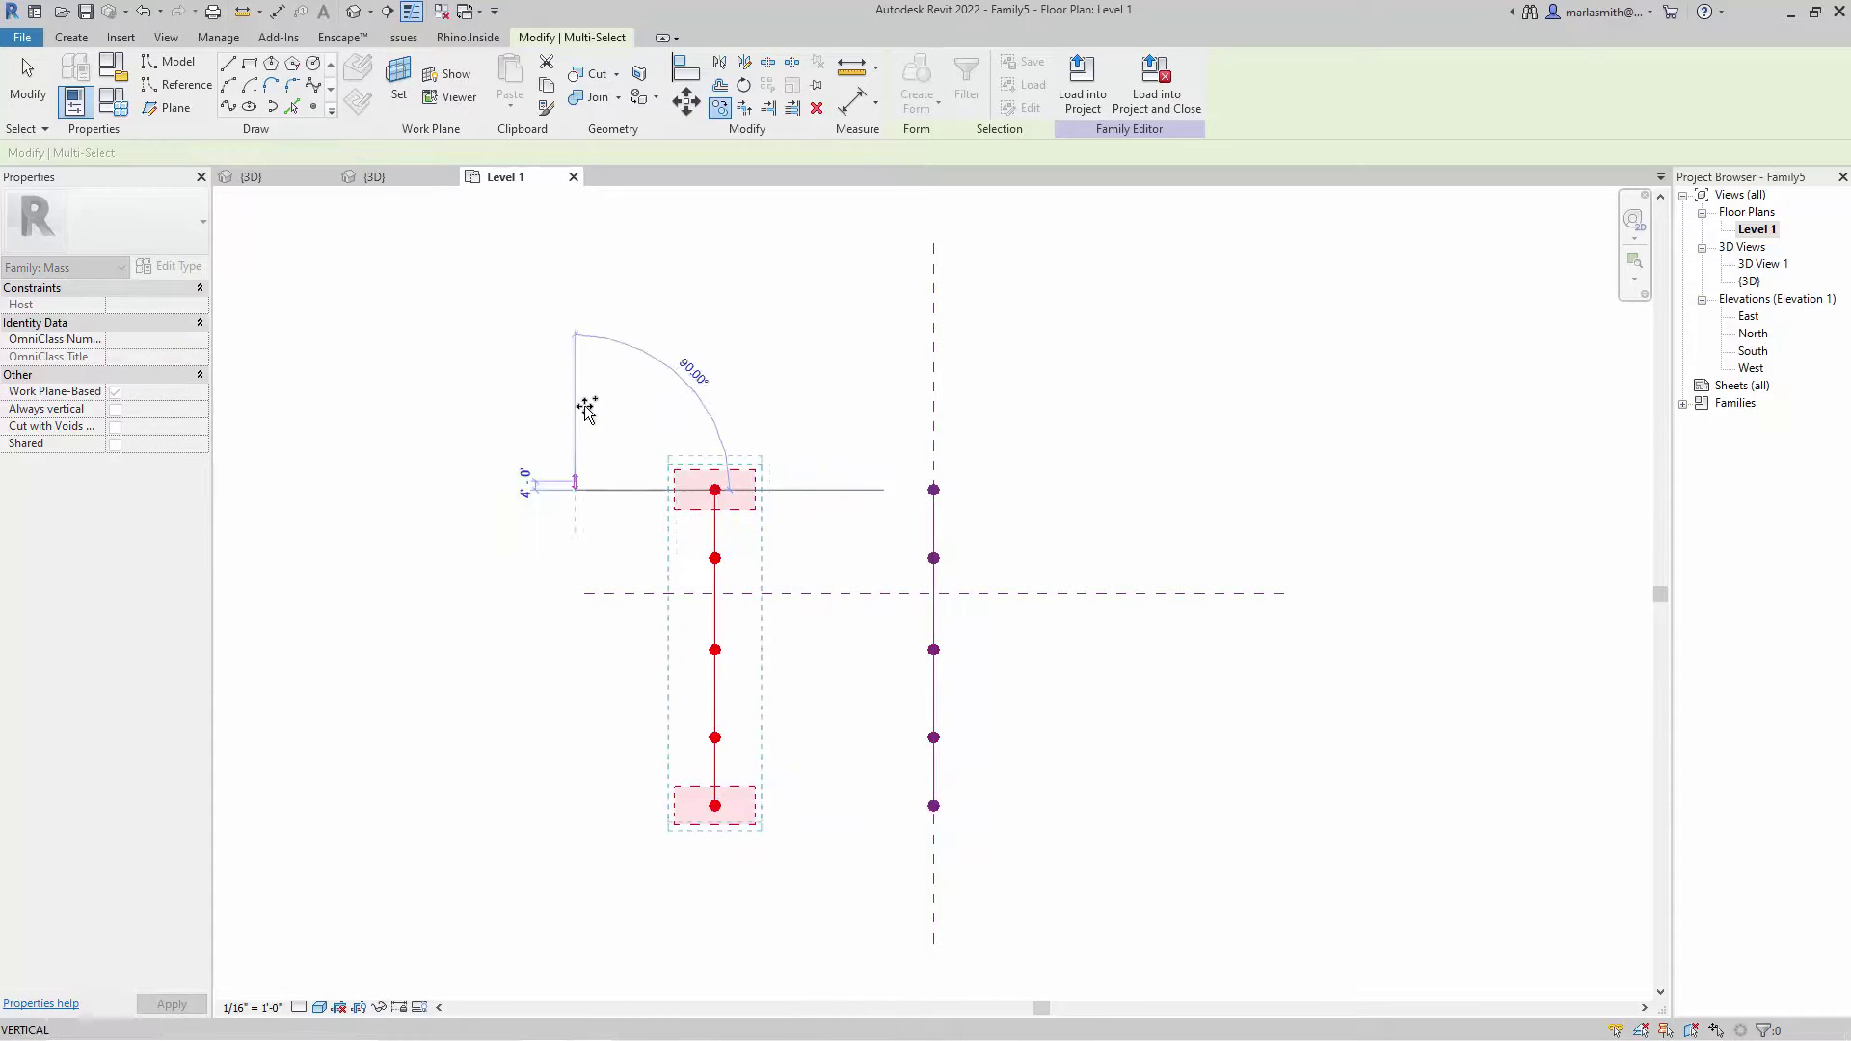
{"action": "left_click", "coordinate": [349, 13]}
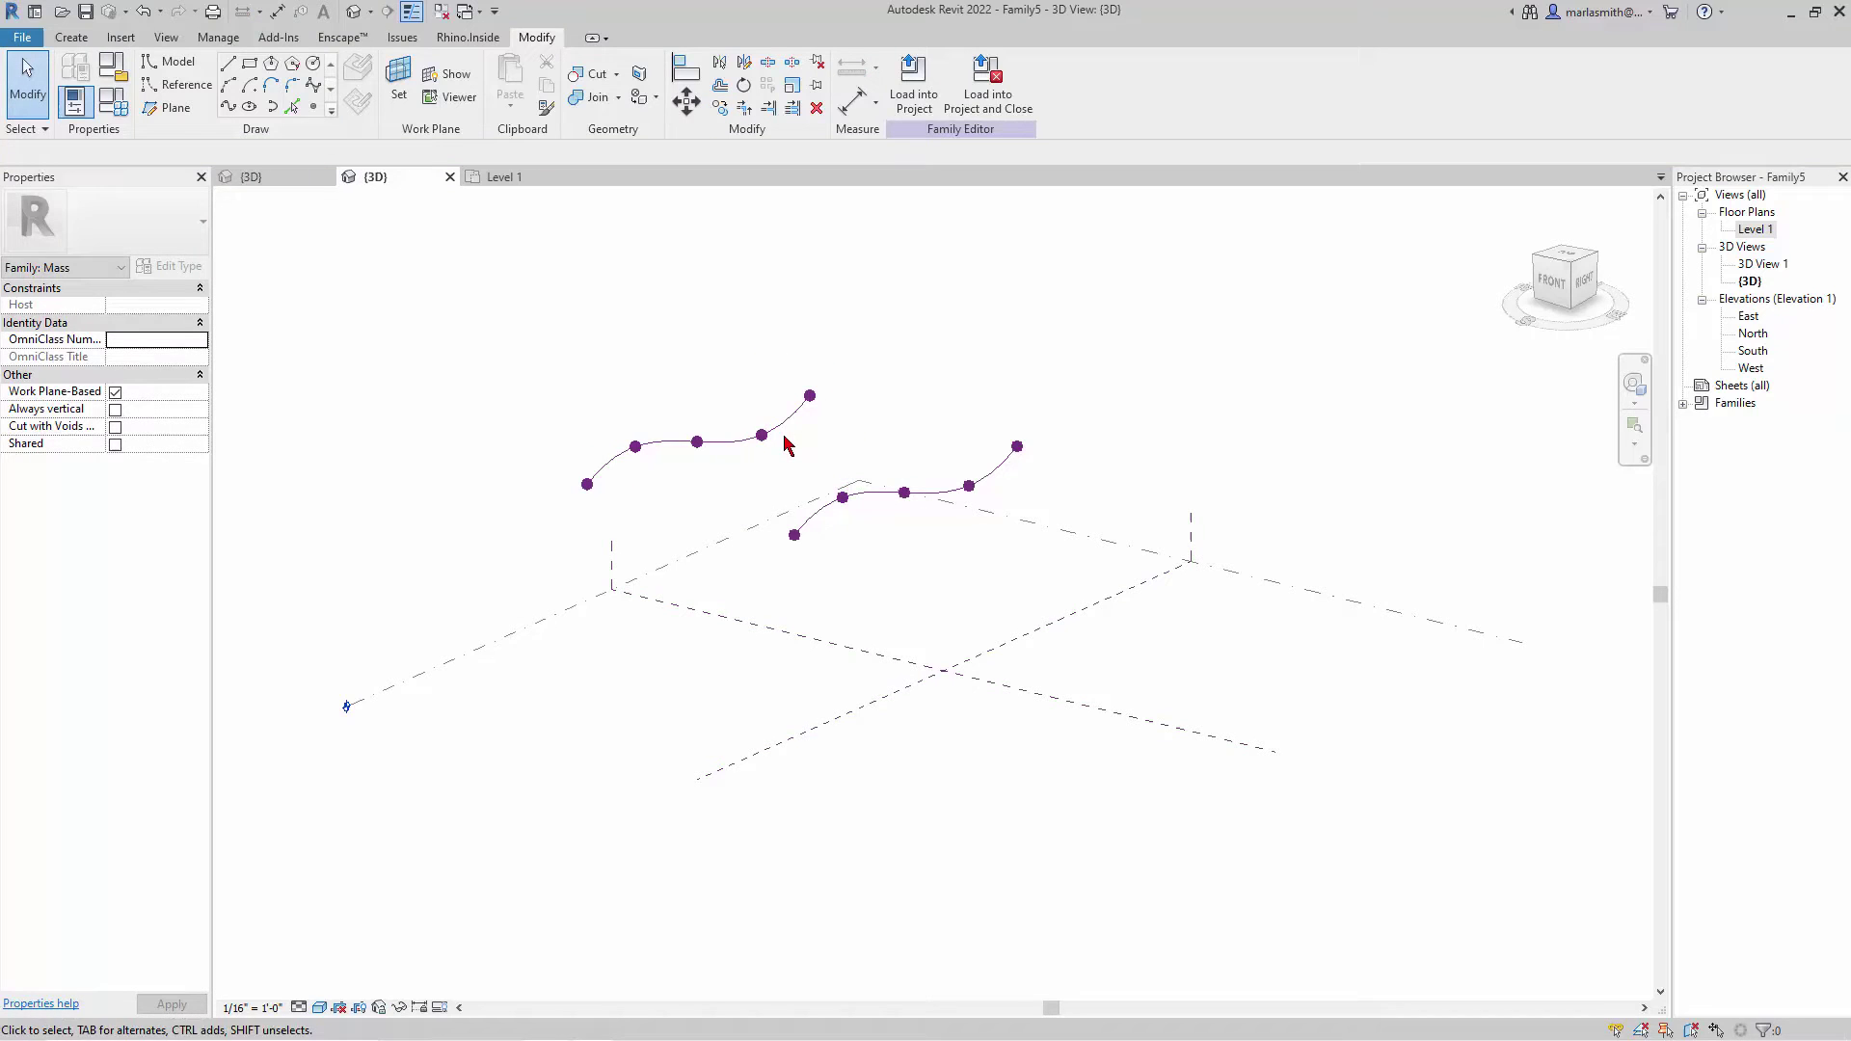
- Raise two points of the upper spline to reshape it higher
{"action": "left_click_drag", "start_coordinate": [665, 372], "coordinate": [810, 463]}
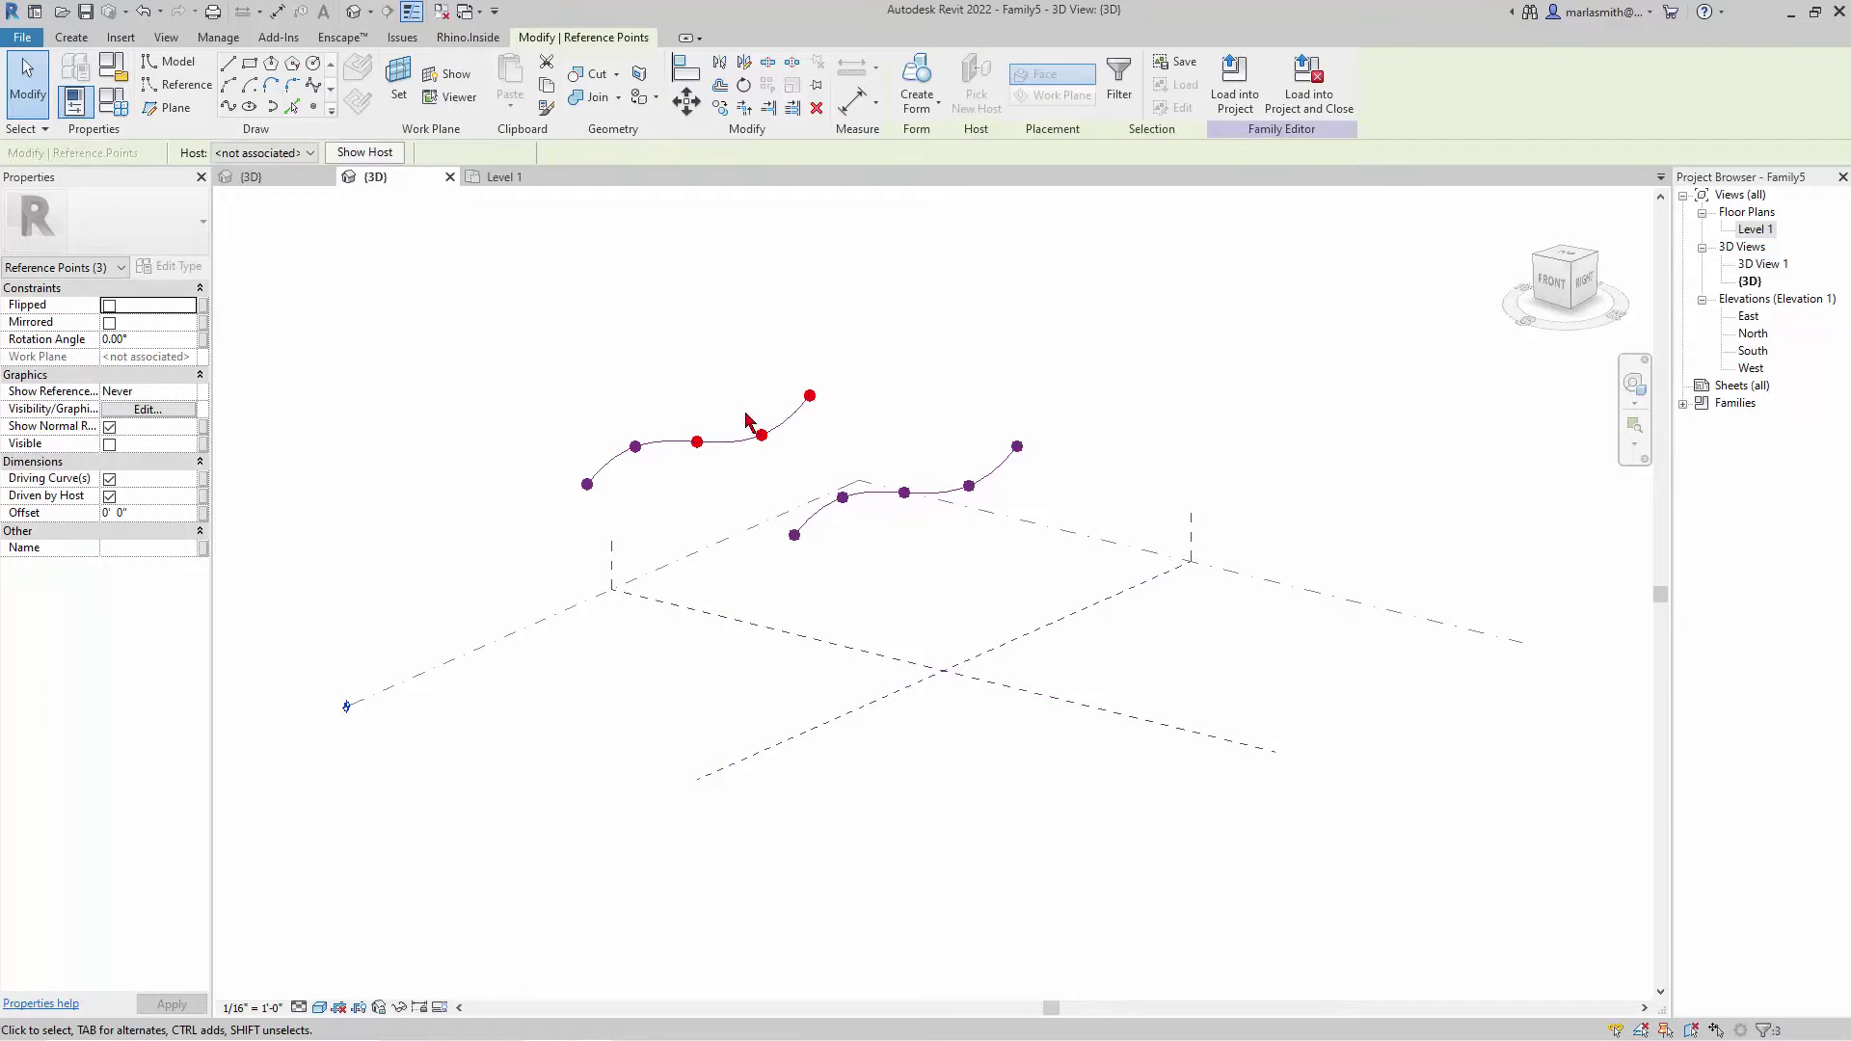
{"action": "left_click", "coordinate": [747, 421]}
{"action": "left_click", "coordinate": [762, 435]}
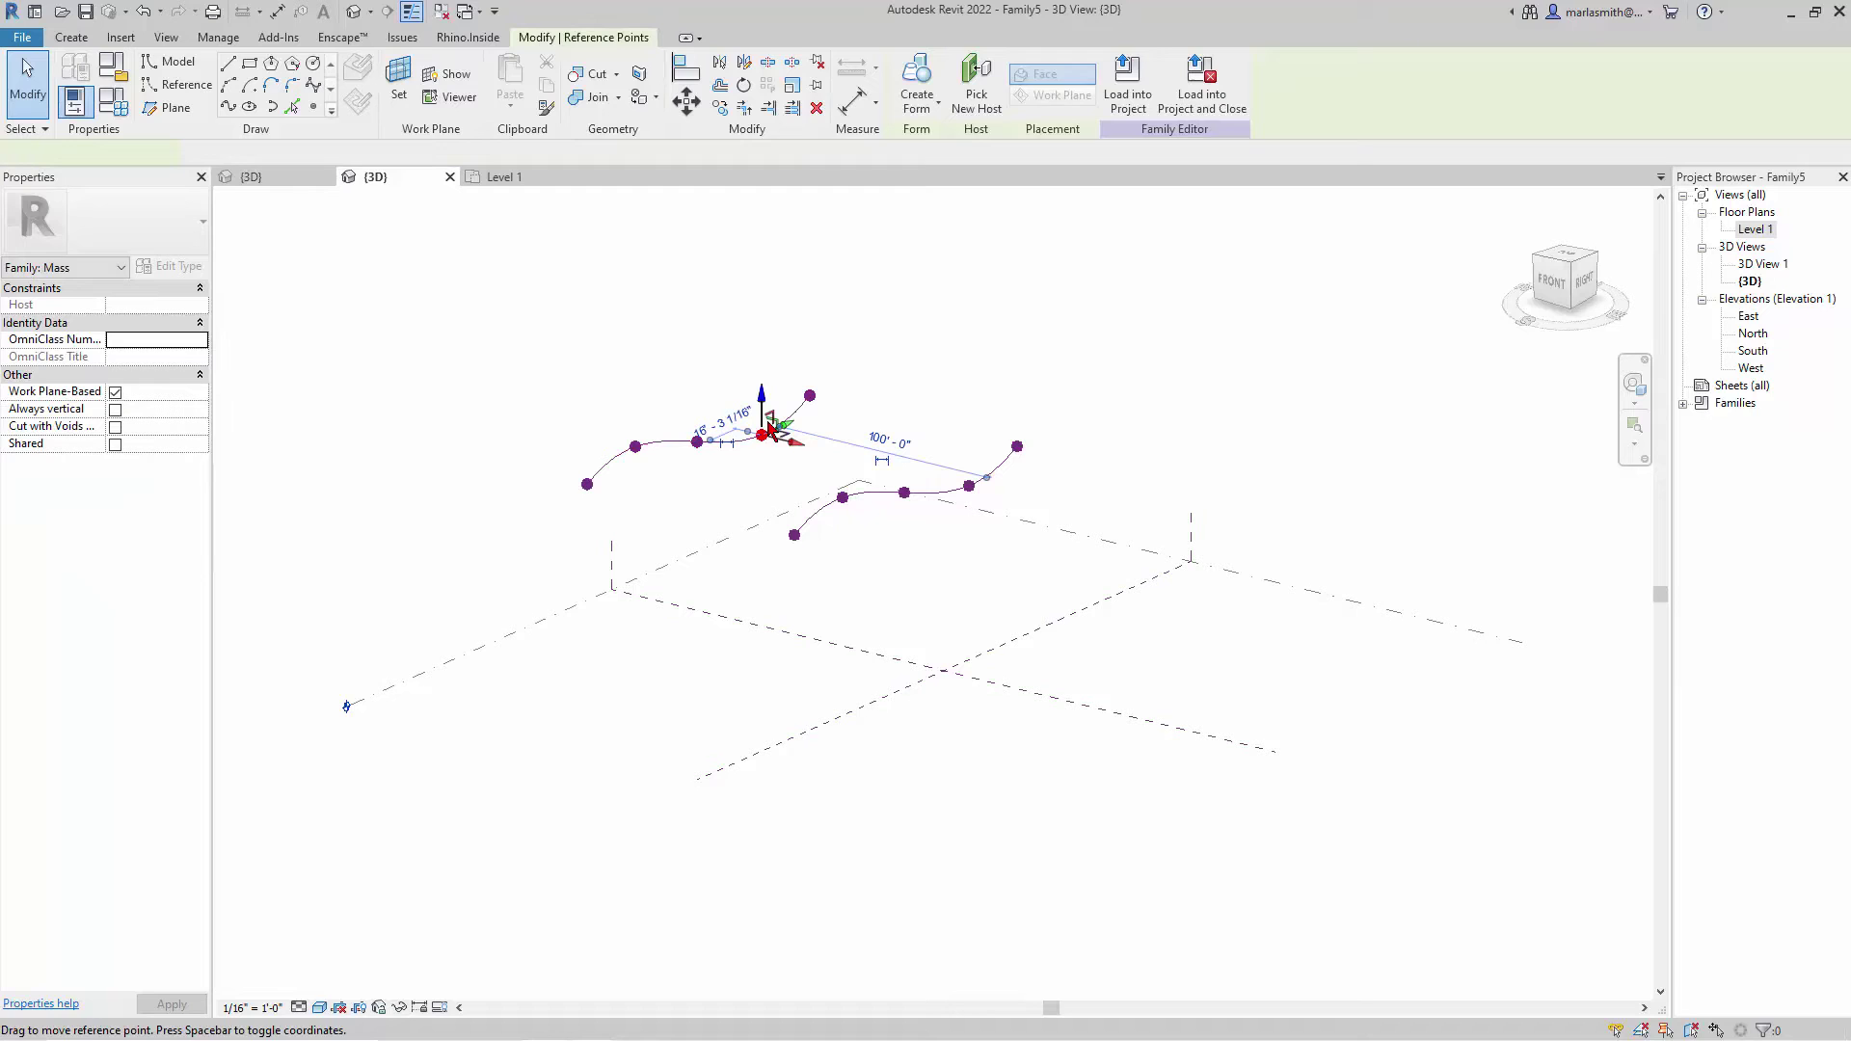
{"action": "left_click_drag", "start_coordinate": [769, 425], "coordinate": [699, 365]}
{"action": "left_click", "coordinate": [698, 443]}
{"action": "left_click", "coordinate": [879, 574]}
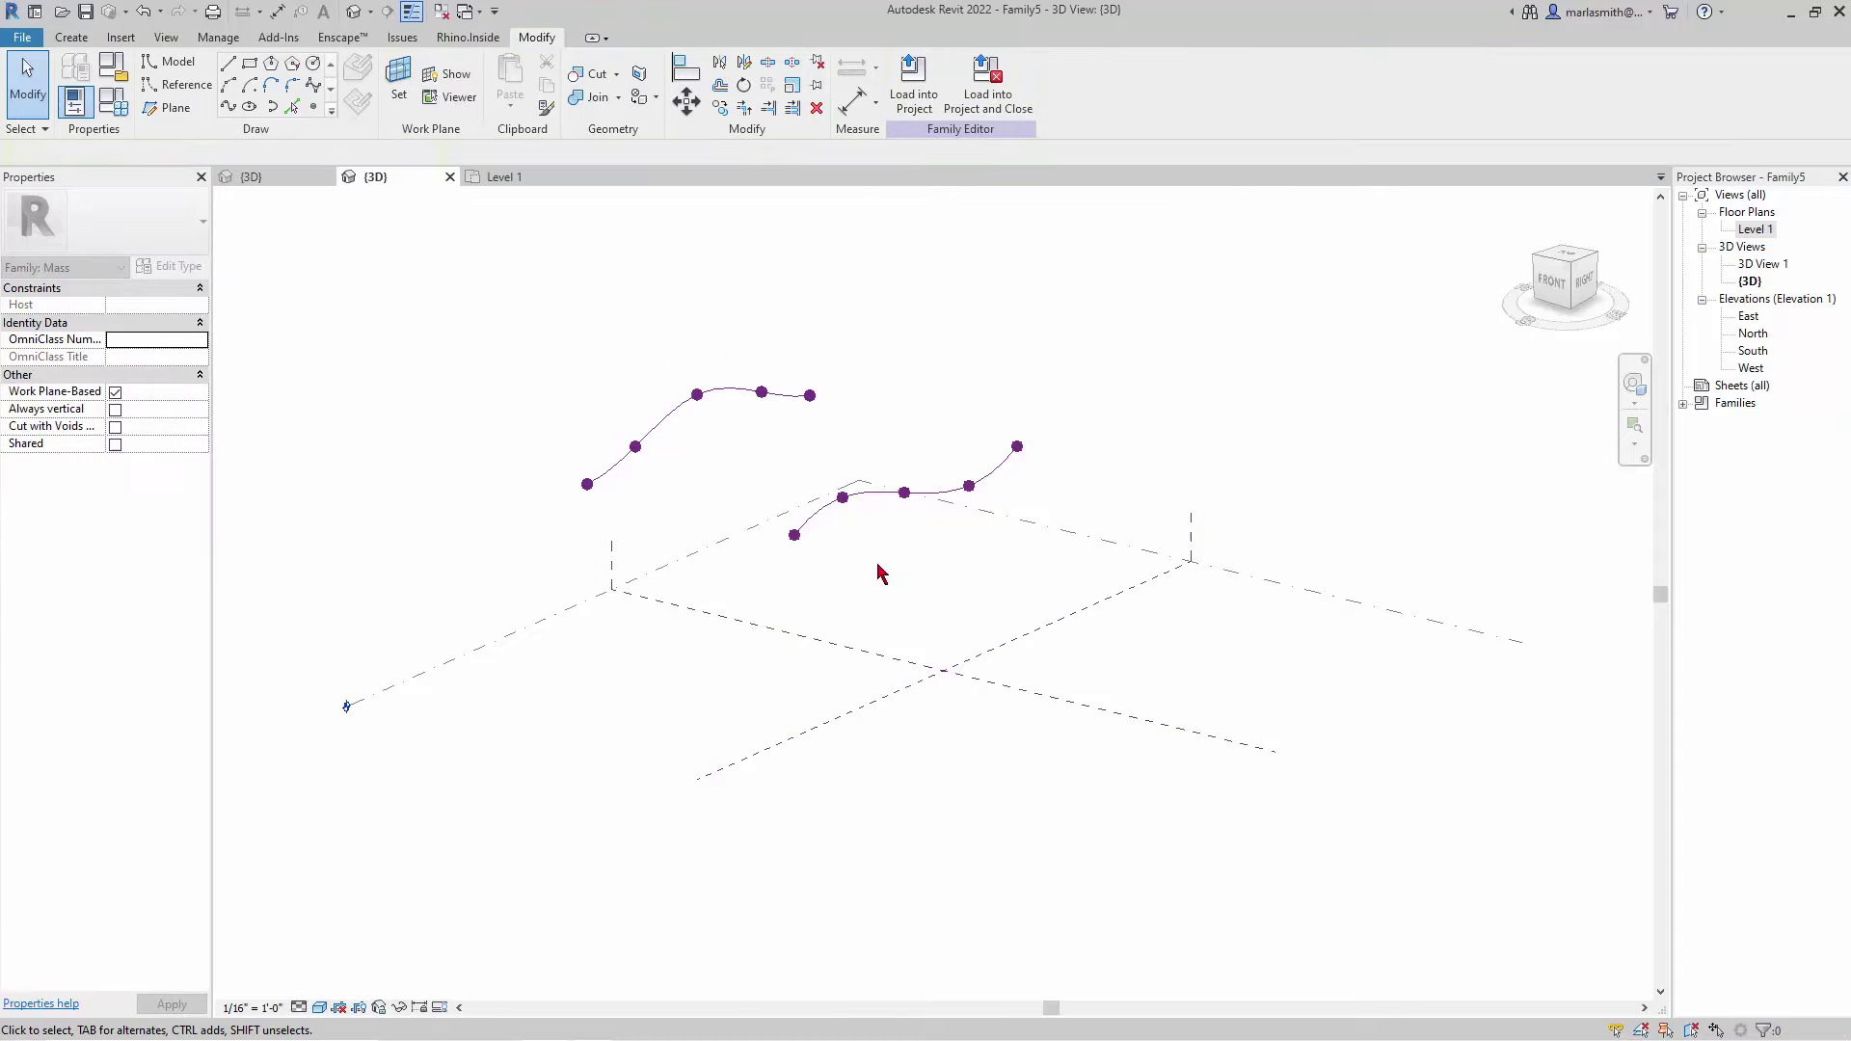
- Select both reference splines and loft a surface form between them
{"action": "left_click", "coordinate": [779, 406]}
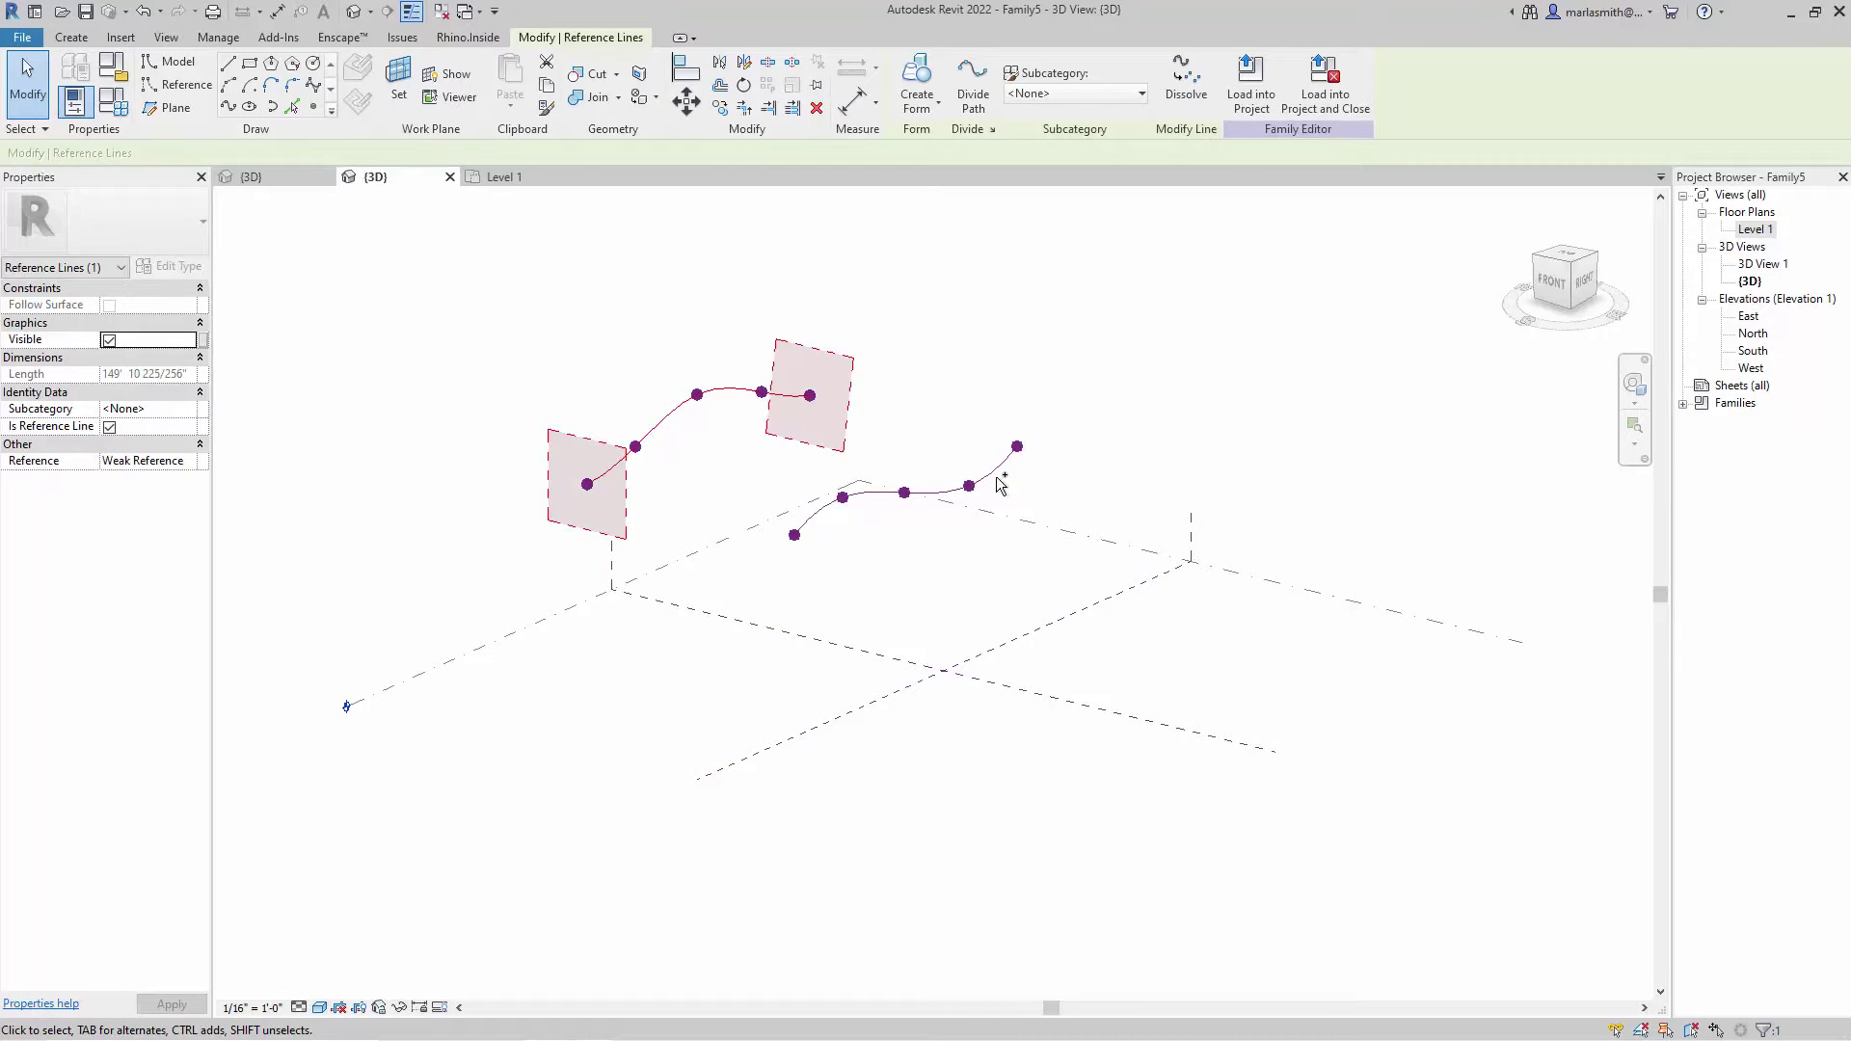
{"action": "left_click", "coordinate": [988, 470], "text": "ctrl"}
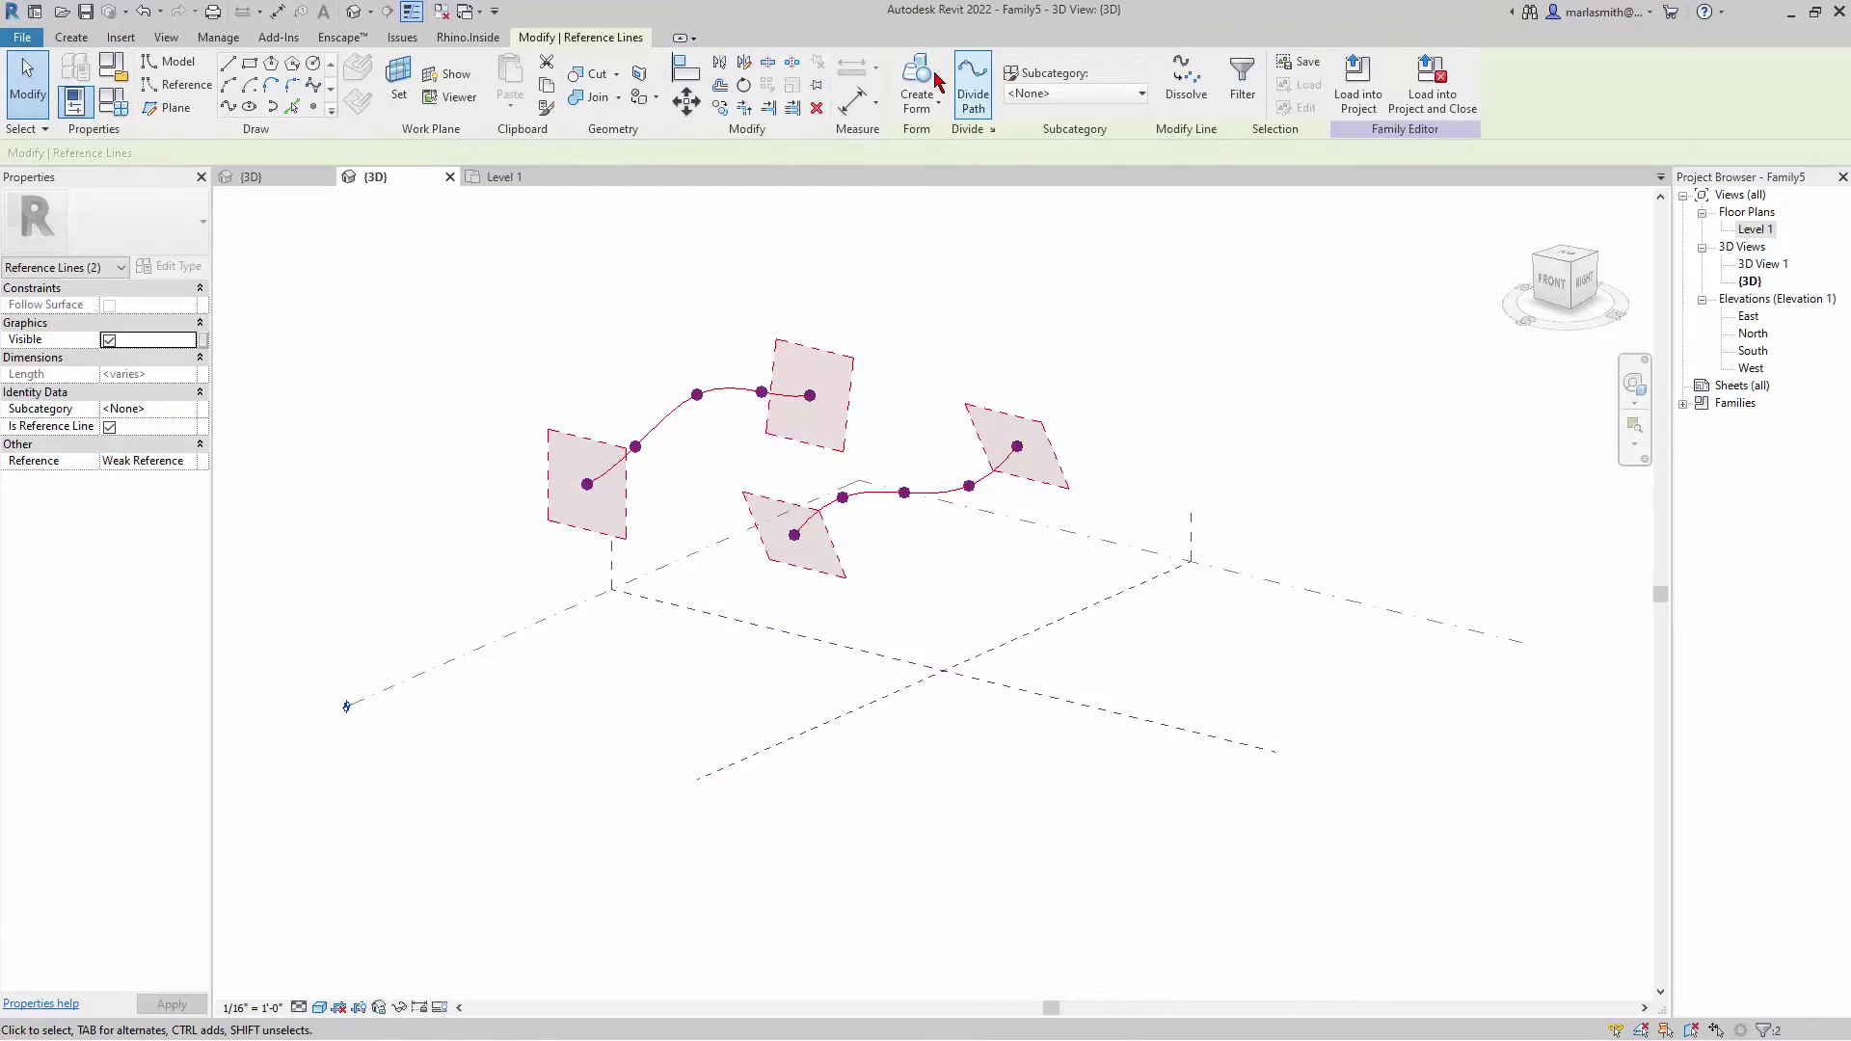
{"action": "middle_click_drag", "start_coordinate": [785, 280], "coordinate": [859, 450], "text": "shift"}
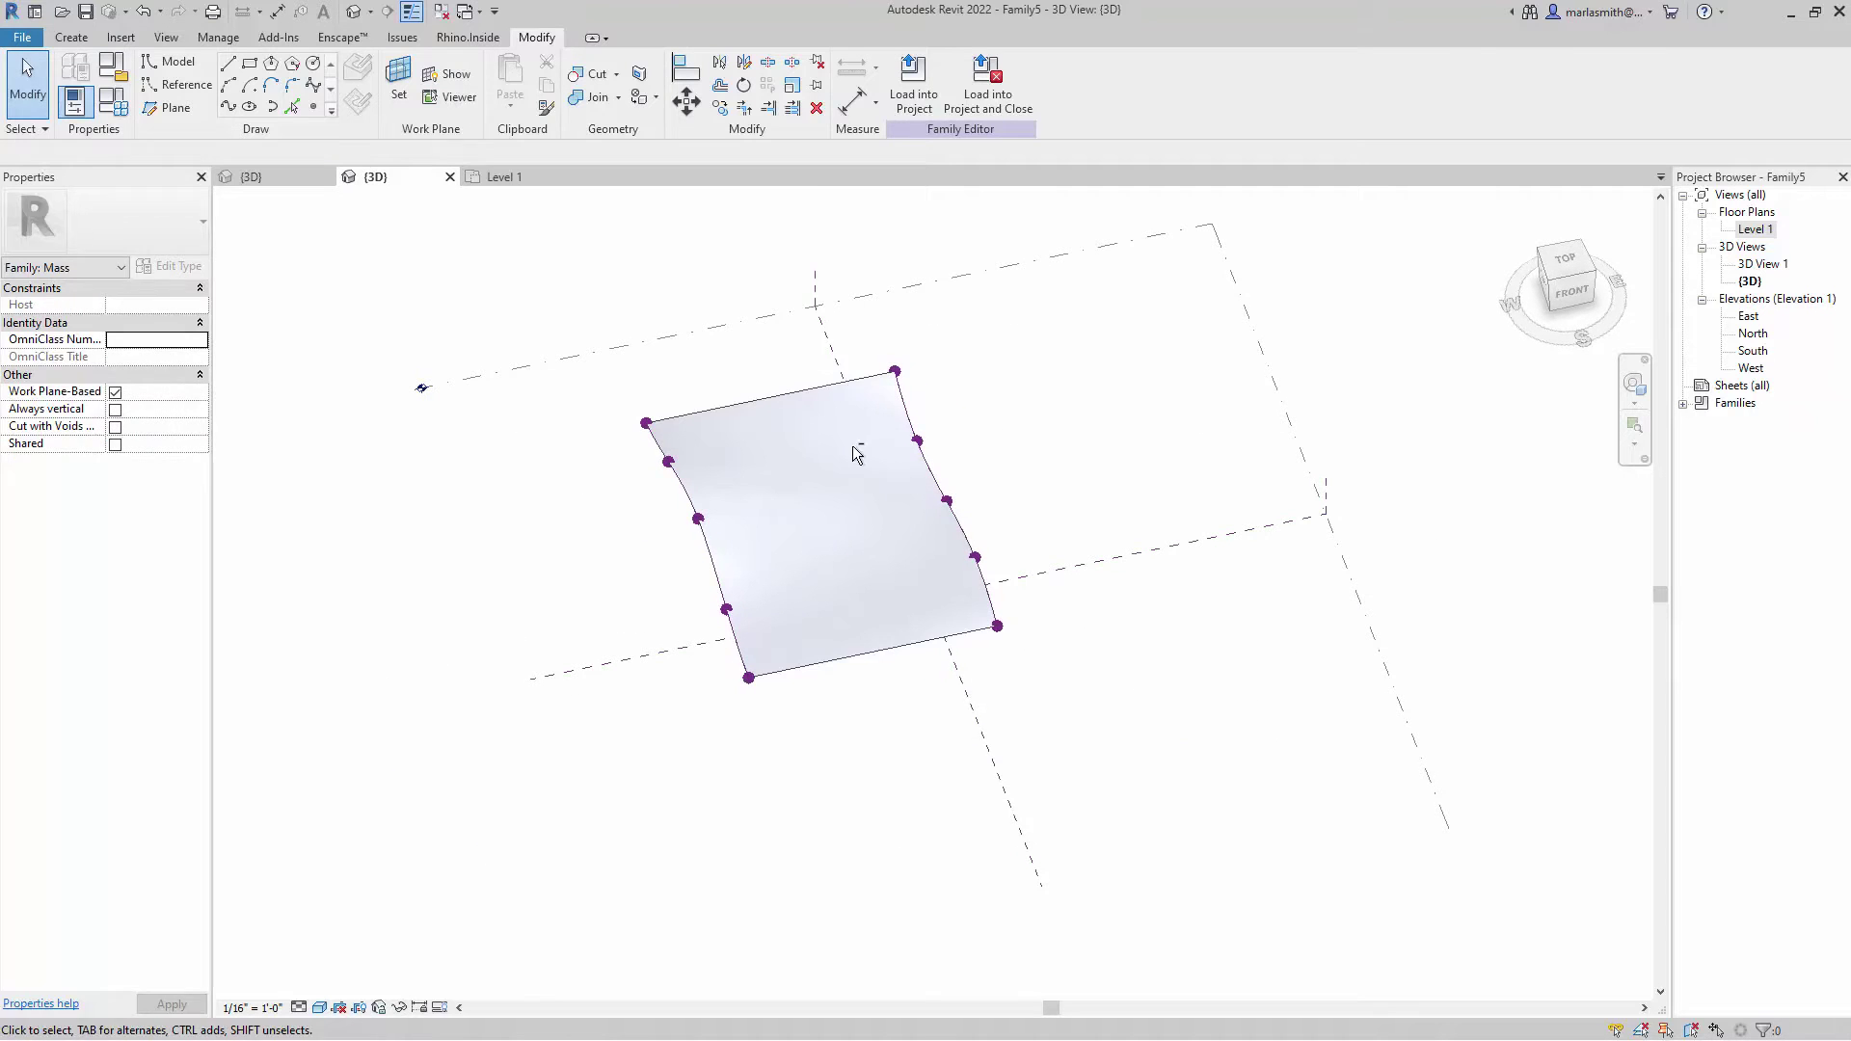
{"action": "left_click", "coordinate": [818, 408]}
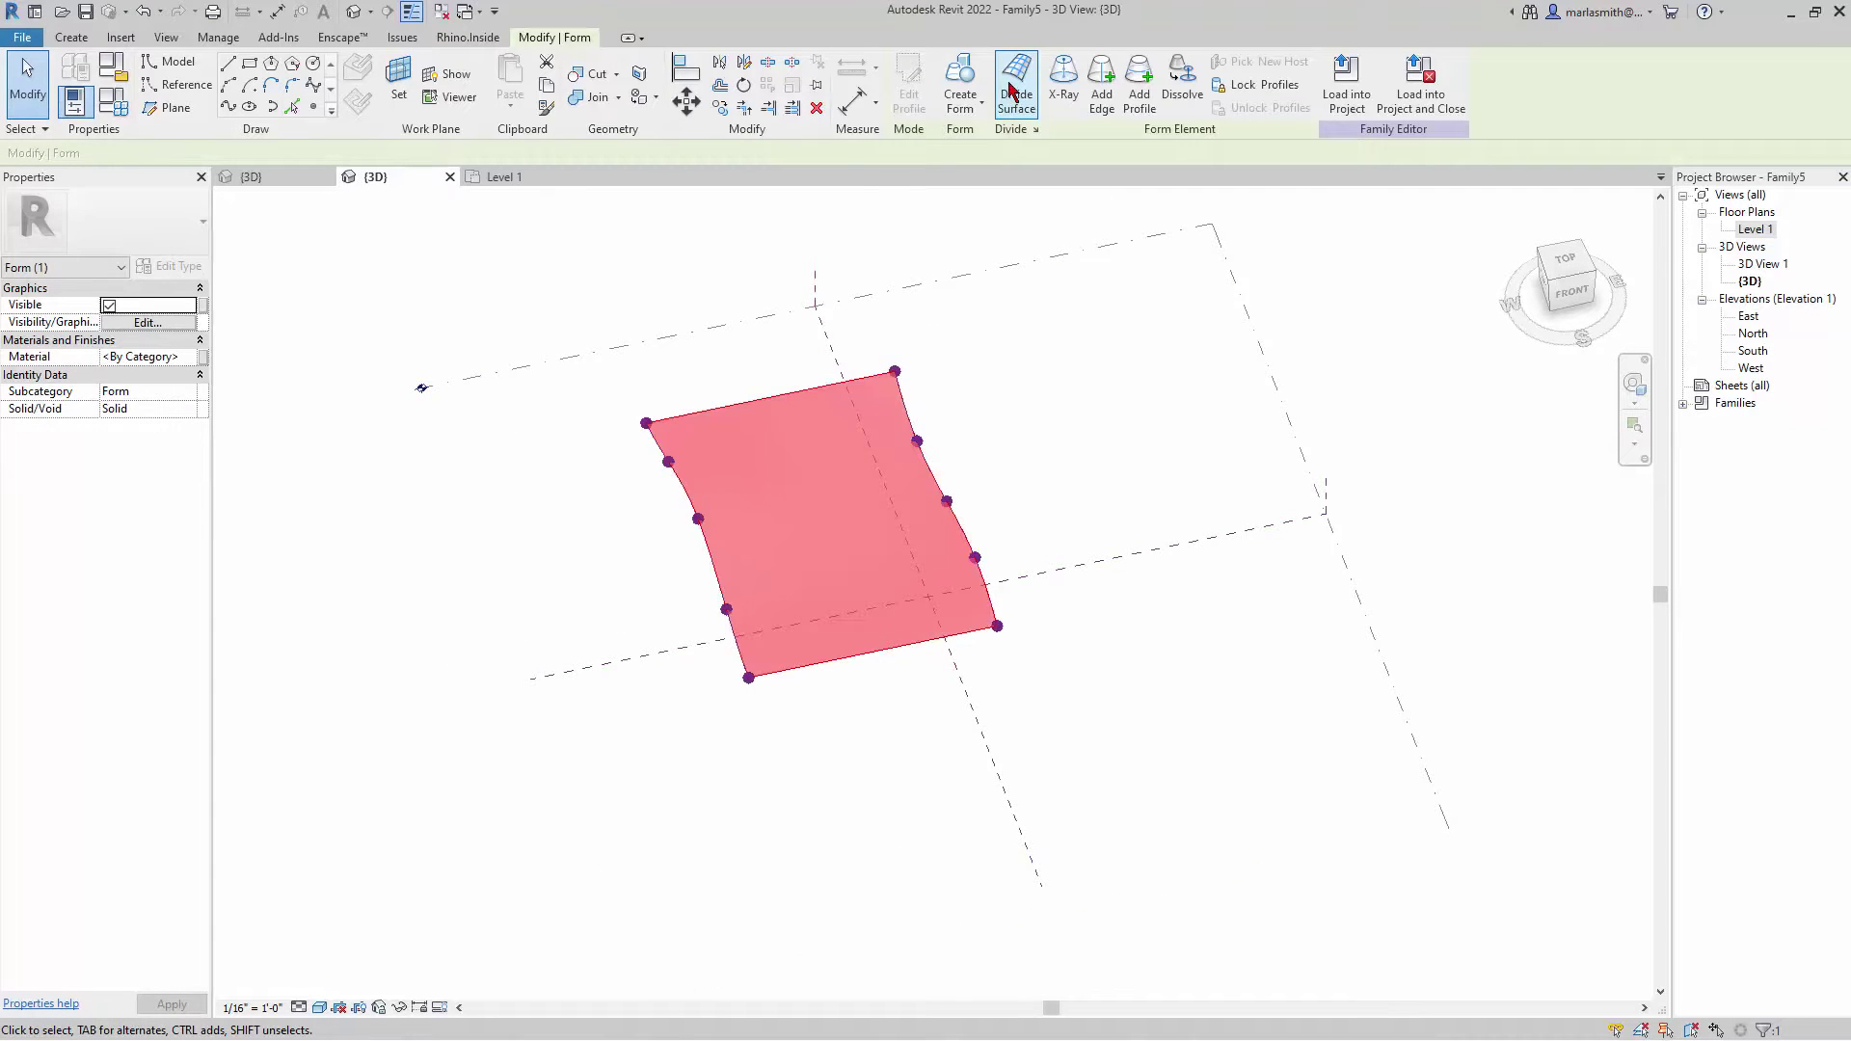
- Divide the lofted surface into a 12 by 12 U/V grid, then show the PBased Space frame {3D} view
{"action": "left_click", "coordinate": [1014, 90]}
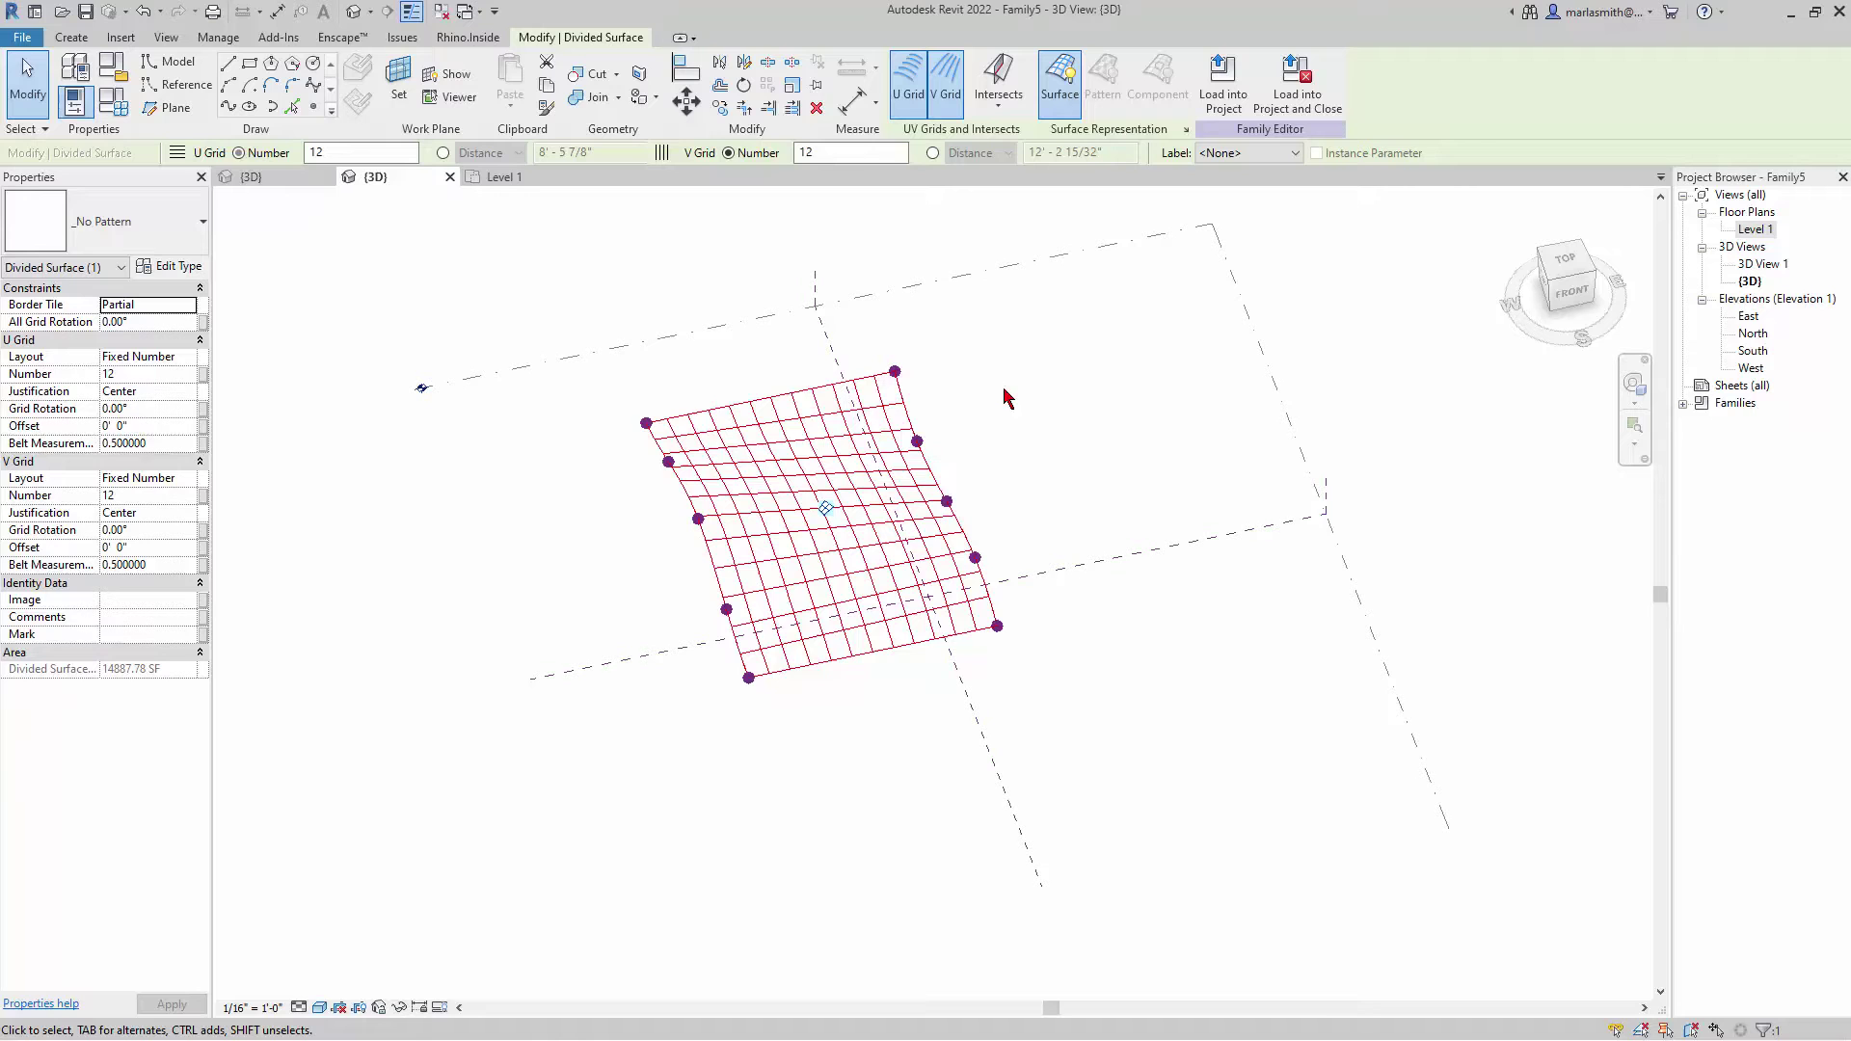
{"action": "middle_click_drag", "start_coordinate": [979, 394], "coordinate": [798, 364], "text": "shift"}
{"action": "left_click", "coordinate": [611, 326]}
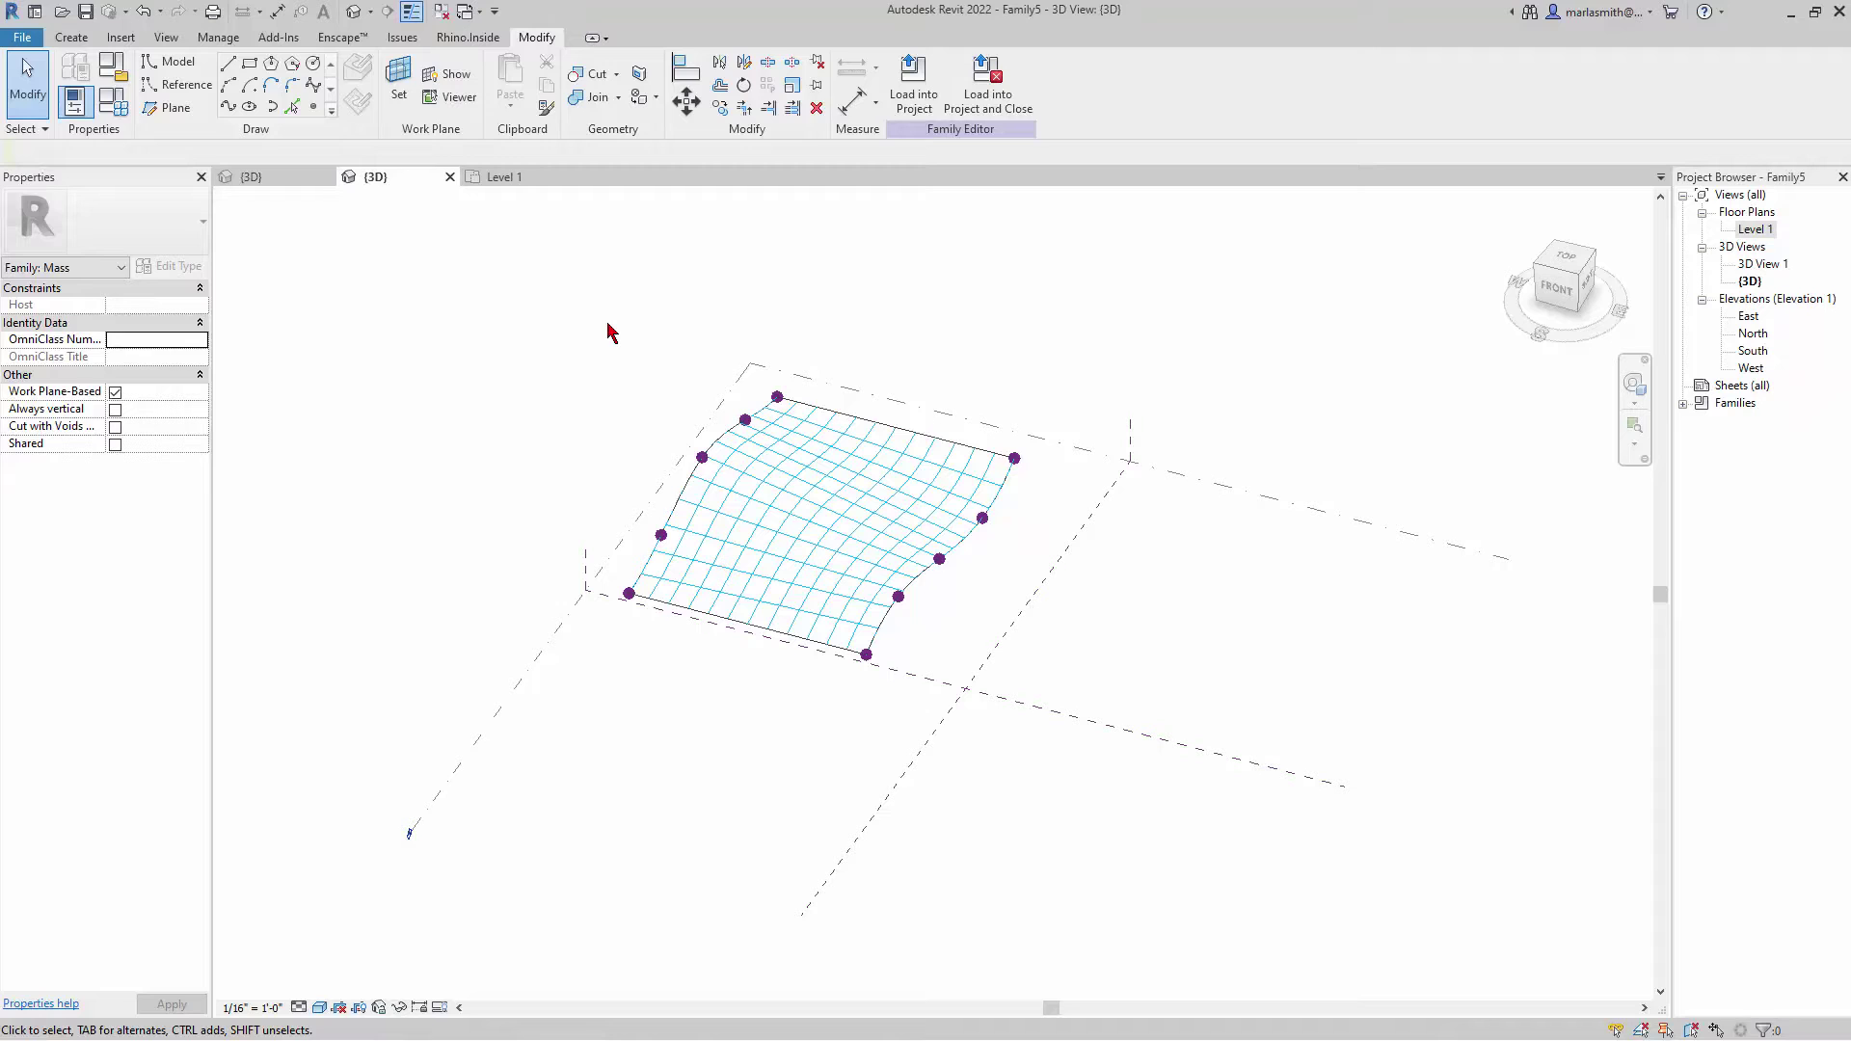
{"action": "left_click", "coordinate": [280, 177]}
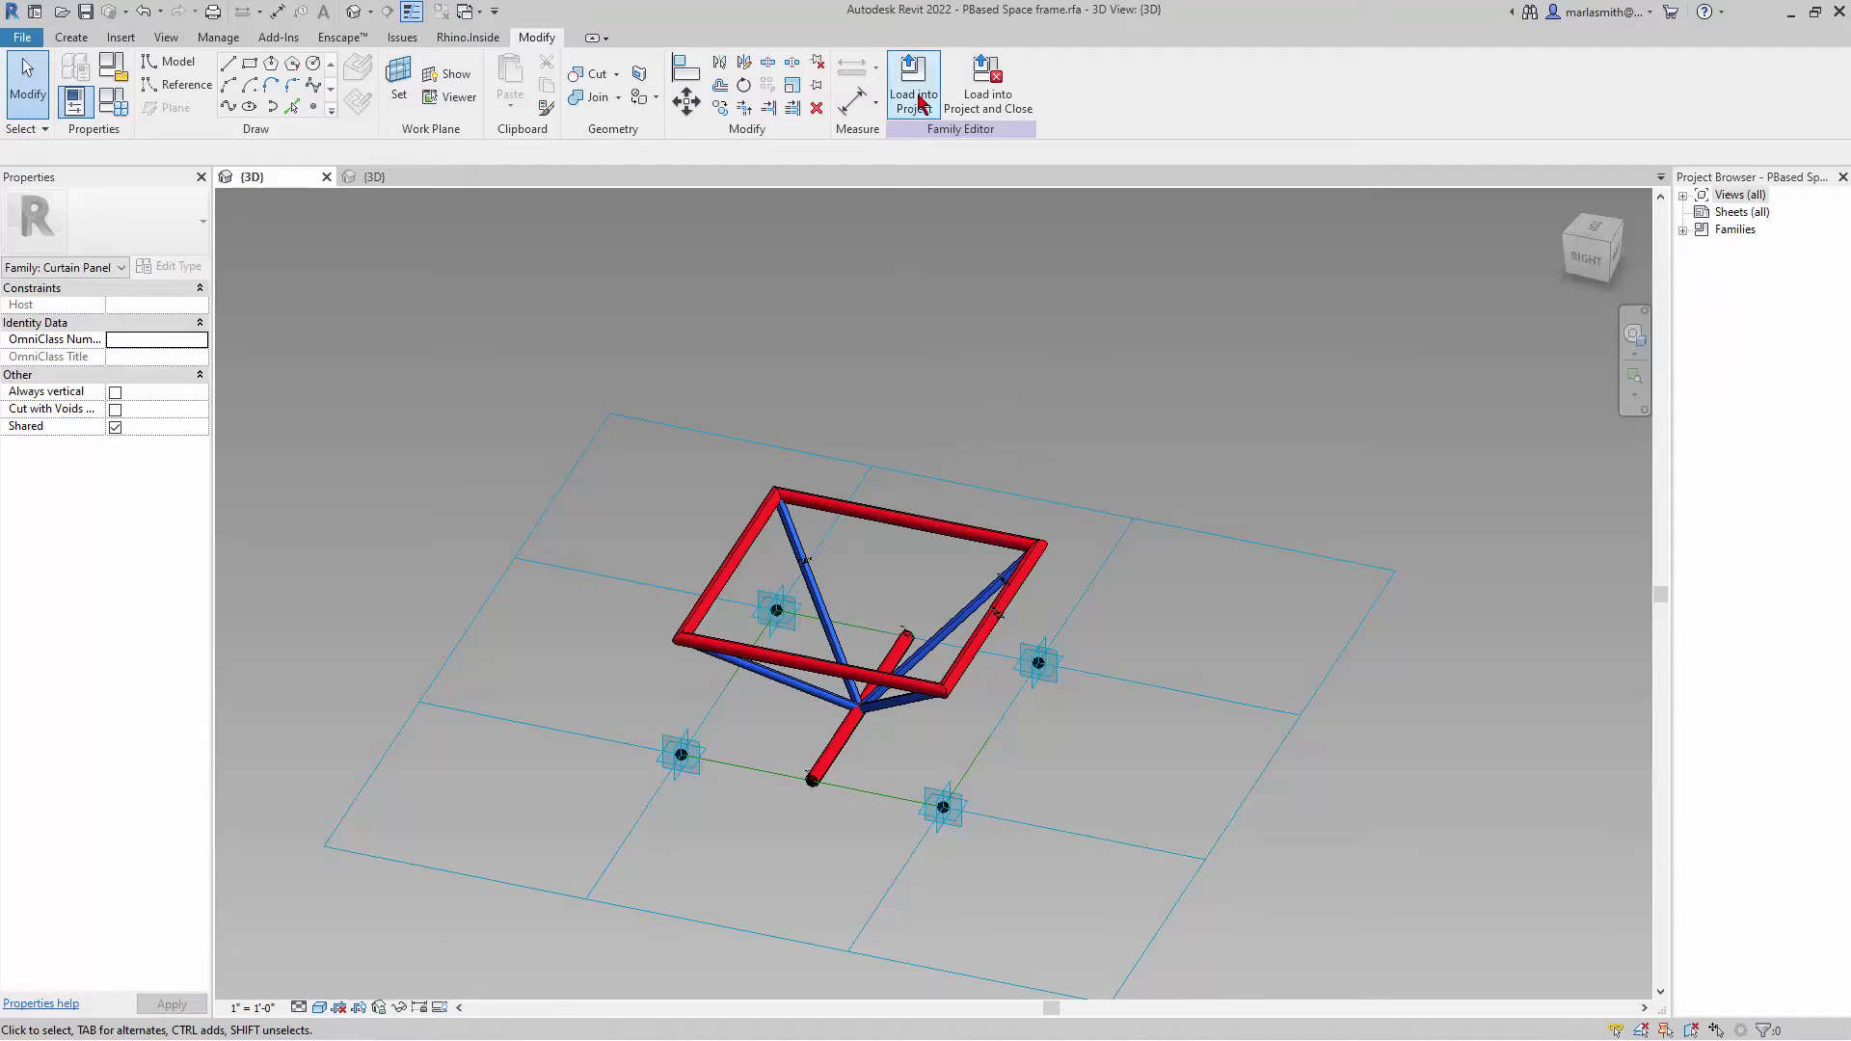
- Load the PBased Space frame family into Family5 and locate it under Families > Curtain Panels
{"action": "left_click", "coordinate": [913, 84]}
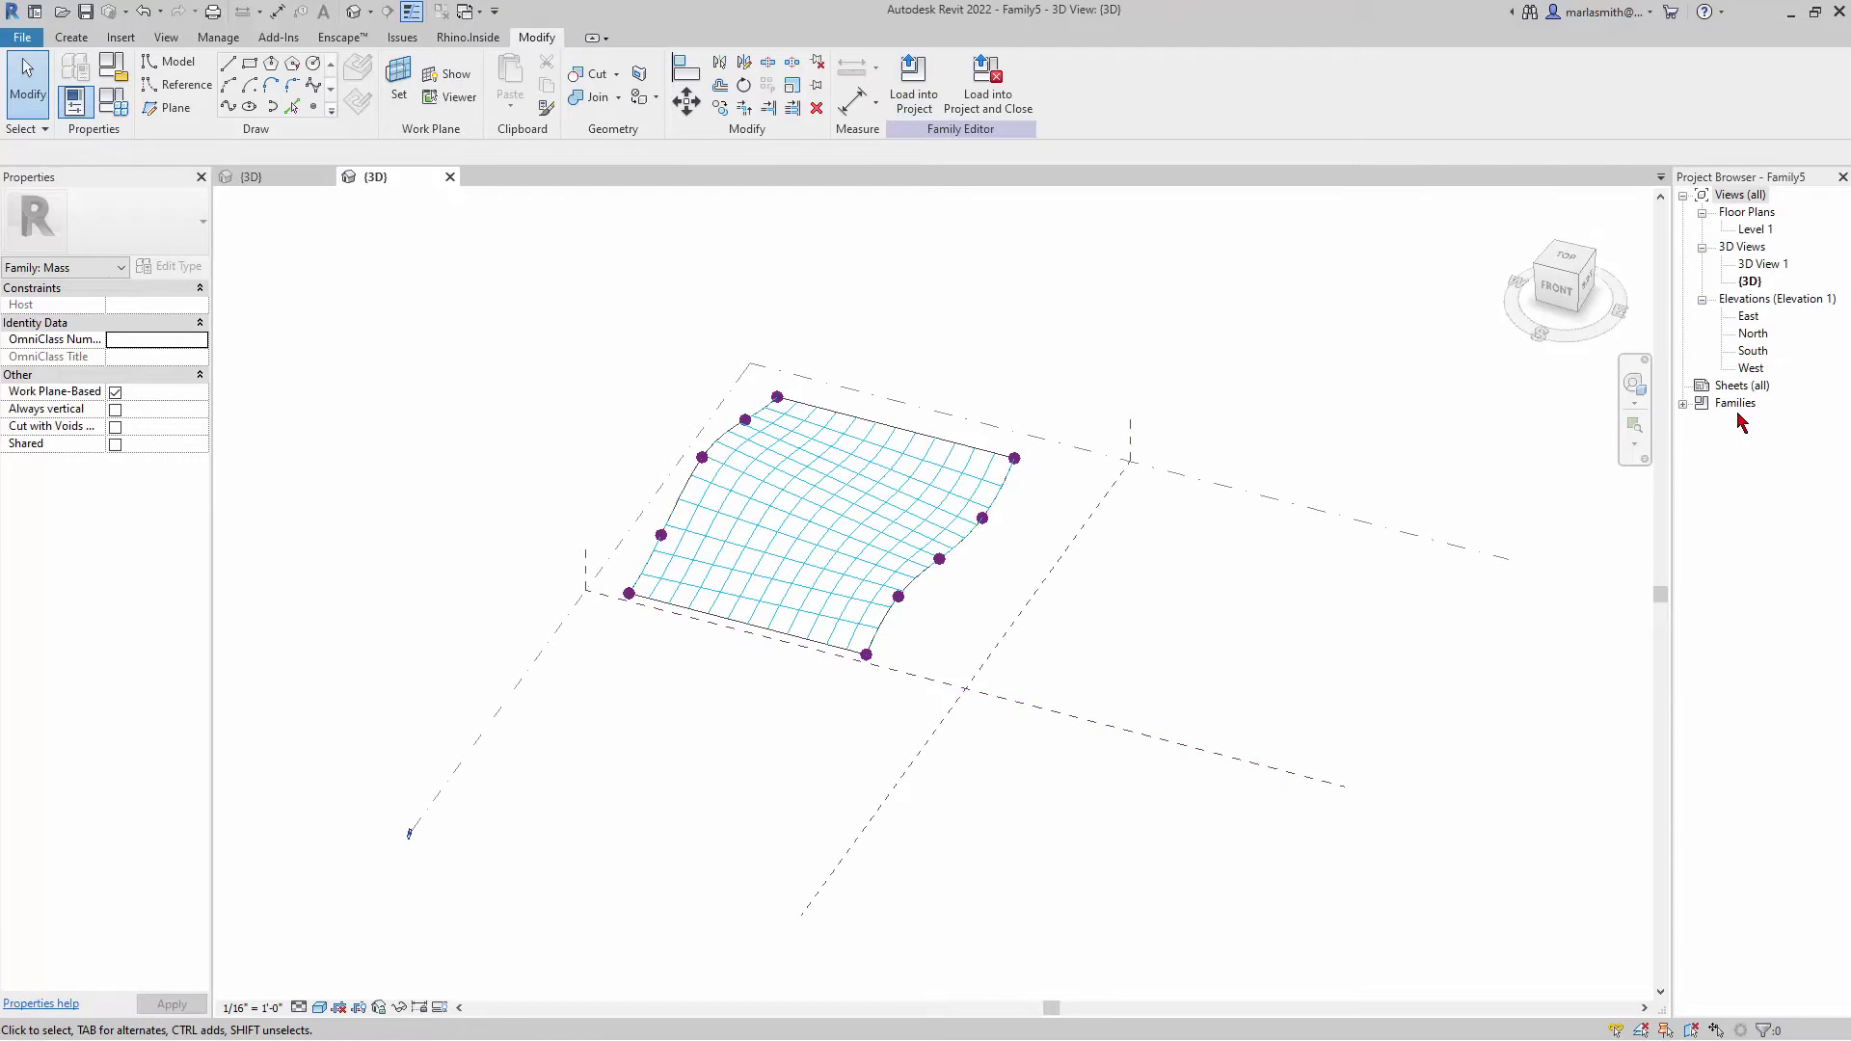
{"action": "left_click", "coordinate": [1685, 405]}
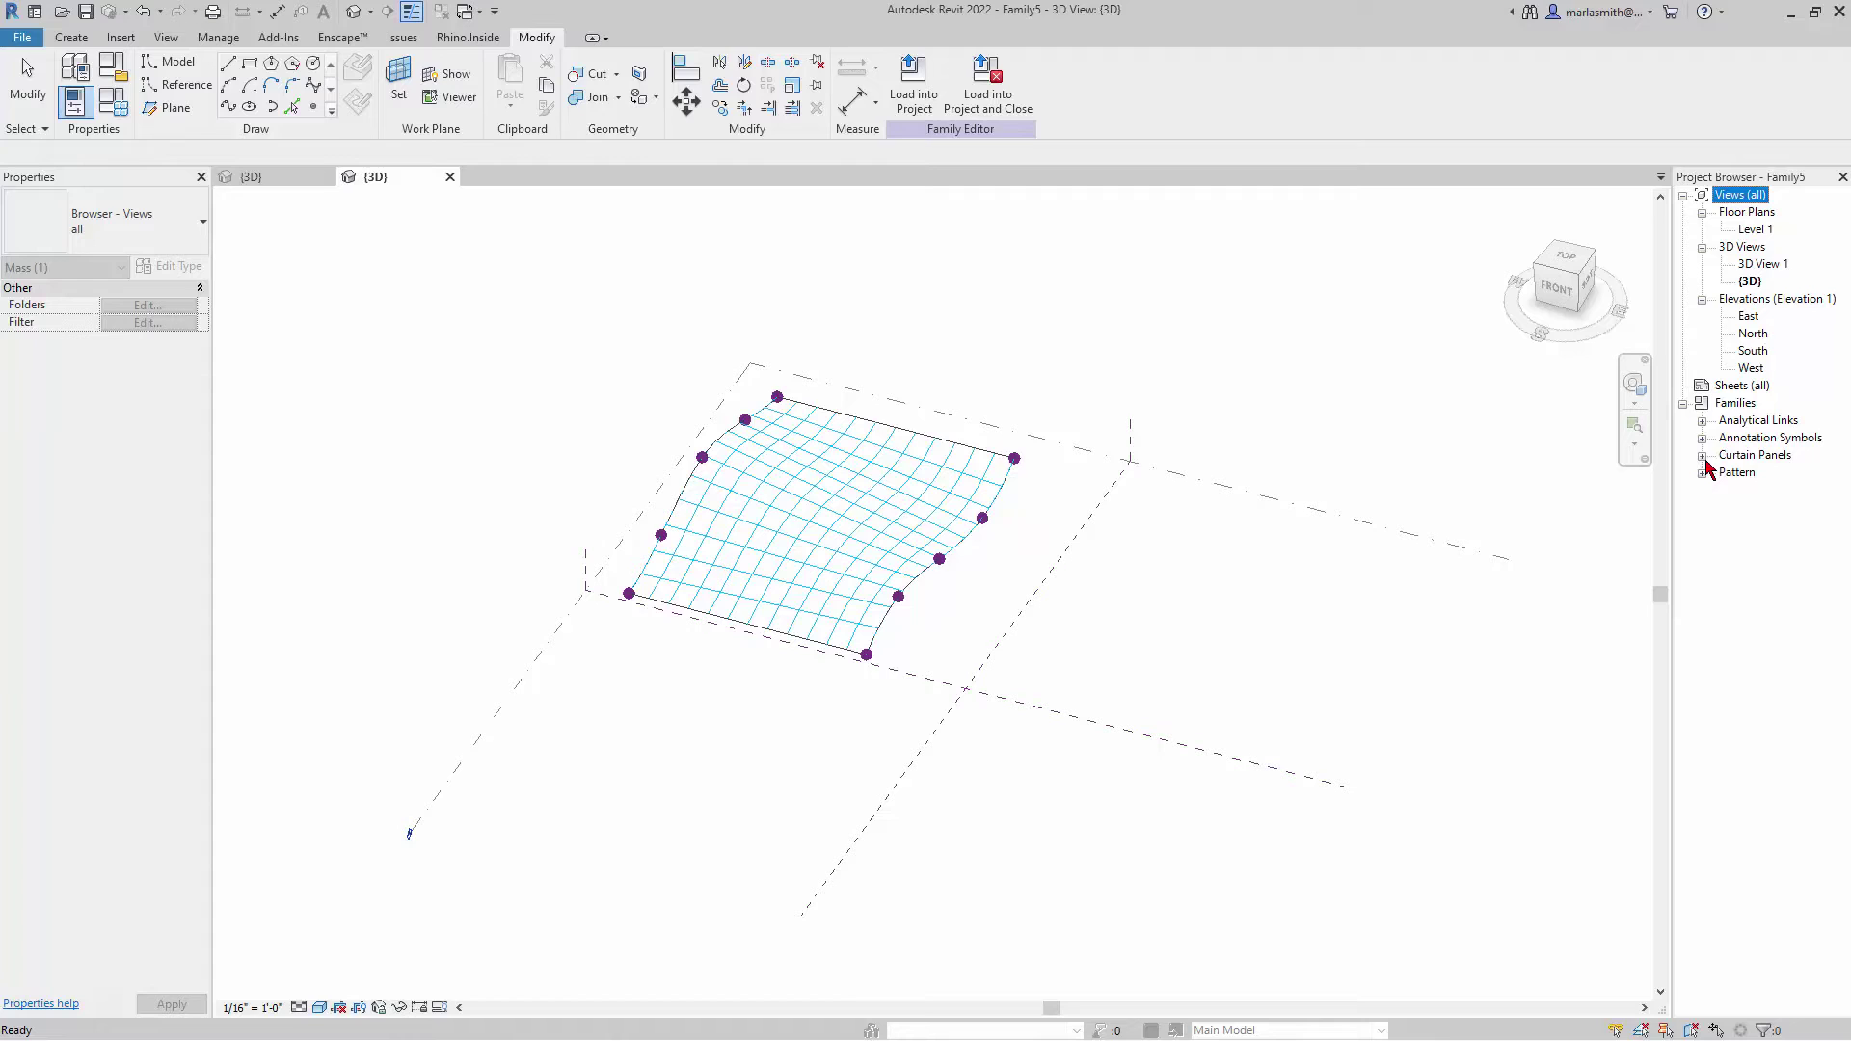
{"action": "left_click", "coordinate": [1703, 456]}
{"action": "left_click", "coordinate": [1722, 473]}
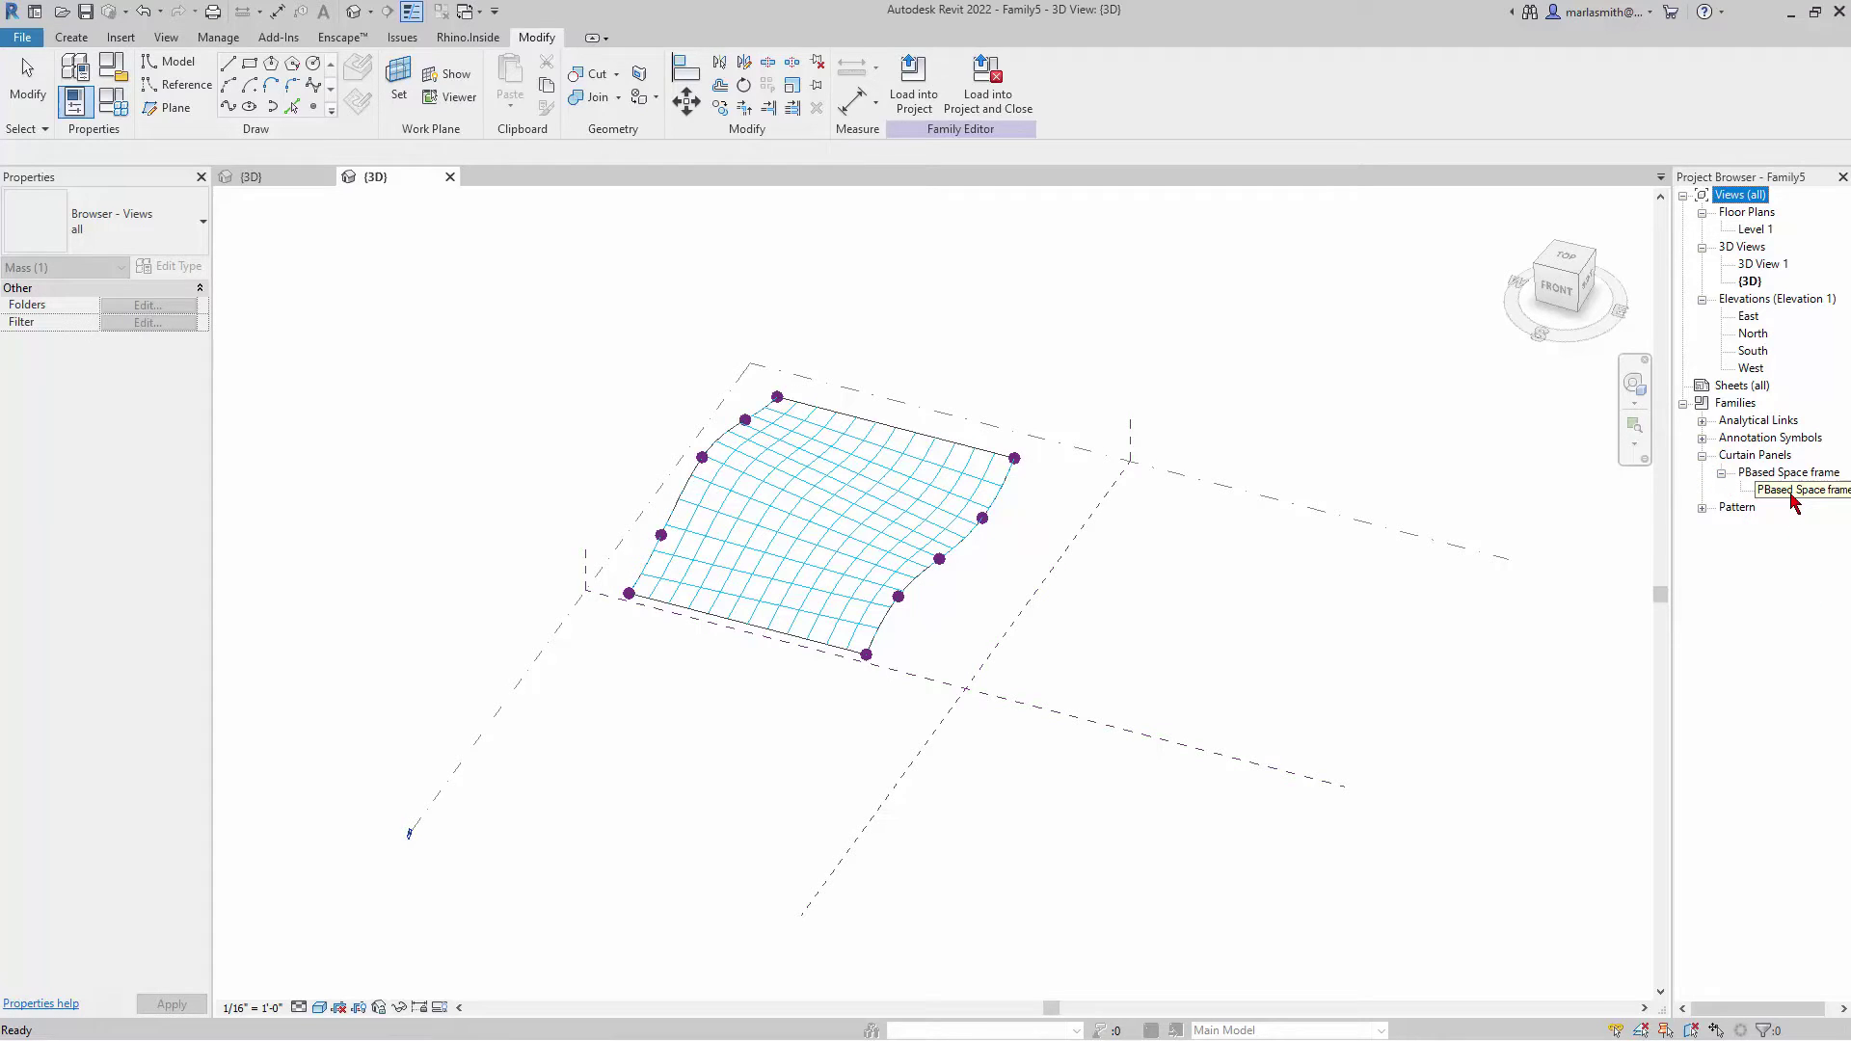
{"action": "left_click", "coordinate": [371, 422]}
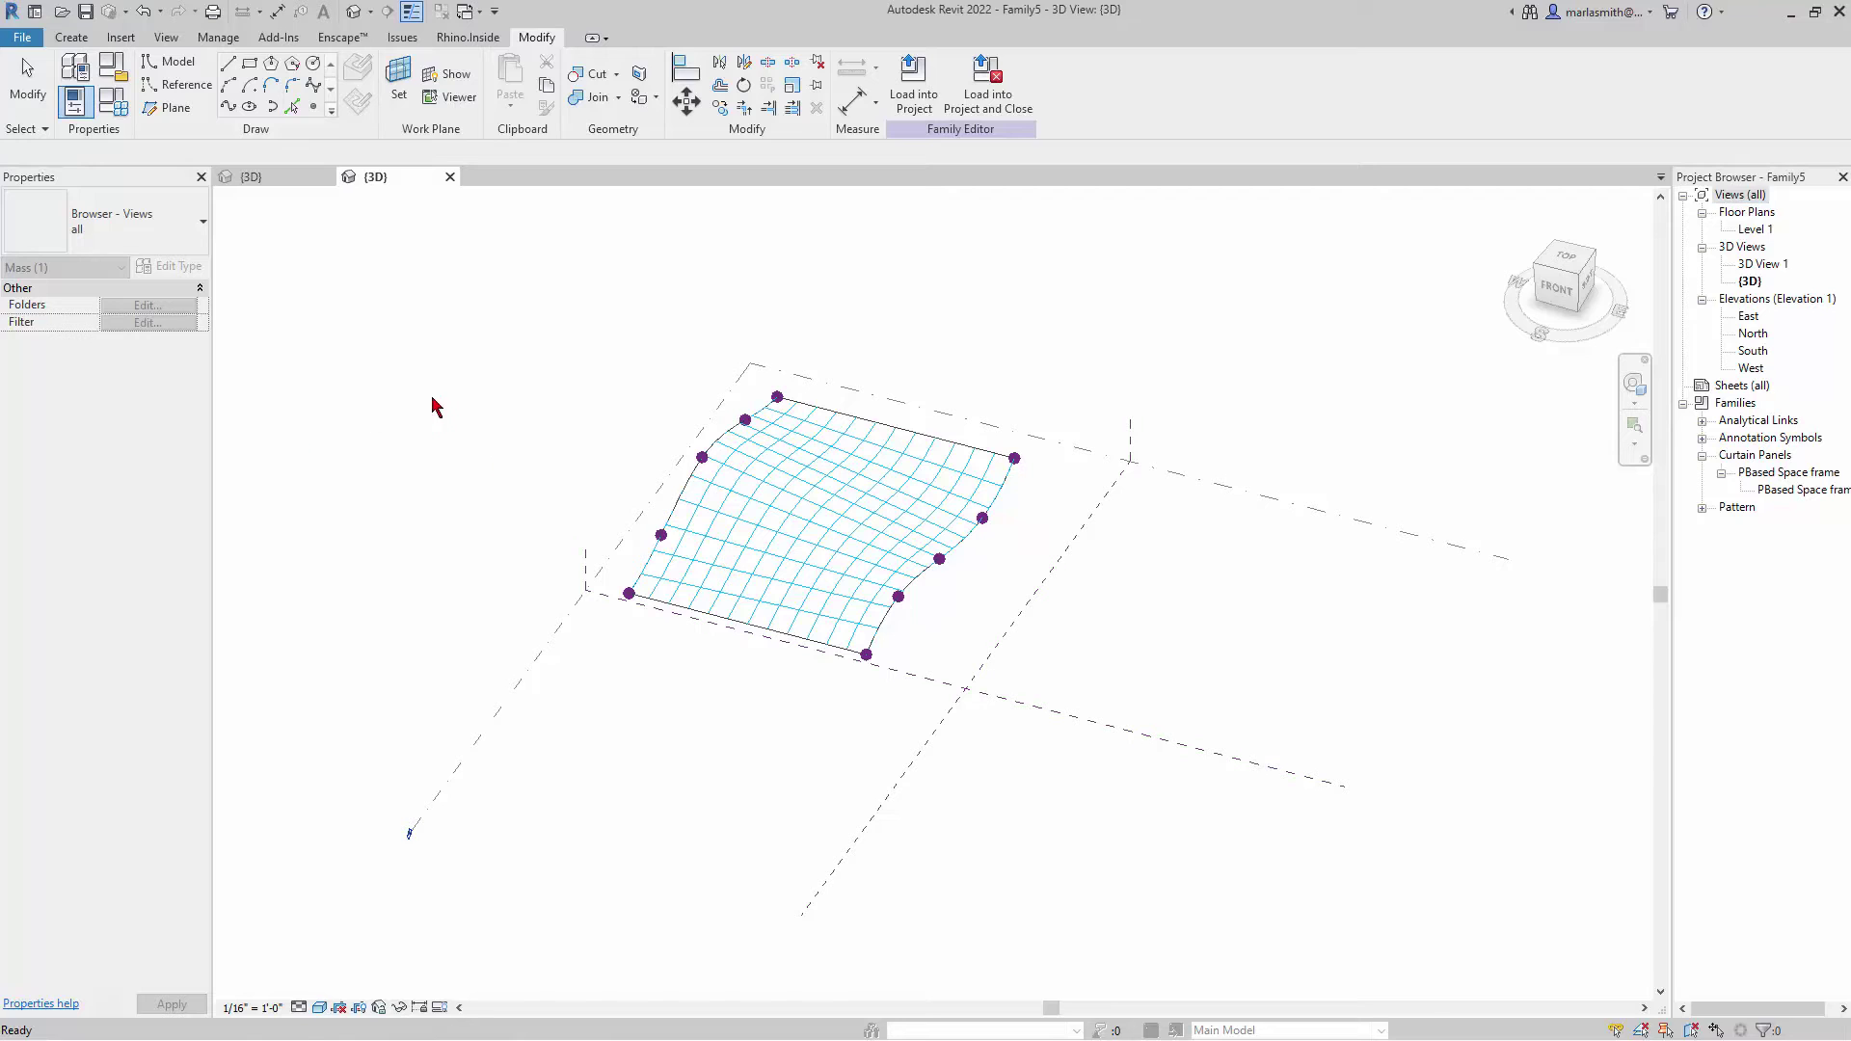
- Assign the Rectangle > PBased Space frame type to the divided surface
{"action": "left_click", "coordinate": [809, 487]}
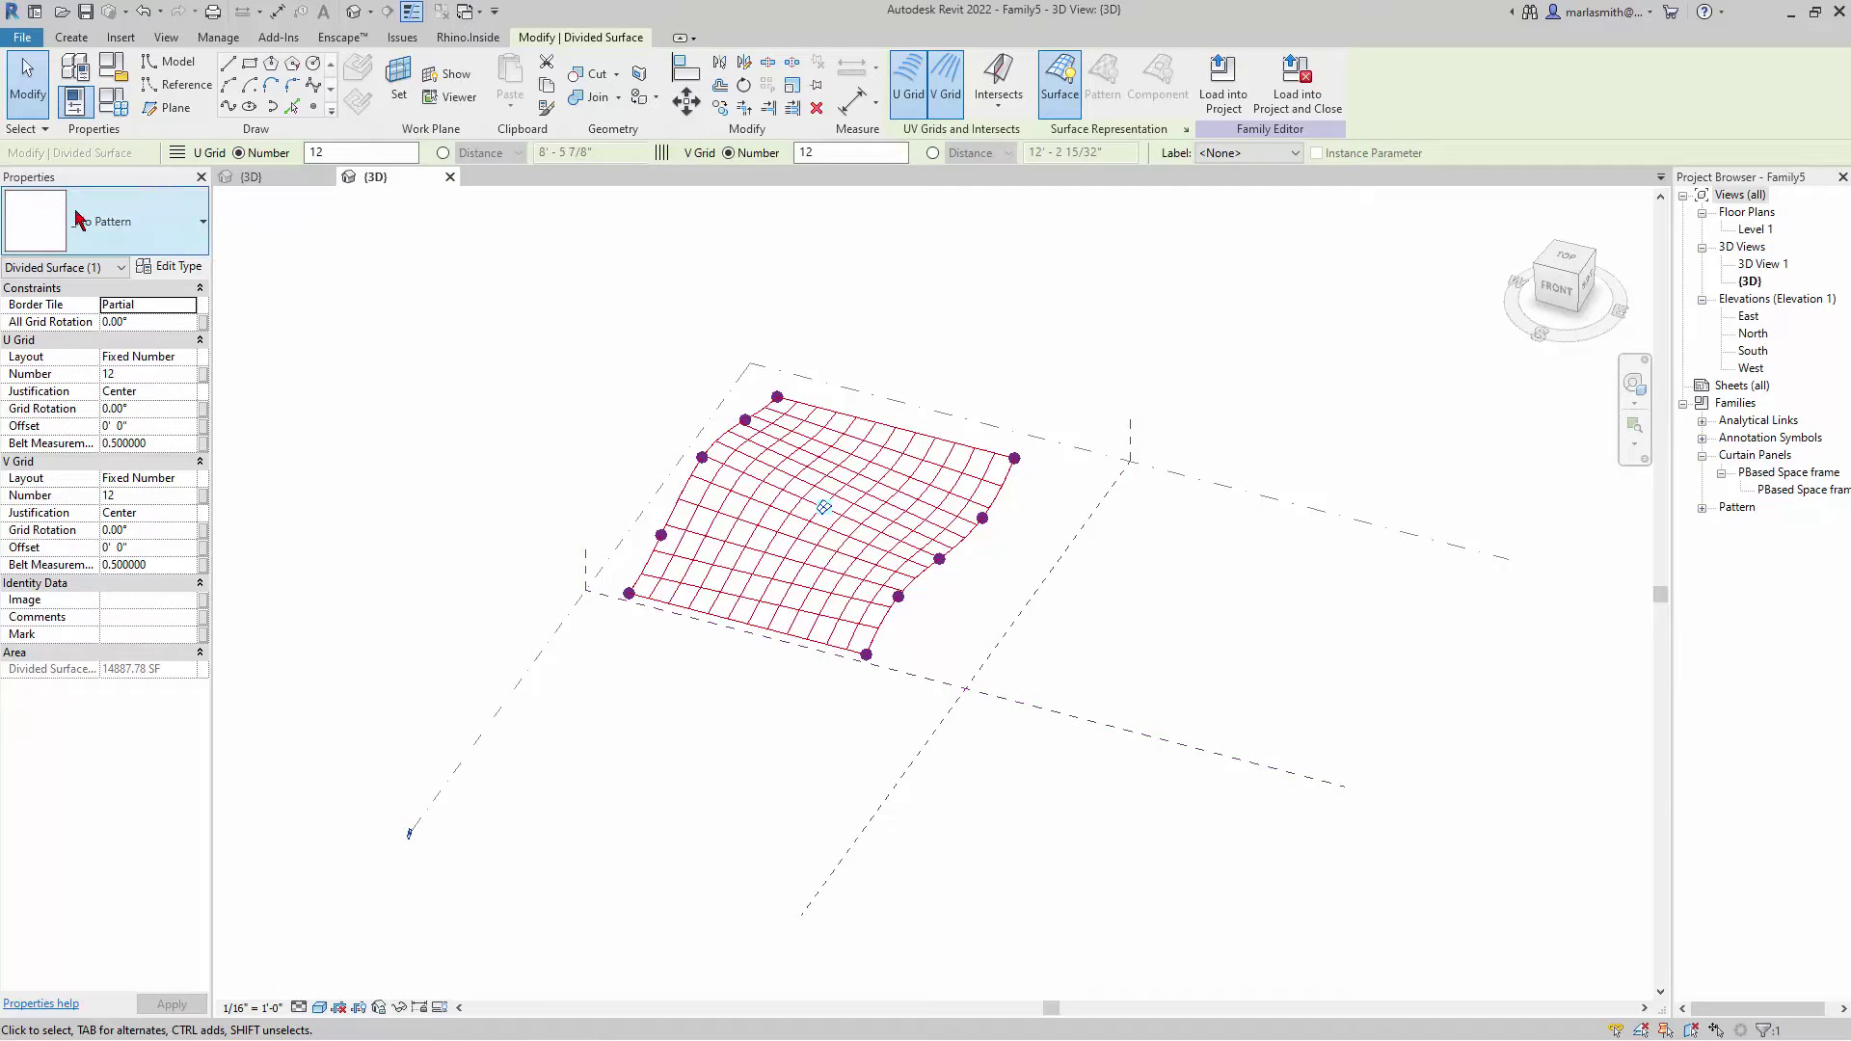
{"action": "left_click", "coordinate": [186, 248]}
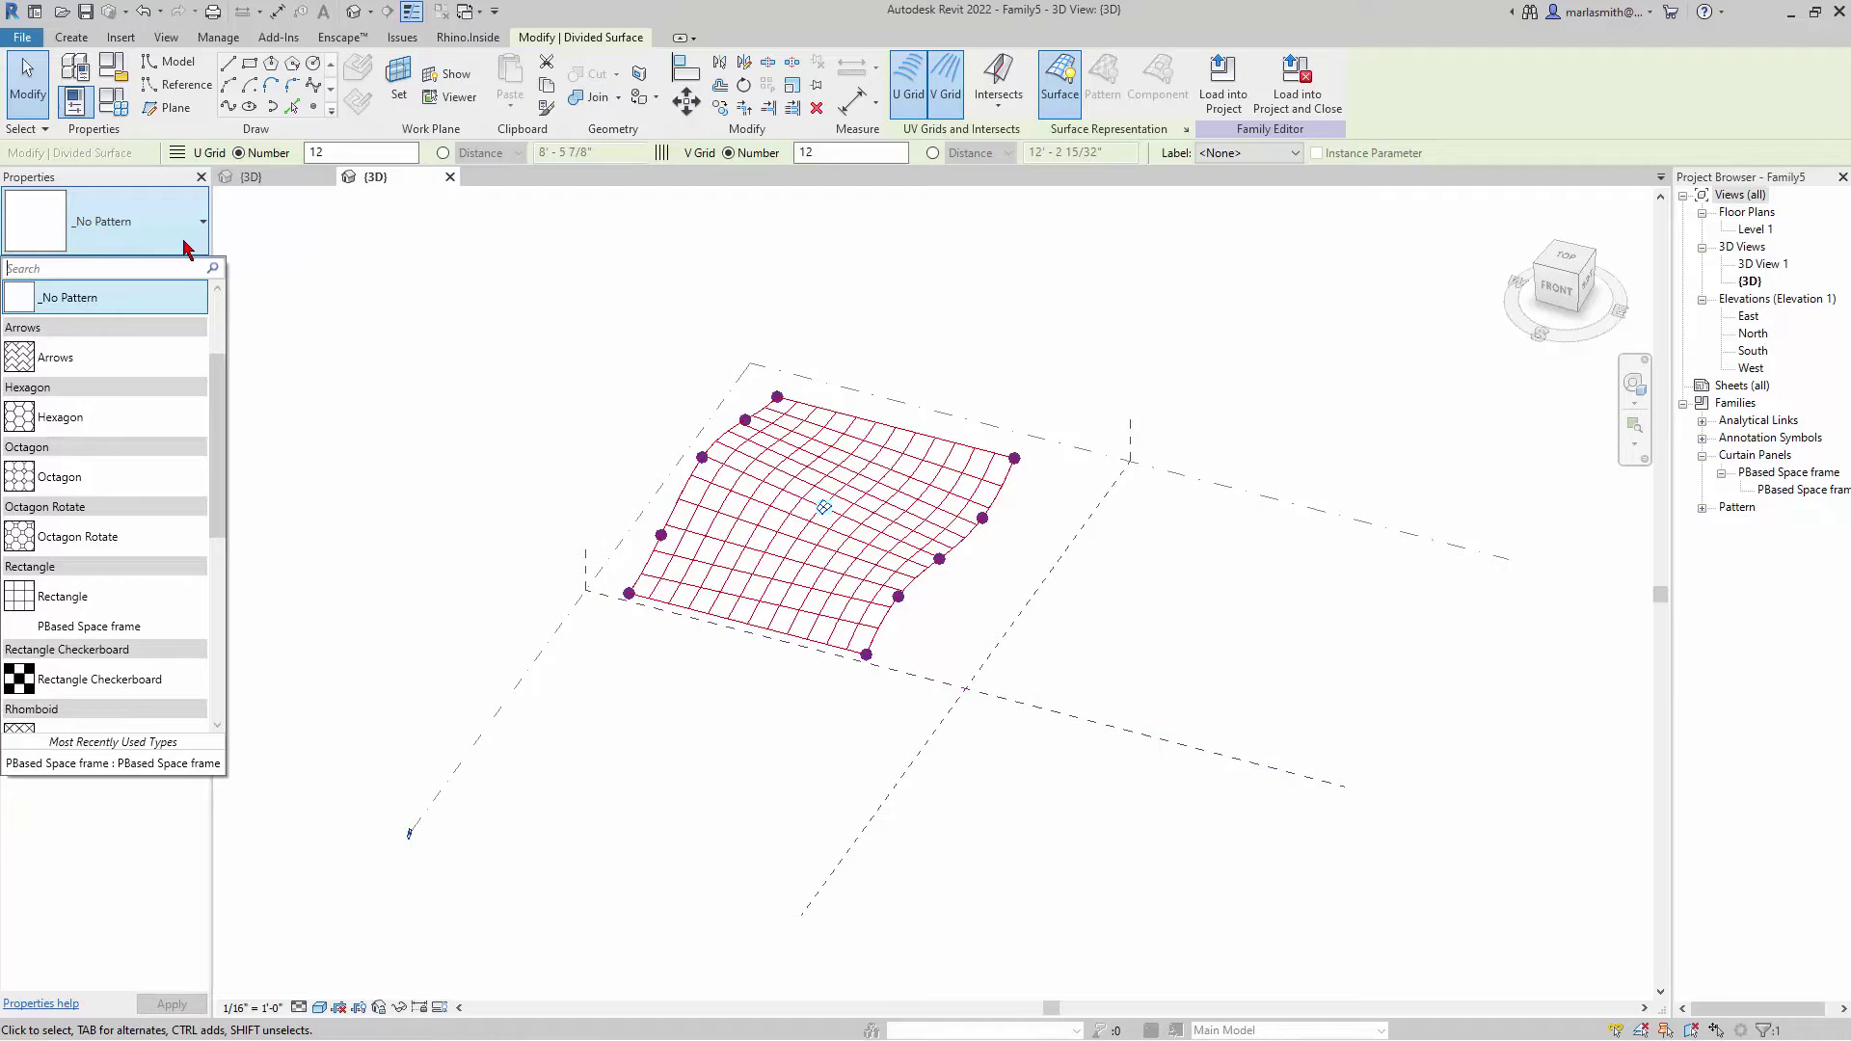
{"action": "scroll", "coordinate": [218, 376], "scroll_direction": "up", "scroll_amount": 3}
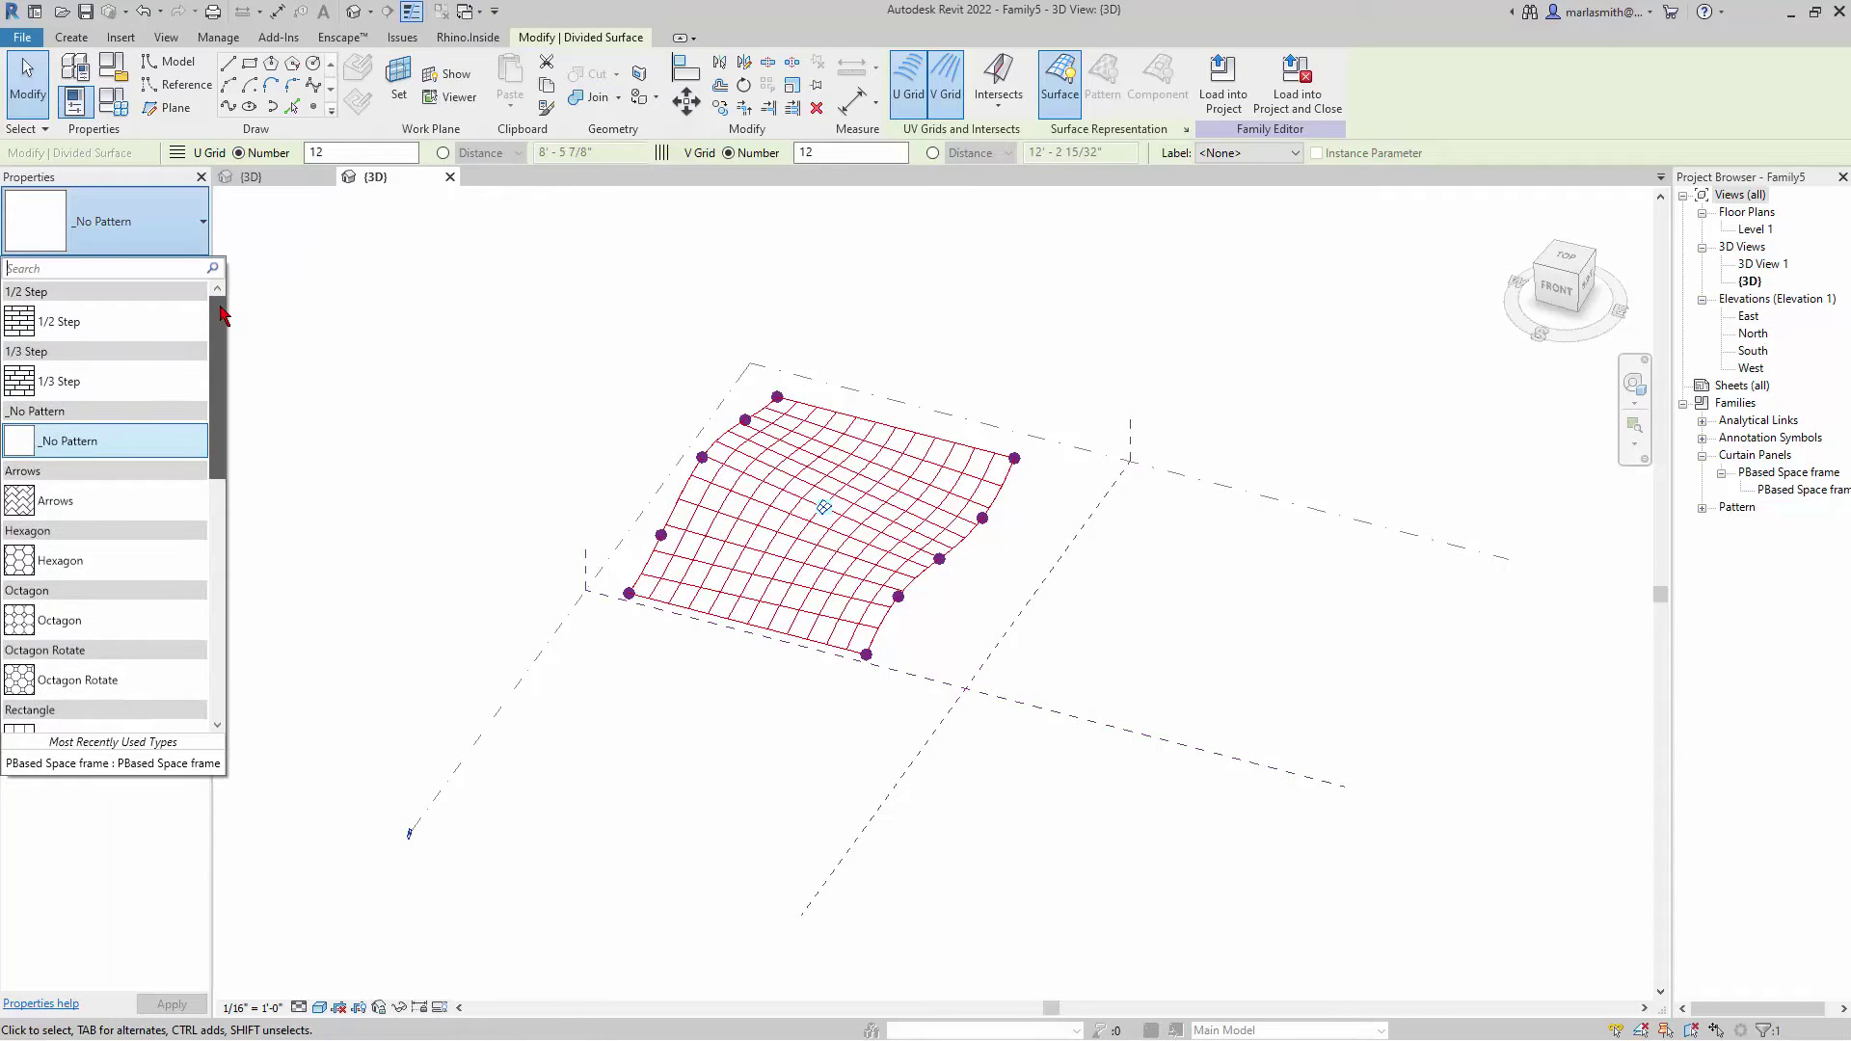
{"action": "left_click_drag", "start_coordinate": [219, 368], "coordinate": [217, 467]}
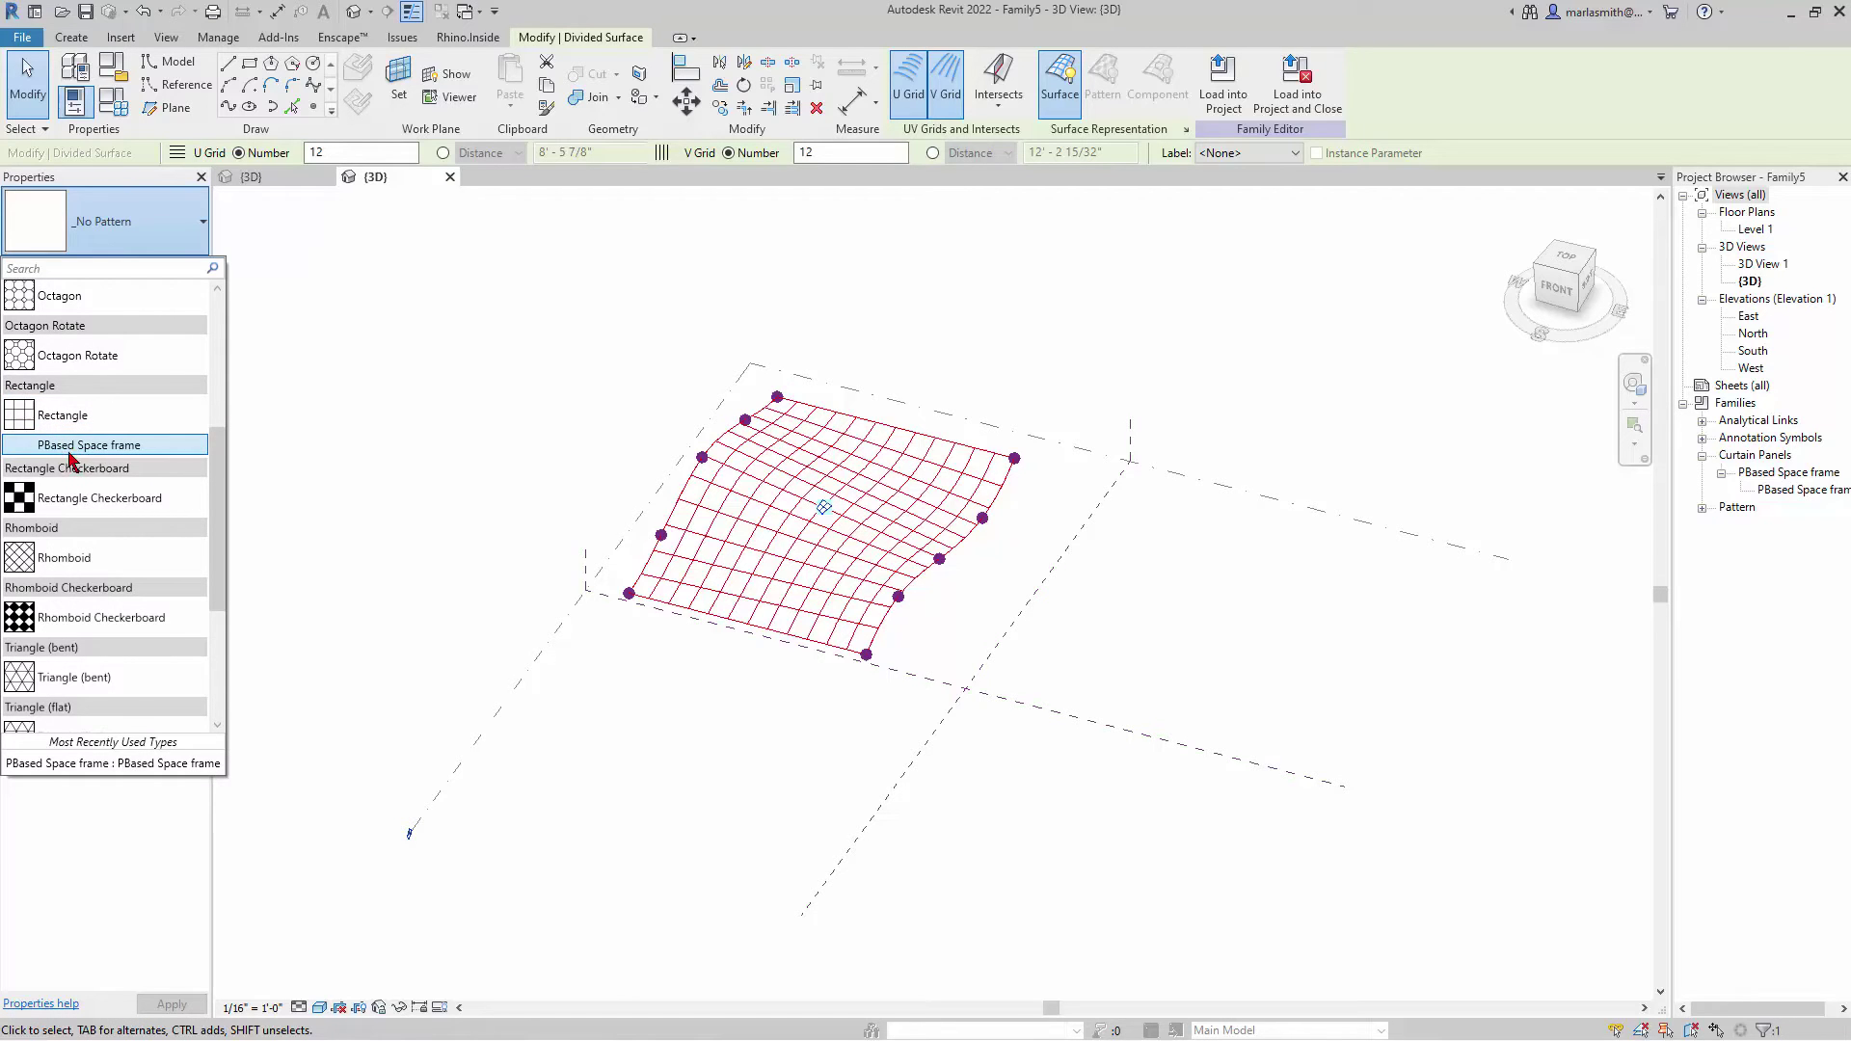
{"action": "left_click_drag", "start_coordinate": [68, 455], "coordinate": [58, 458]}
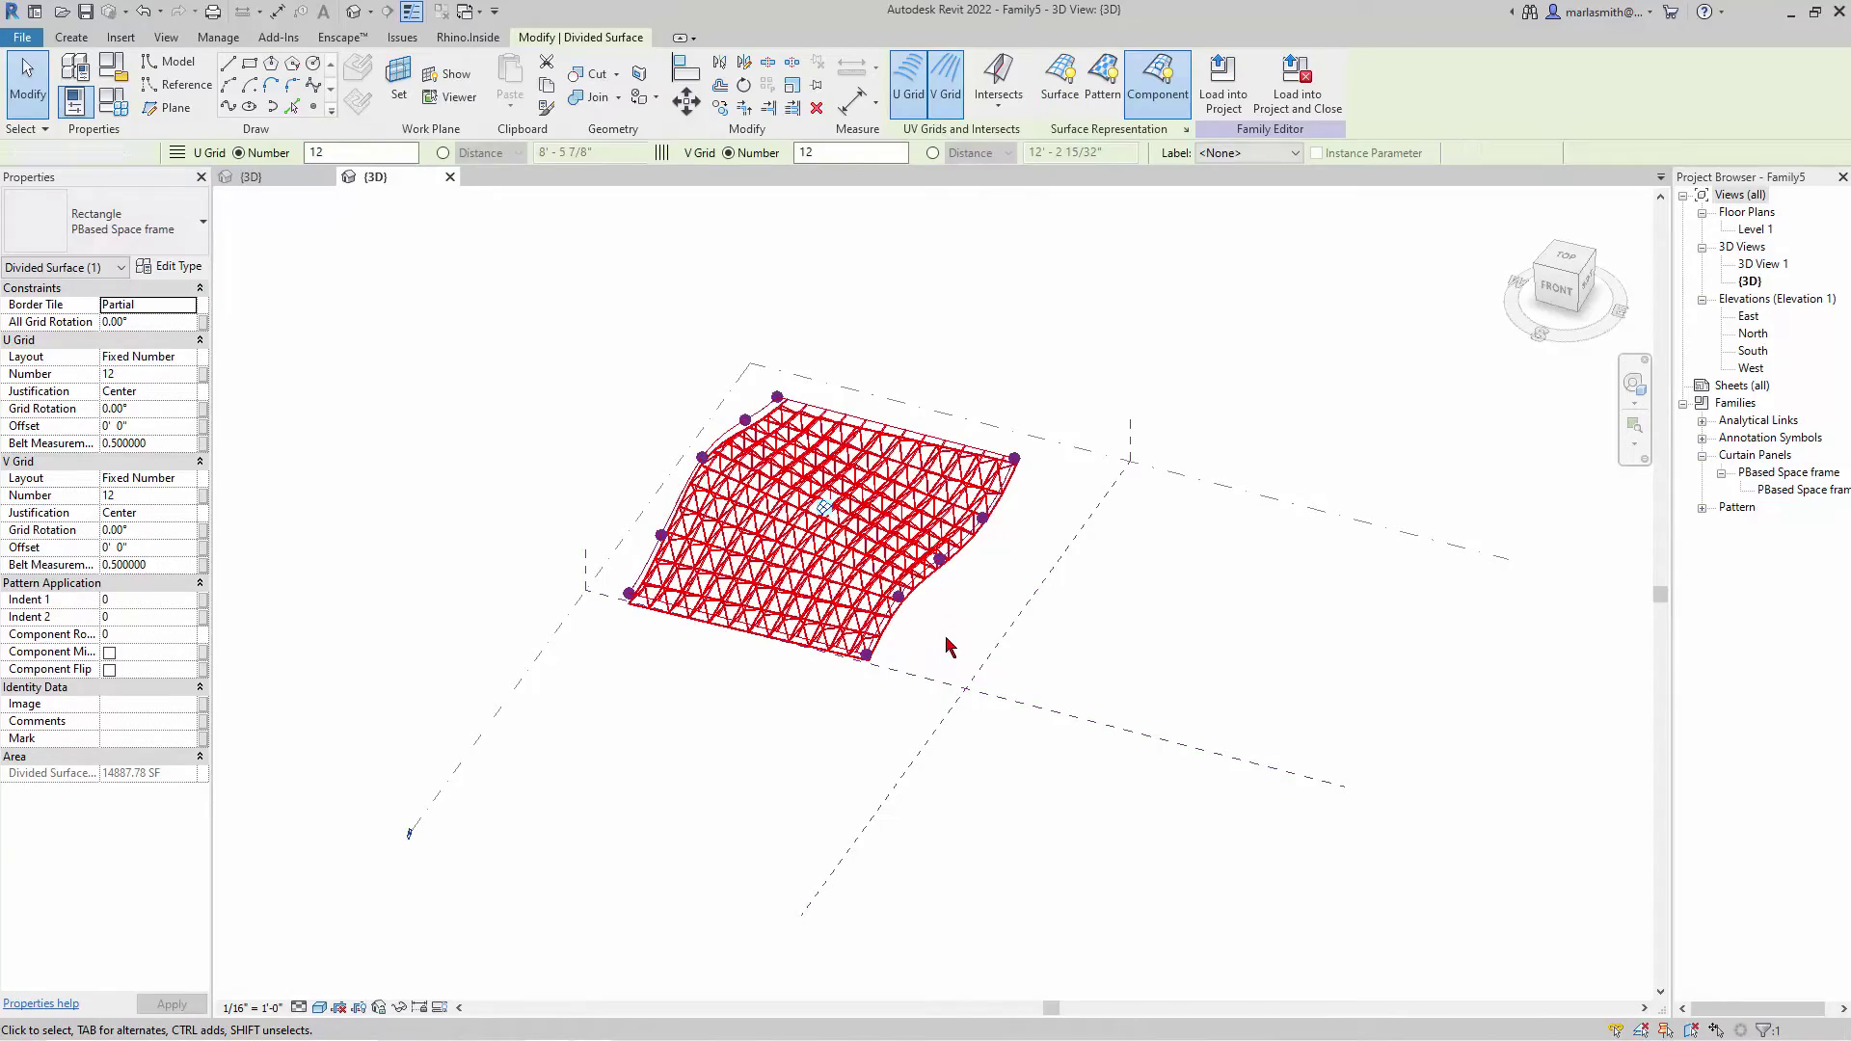
- From a low side view, enable Component Flip on the divided surface
{"action": "left_click", "coordinate": [946, 640]}
{"action": "scroll", "coordinate": [934, 655], "scroll_direction": "up", "scroll_amount": 5}
{"action": "middle_click_drag", "start_coordinate": [934, 656], "coordinate": [655, 605], "text": "shift"}
{"action": "left_click", "coordinate": [655, 605]}
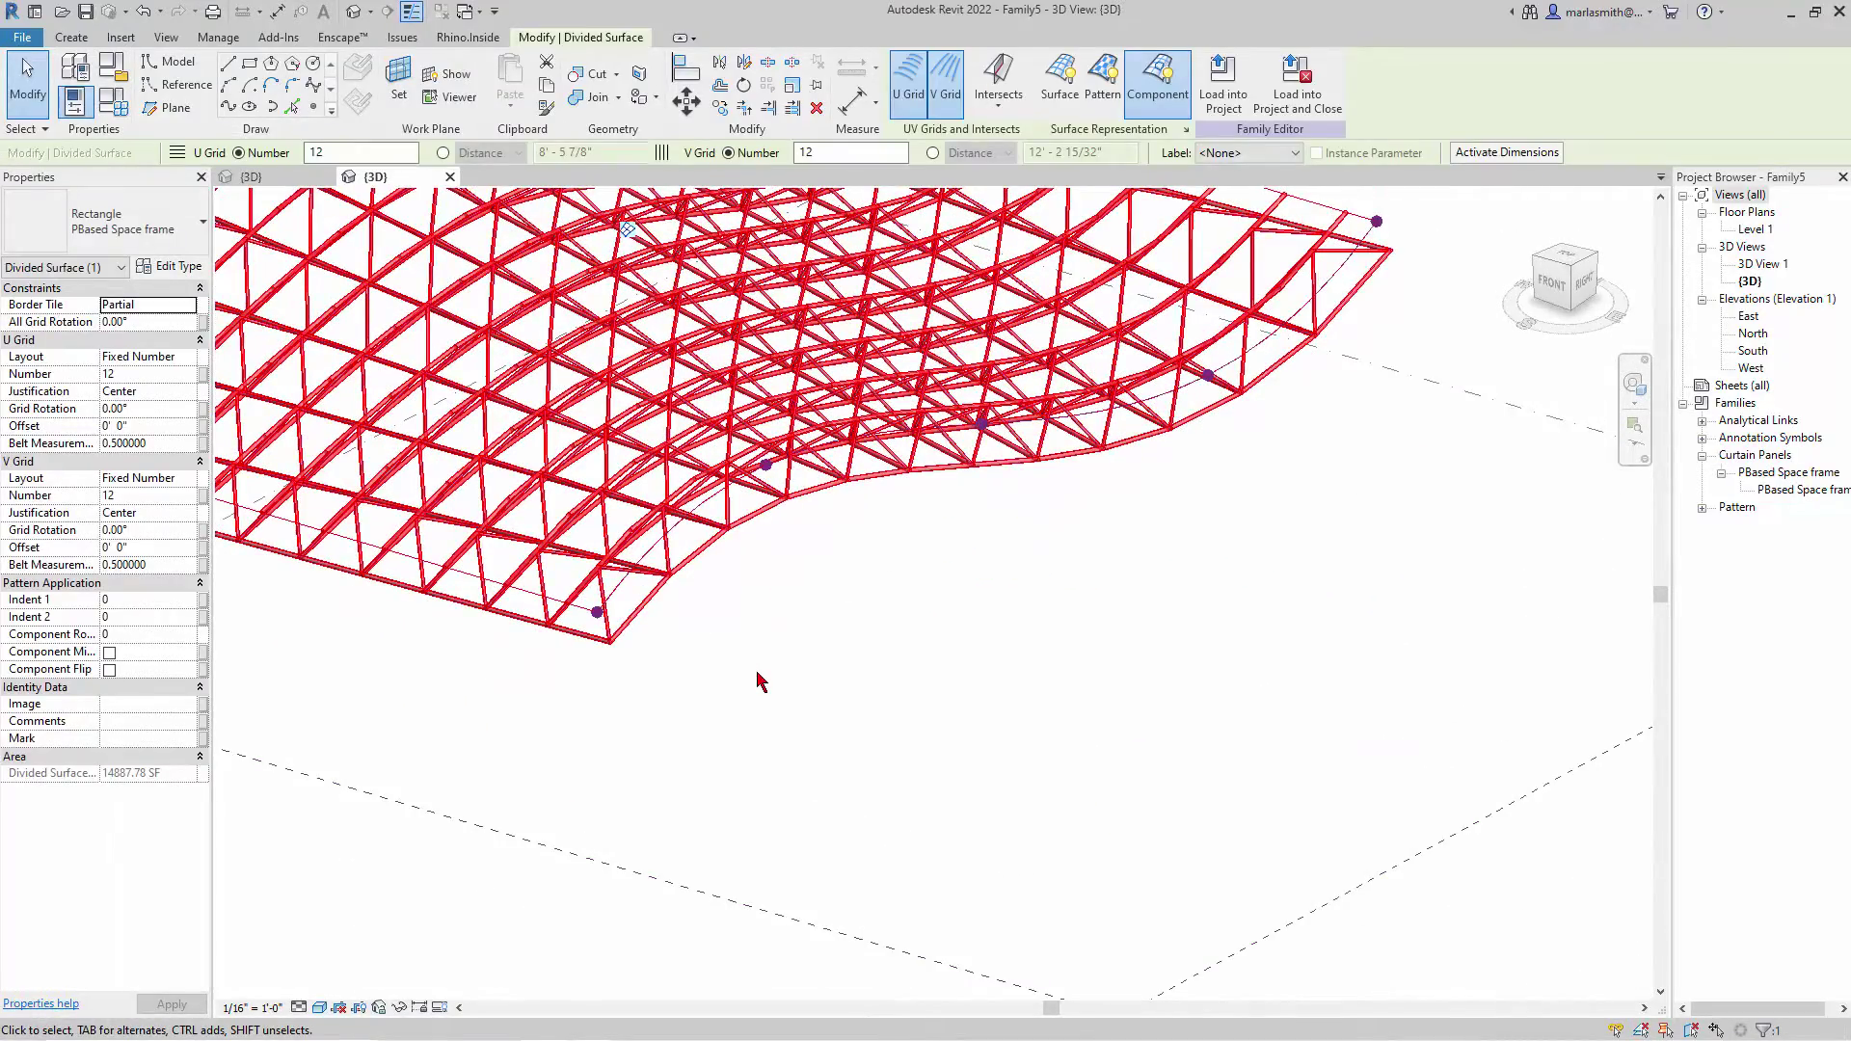
{"action": "left_click", "coordinate": [110, 670]}
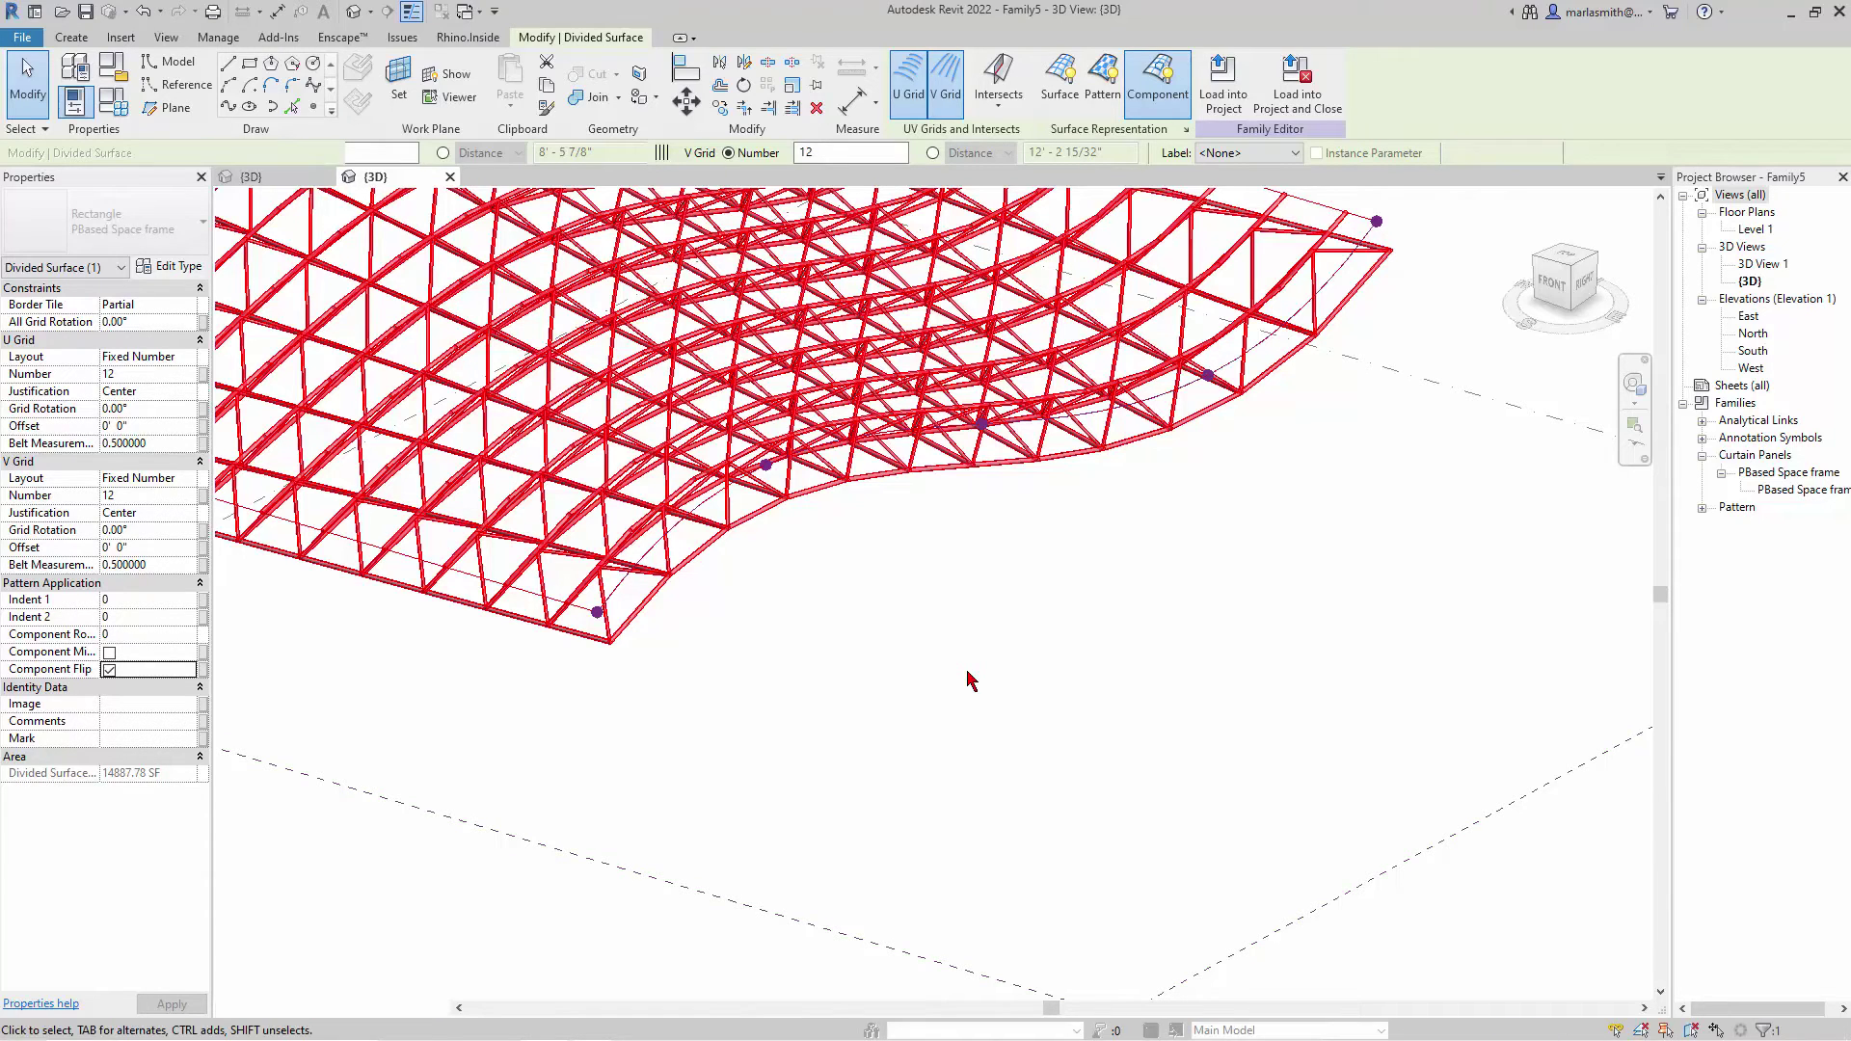
- Orbit around the space-frame roof and Tab-cycle to a single curtain panel
{"action": "left_click", "coordinate": [968, 679]}
{"action": "scroll", "coordinate": [954, 652], "scroll_direction": "down", "scroll_amount": 3}
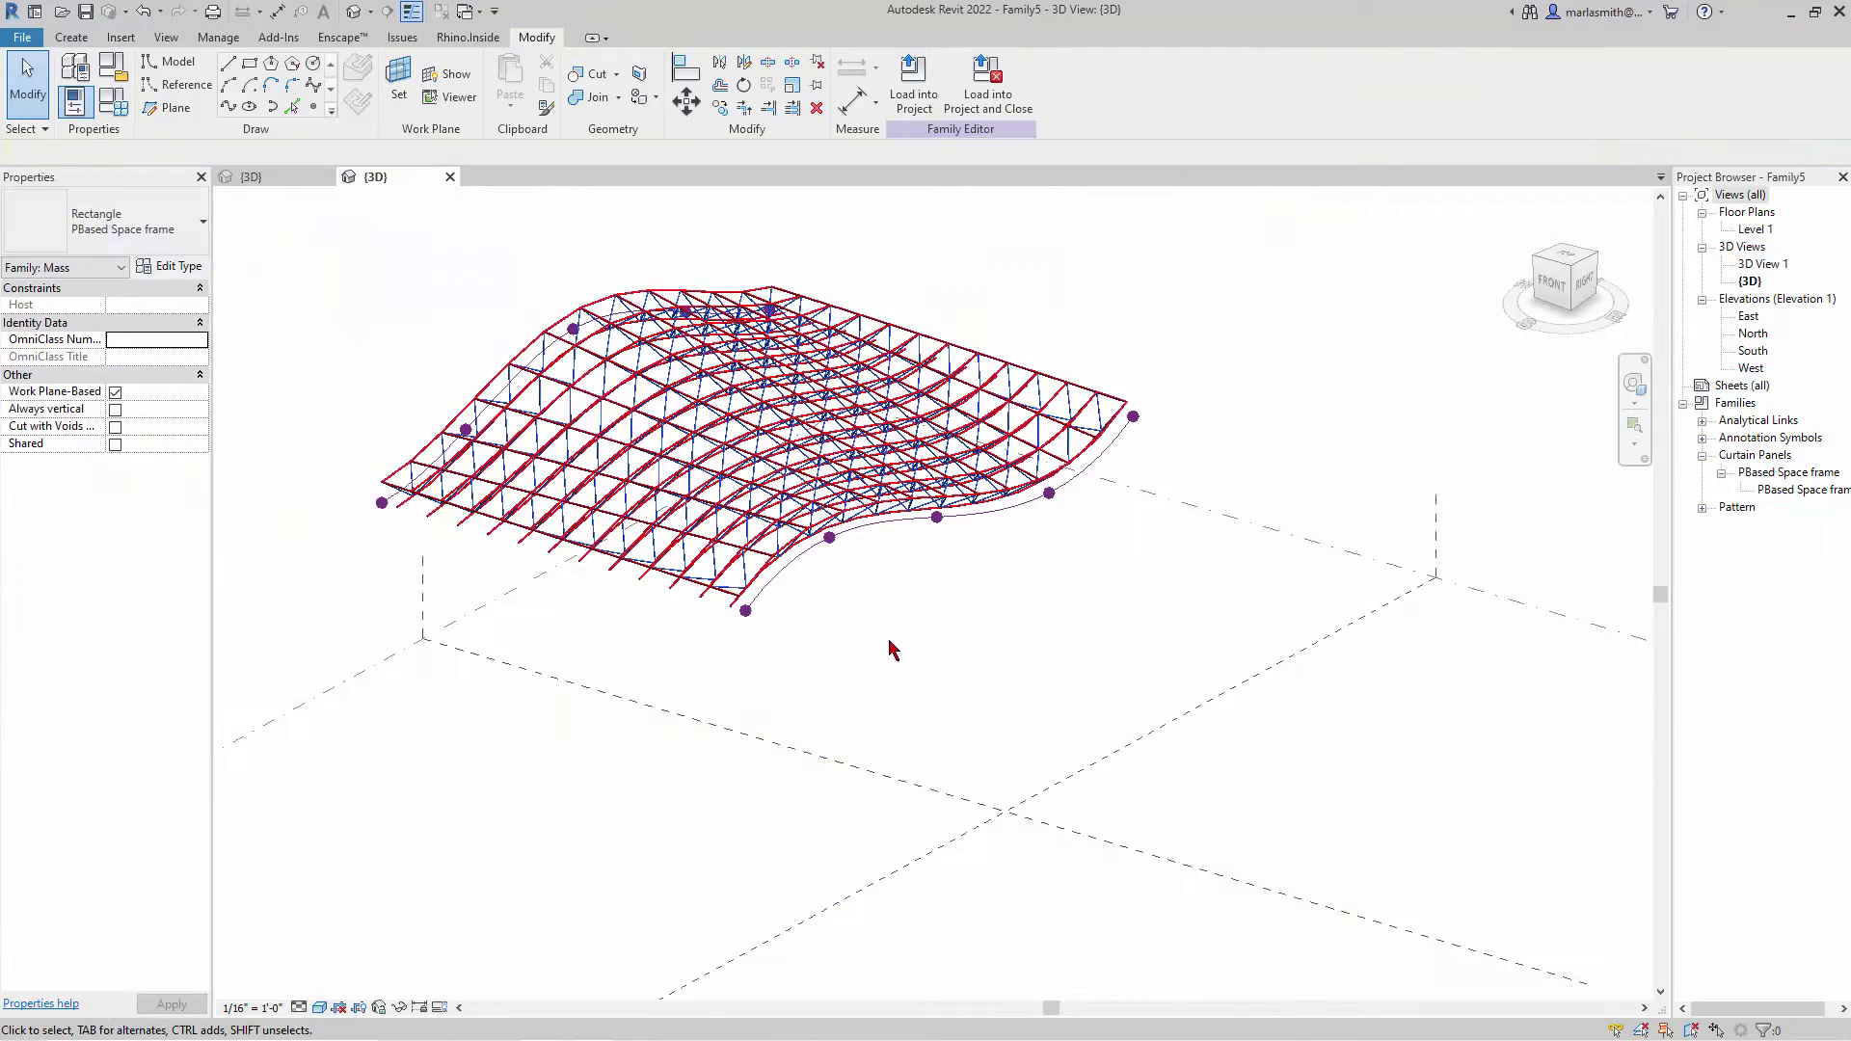
{"action": "middle_click_drag", "start_coordinate": [893, 648], "coordinate": [916, 529], "text": "shift"}
{"action": "scroll", "coordinate": [867, 516], "scroll_direction": "up", "scroll_amount": 2}
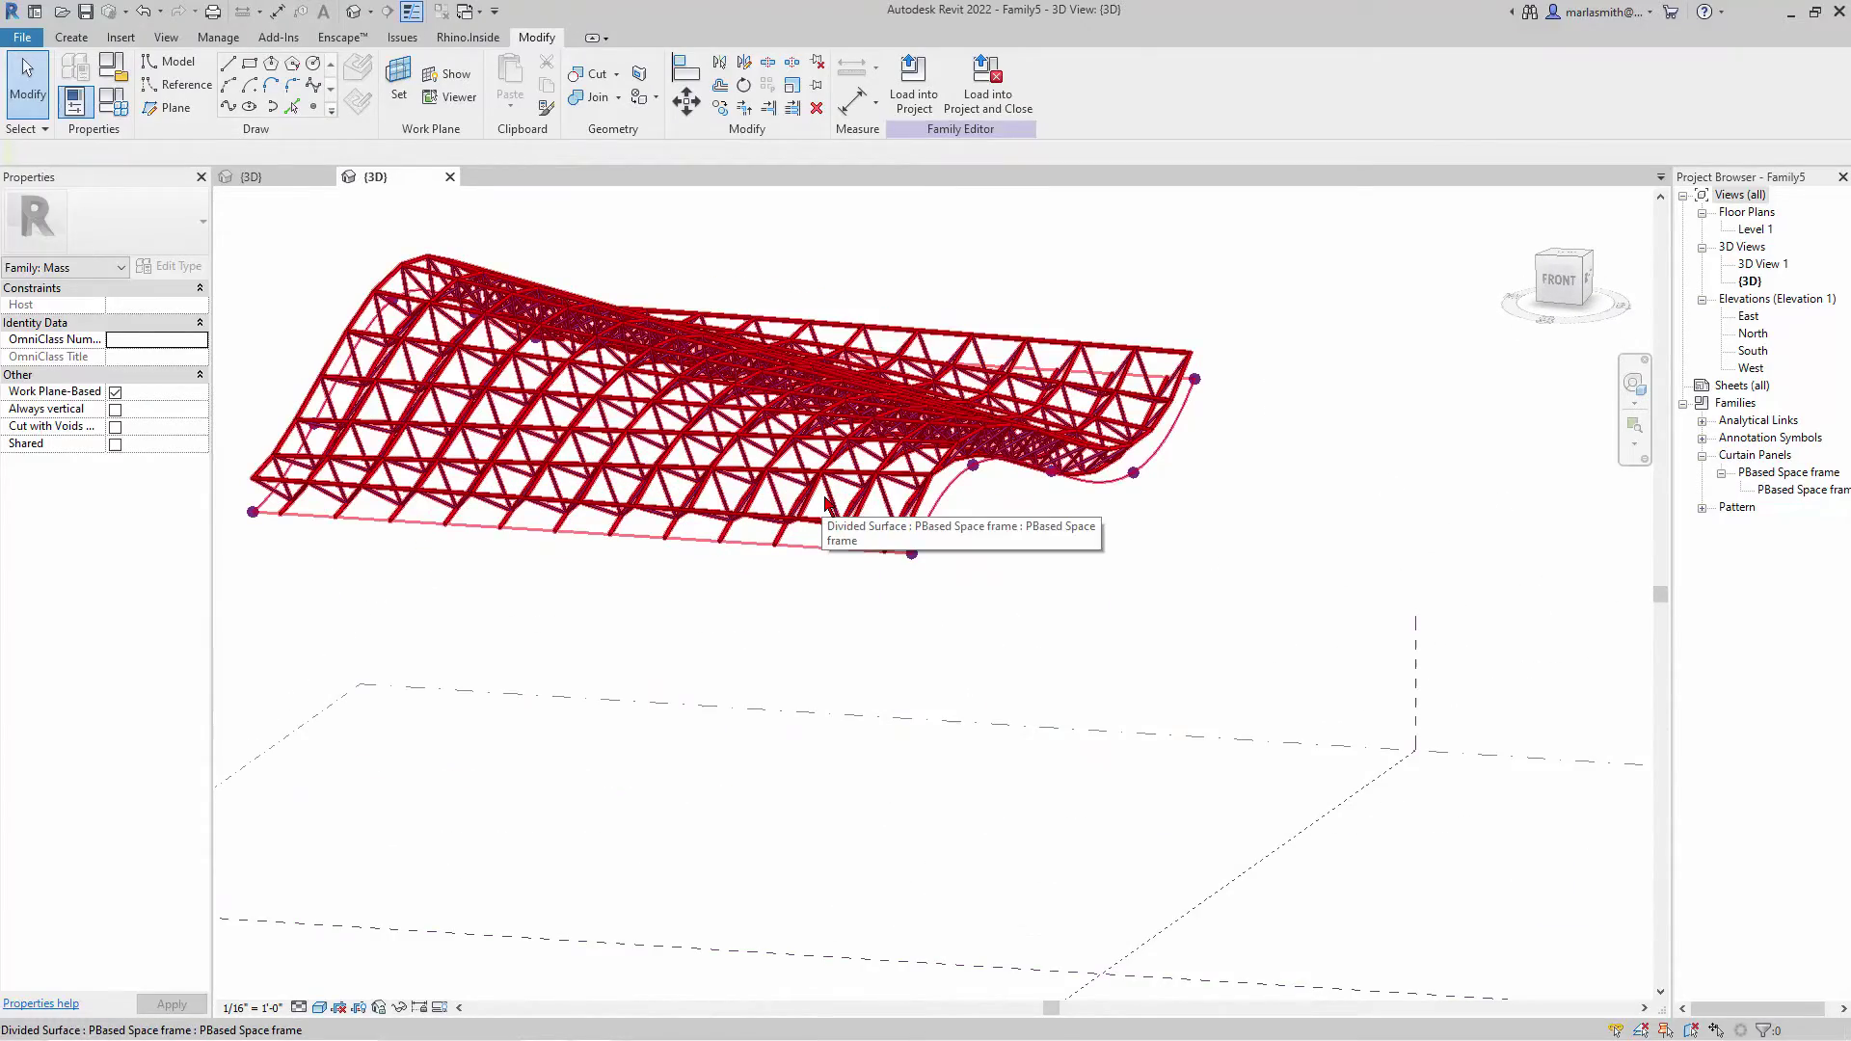
{"action": "key", "text": "Tab"}
{"action": "left_click", "coordinate": [825, 501]}
{"action": "scroll", "coordinate": [829, 506], "scroll_direction": "up", "scroll_amount": 5}
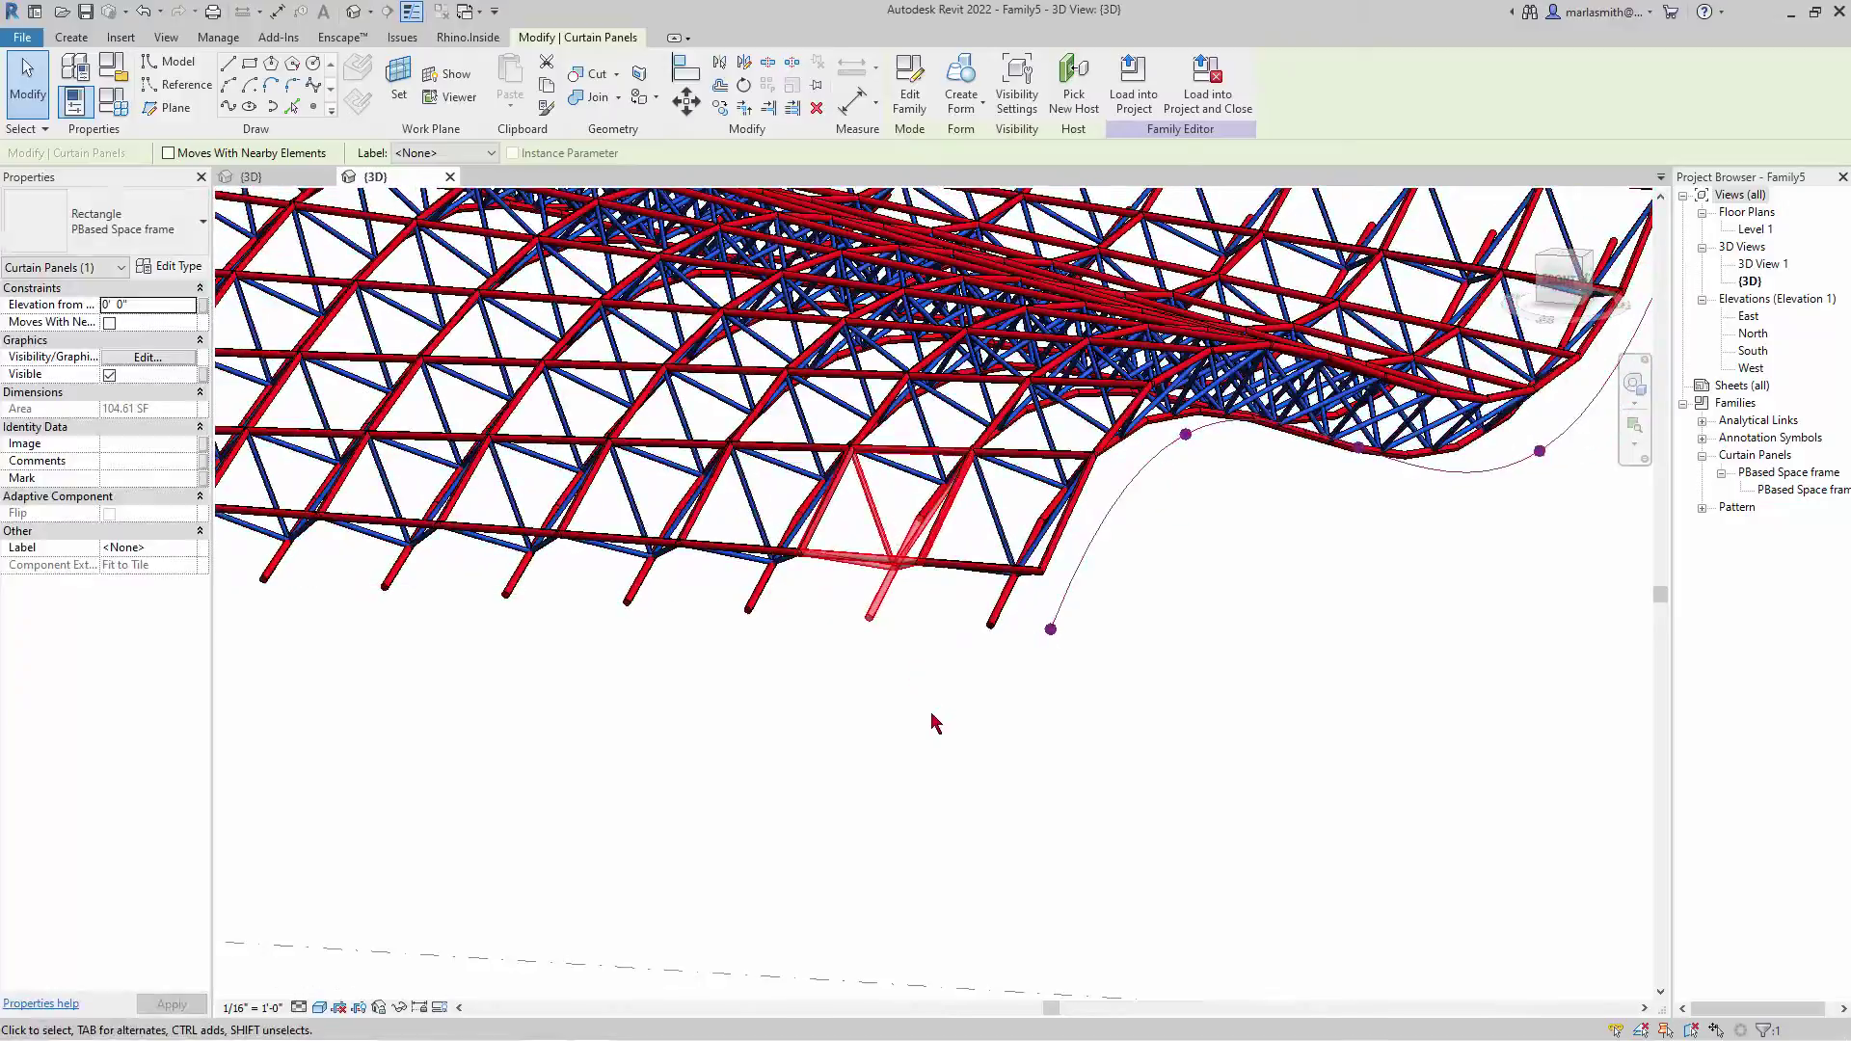
{"action": "middle_click_drag", "start_coordinate": [933, 723], "coordinate": [881, 673], "text": "shift"}
{"action": "middle_click_drag", "start_coordinate": [843, 603], "coordinate": [888, 640], "text": "shift"}
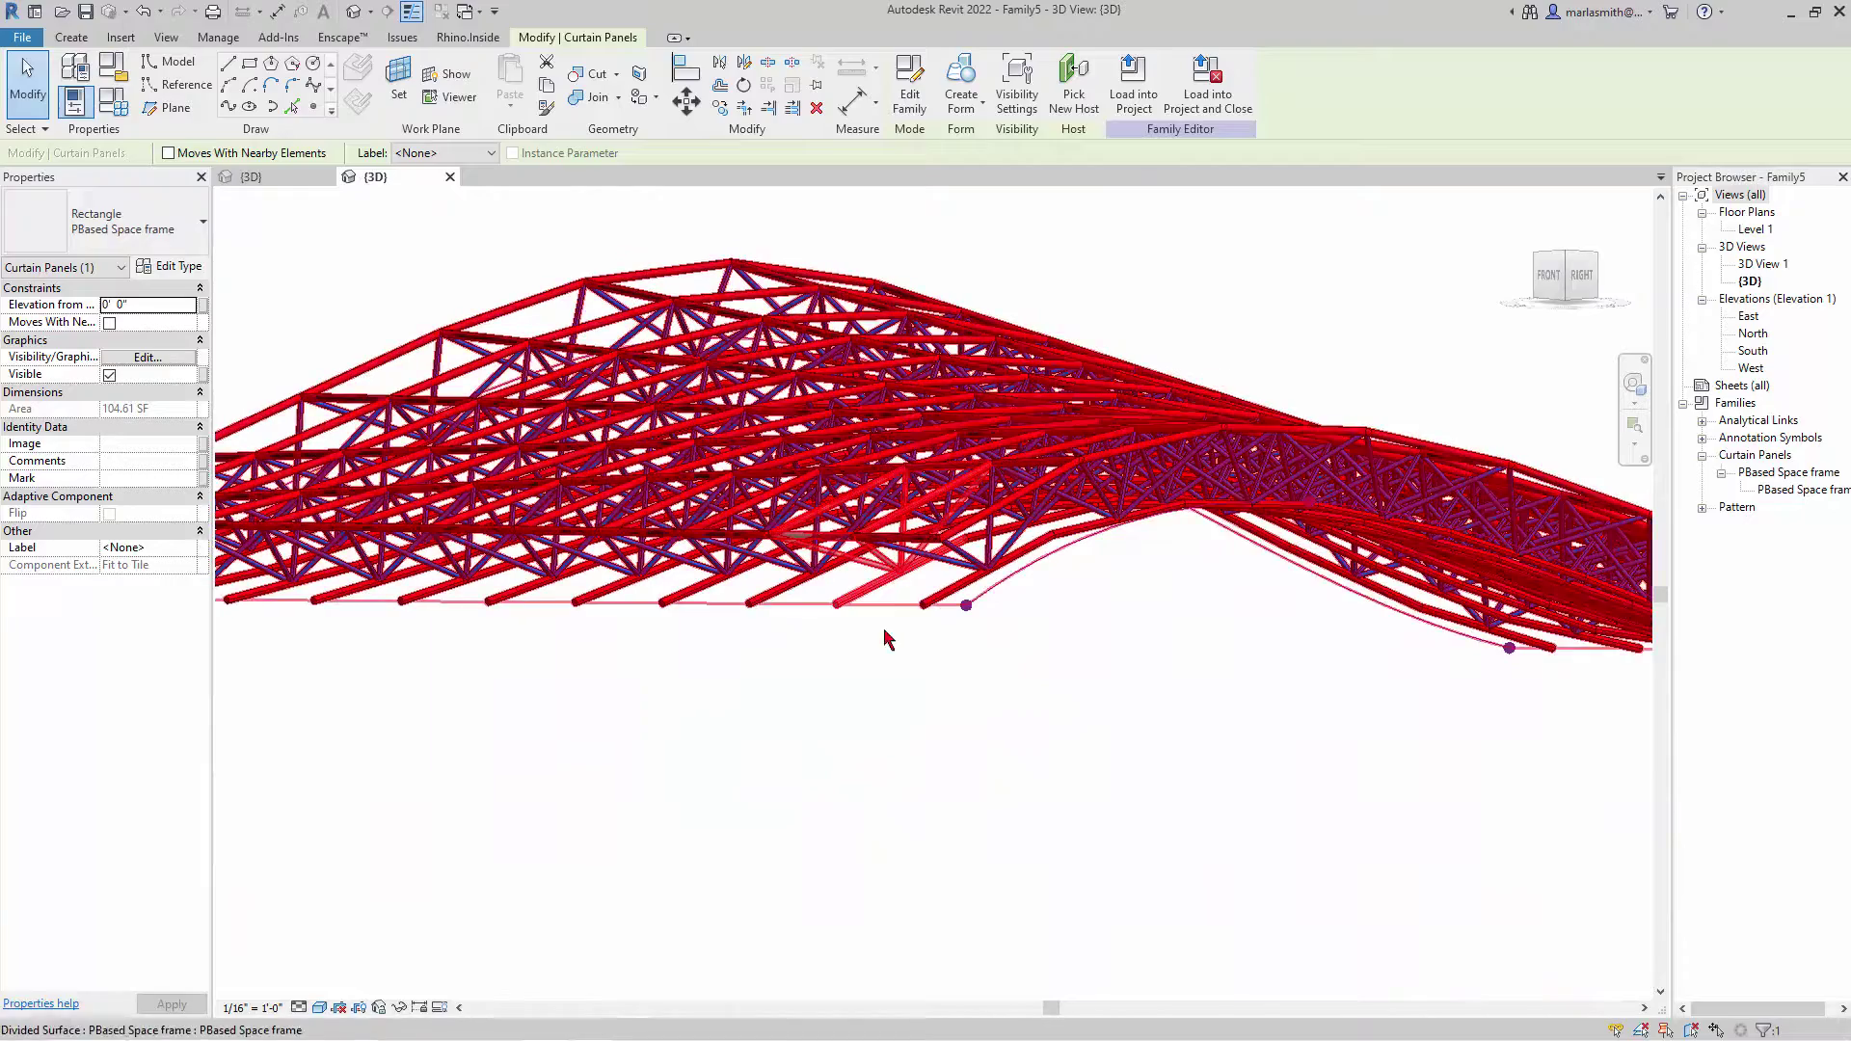
{"action": "left_click", "coordinate": [840, 680]}
{"action": "middle_click_drag", "start_coordinate": [303, 606], "coordinate": [820, 674], "text": "shift"}
{"action": "scroll", "coordinate": [1097, 761], "scroll_direction": "up", "scroll_amount": 5}
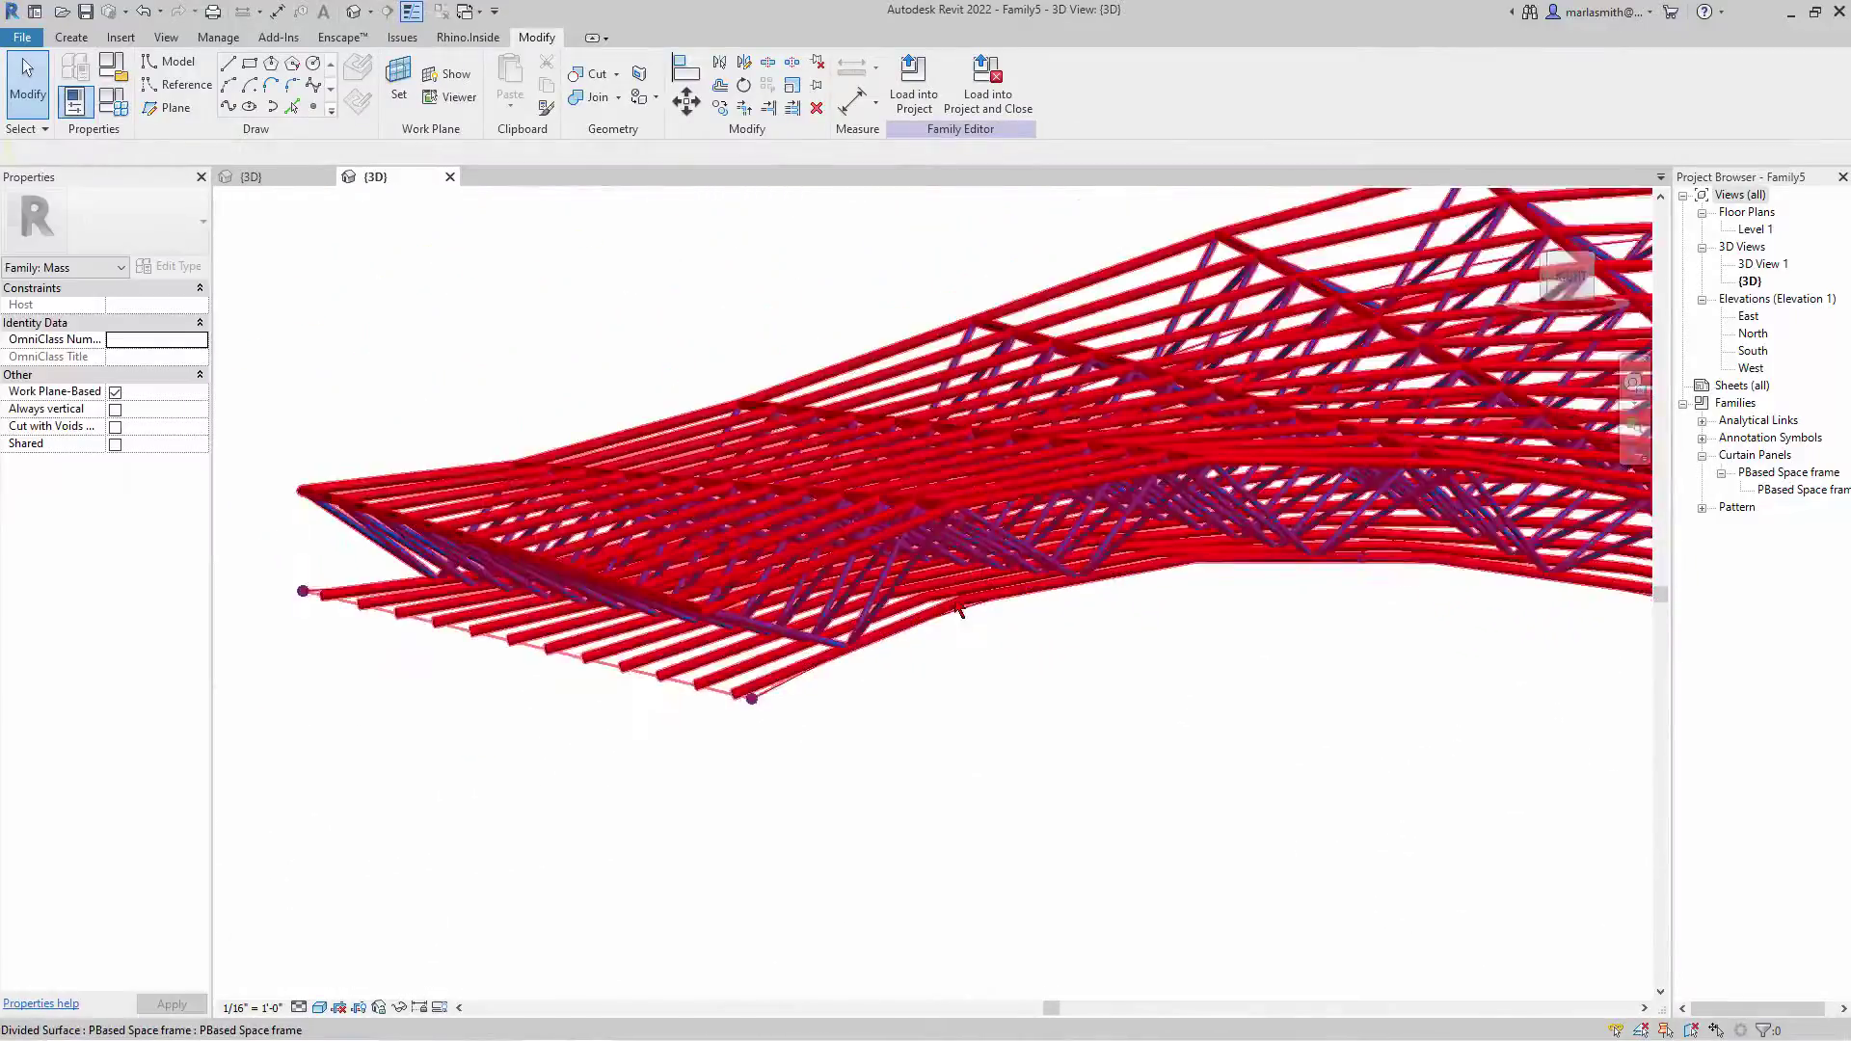
{"action": "scroll", "coordinate": [1003, 688], "scroll_direction": "up", "scroll_amount": 3}
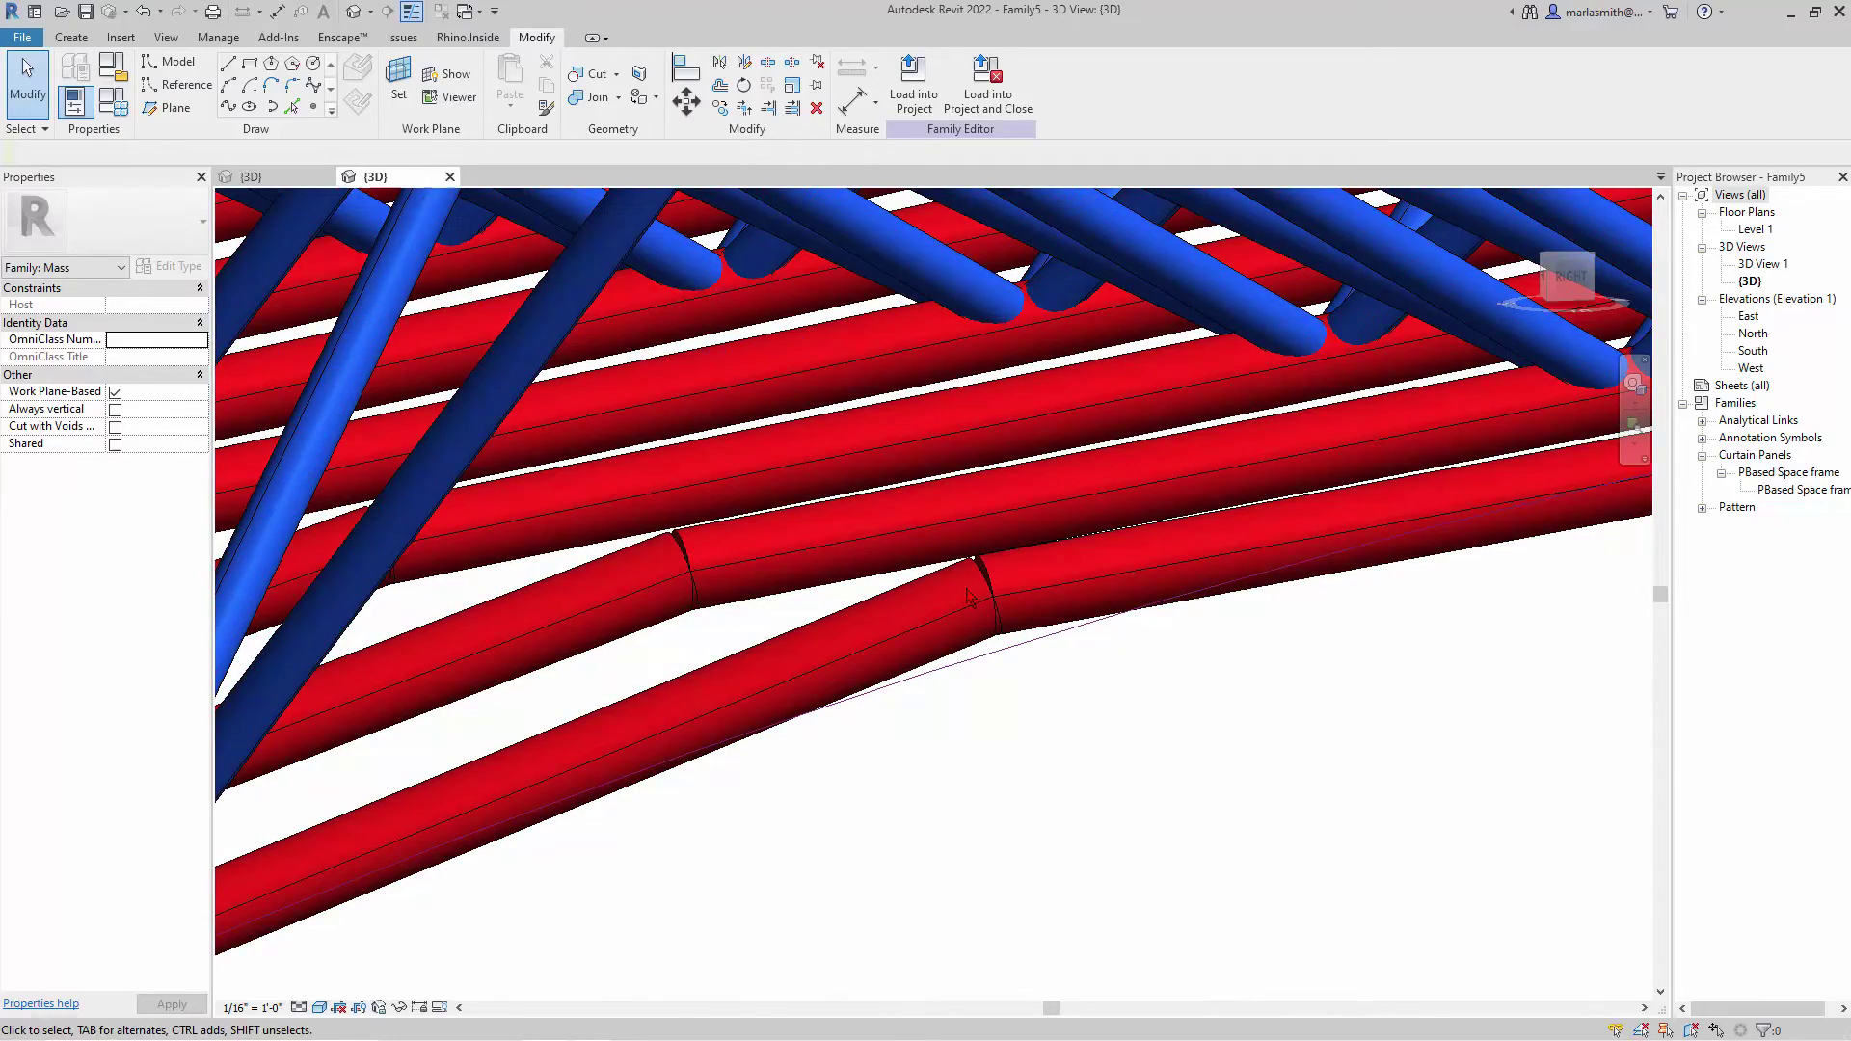
{"action": "scroll", "coordinate": [967, 594], "scroll_direction": "down", "scroll_amount": 8}
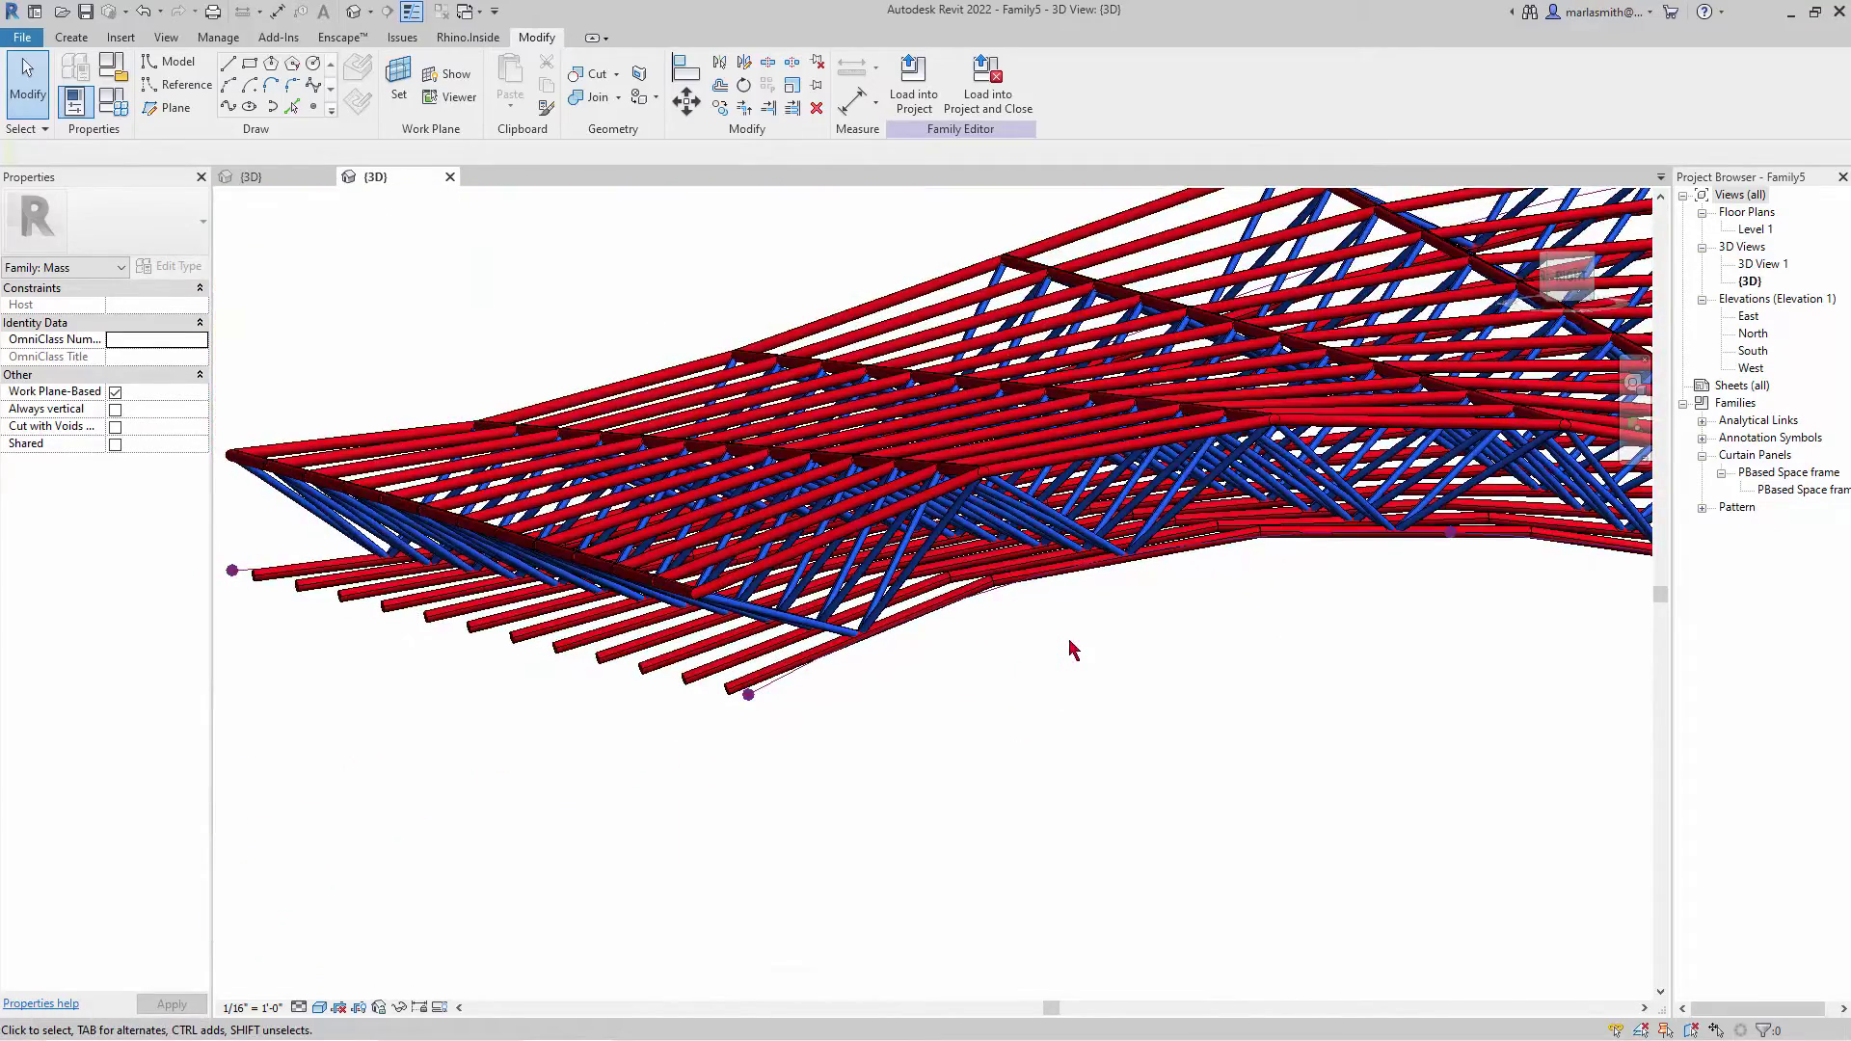
{"action": "middle_click_drag", "start_coordinate": [1072, 648], "coordinate": [911, 631], "text": "shift"}
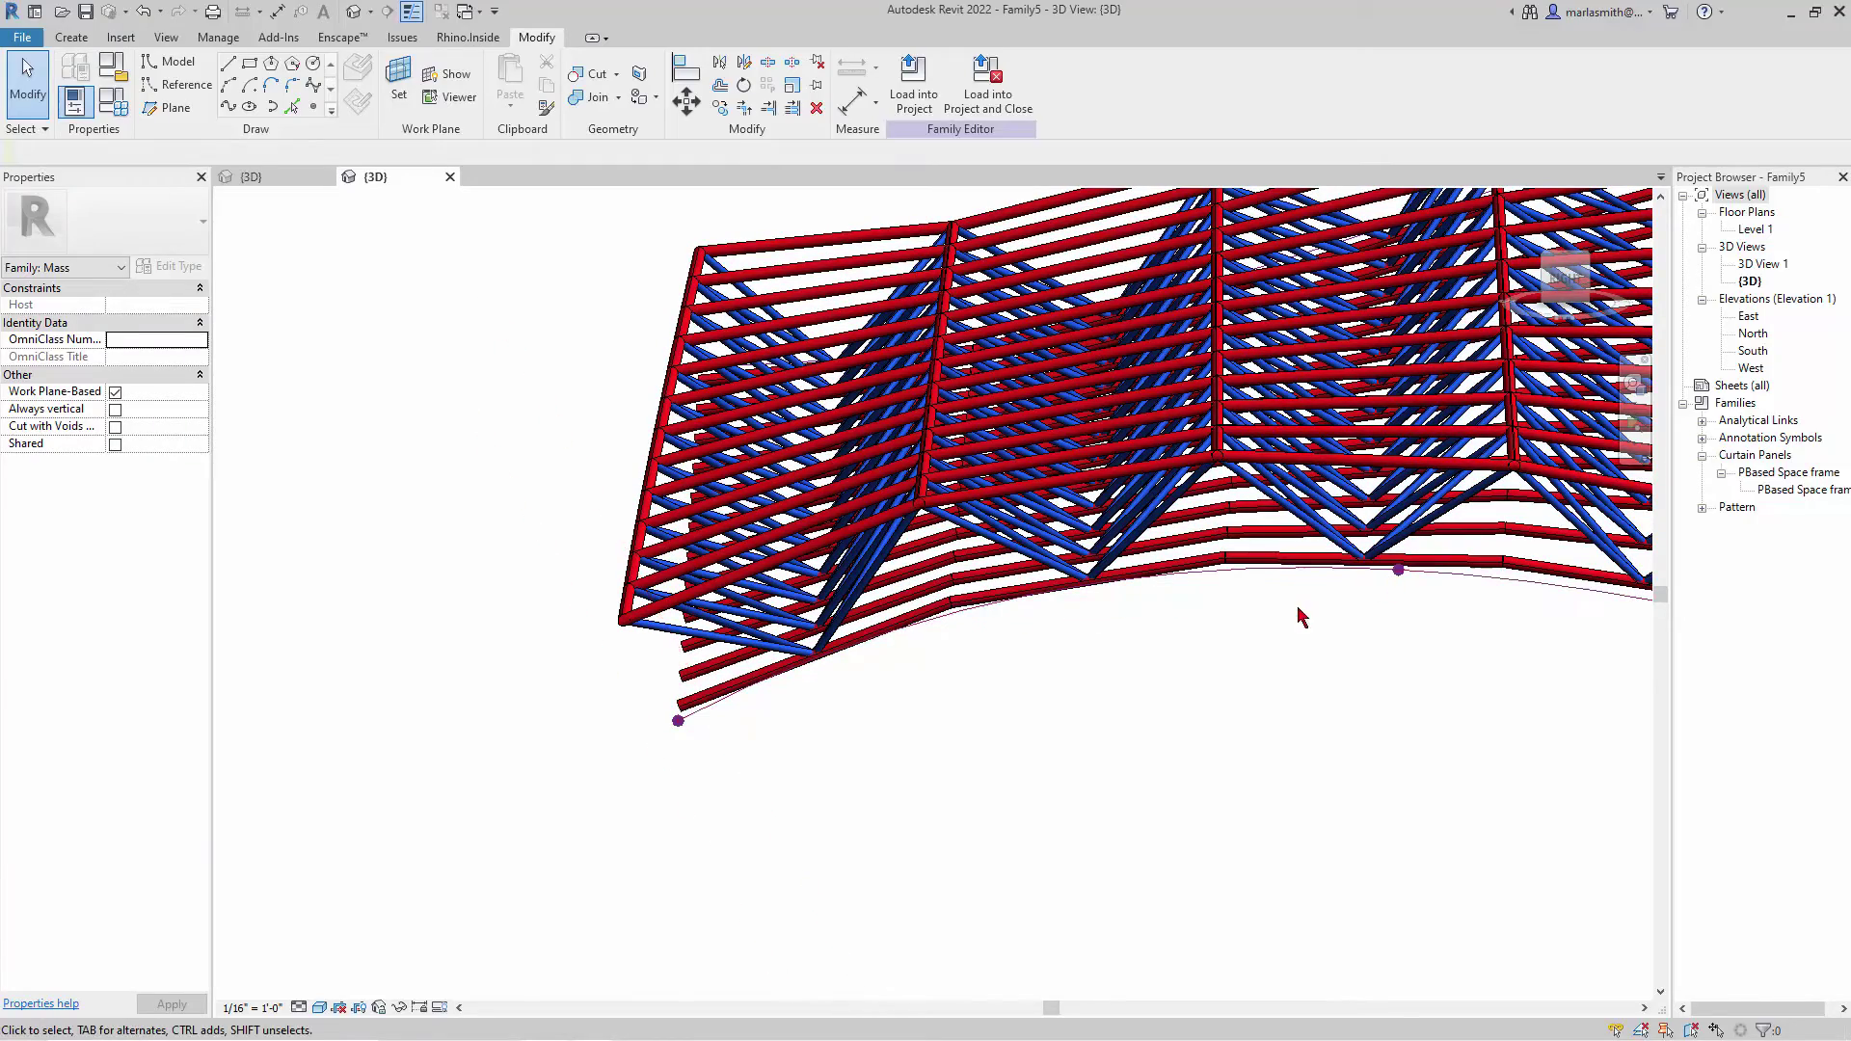
{"action": "middle_click_drag", "start_coordinate": [937, 755], "coordinate": [824, 744], "text": "shift"}
{"action": "scroll", "coordinate": [959, 728], "scroll_direction": "down", "scroll_amount": 5}
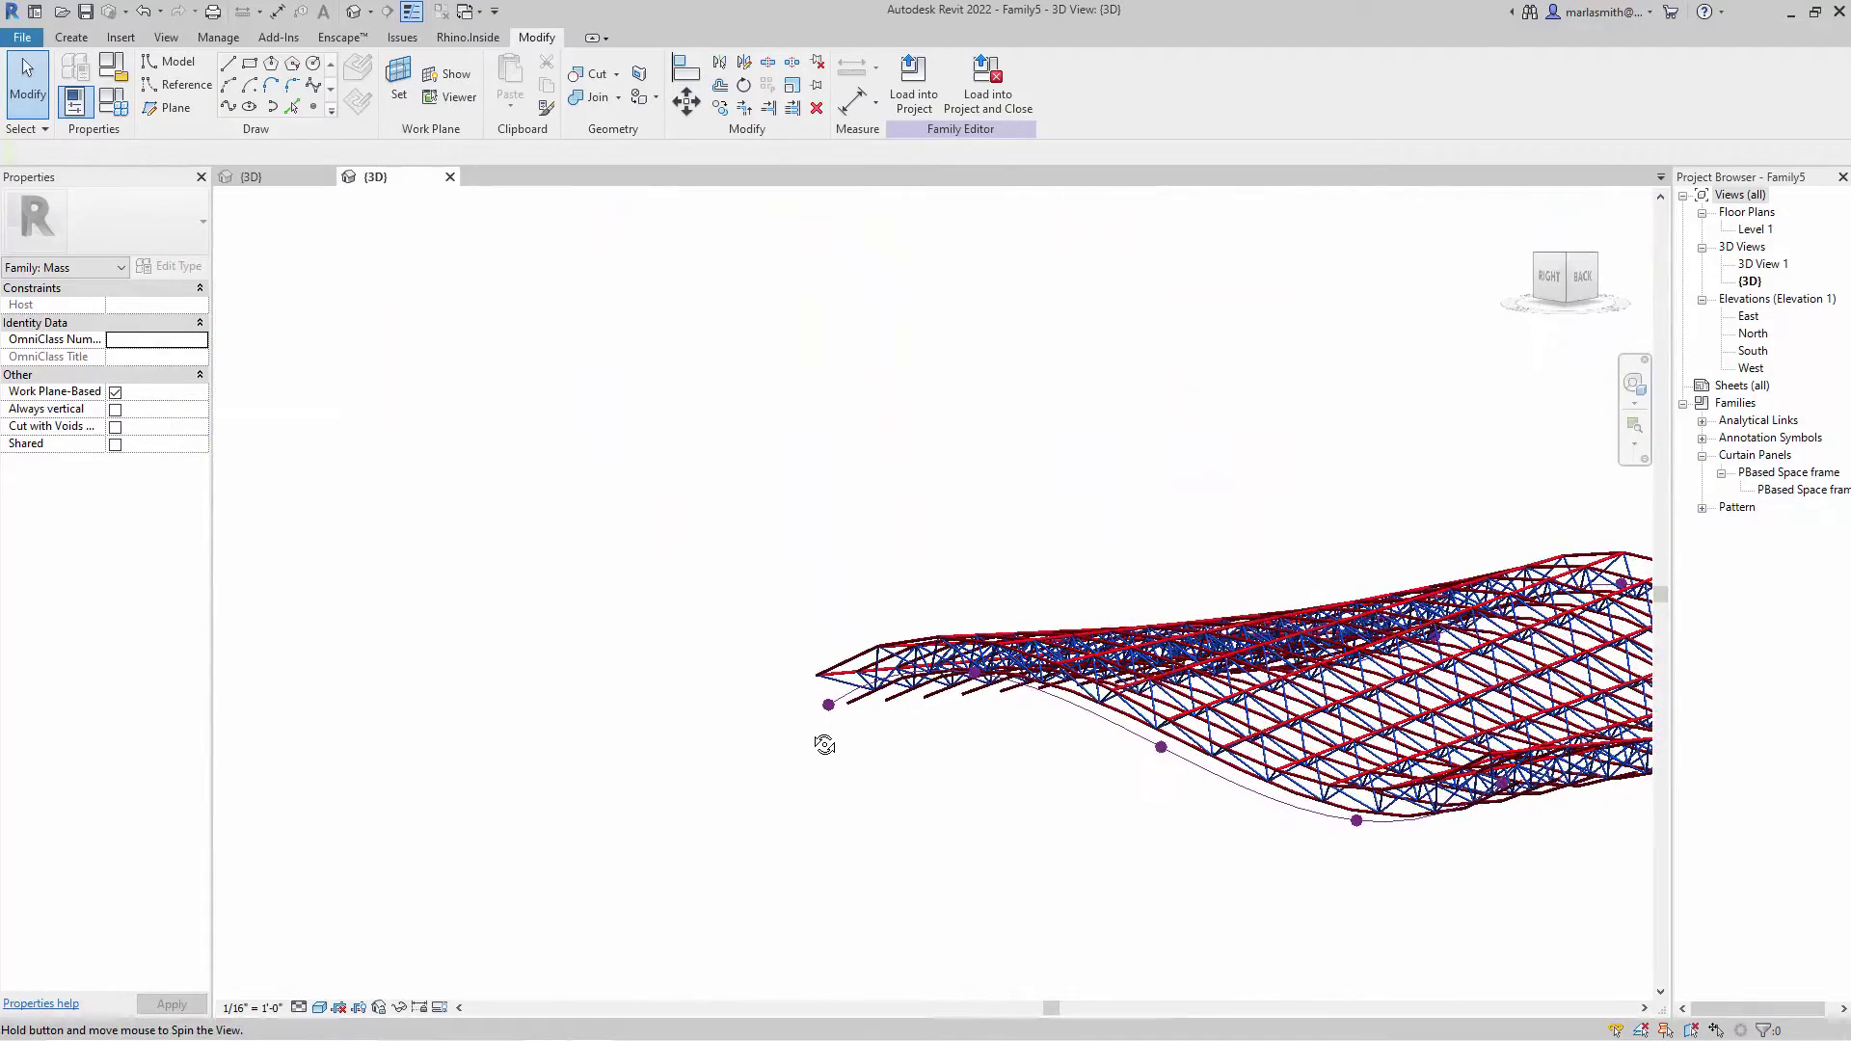
{"action": "scroll", "coordinate": [578, 345], "scroll_direction": "down", "scroll_amount": 2}
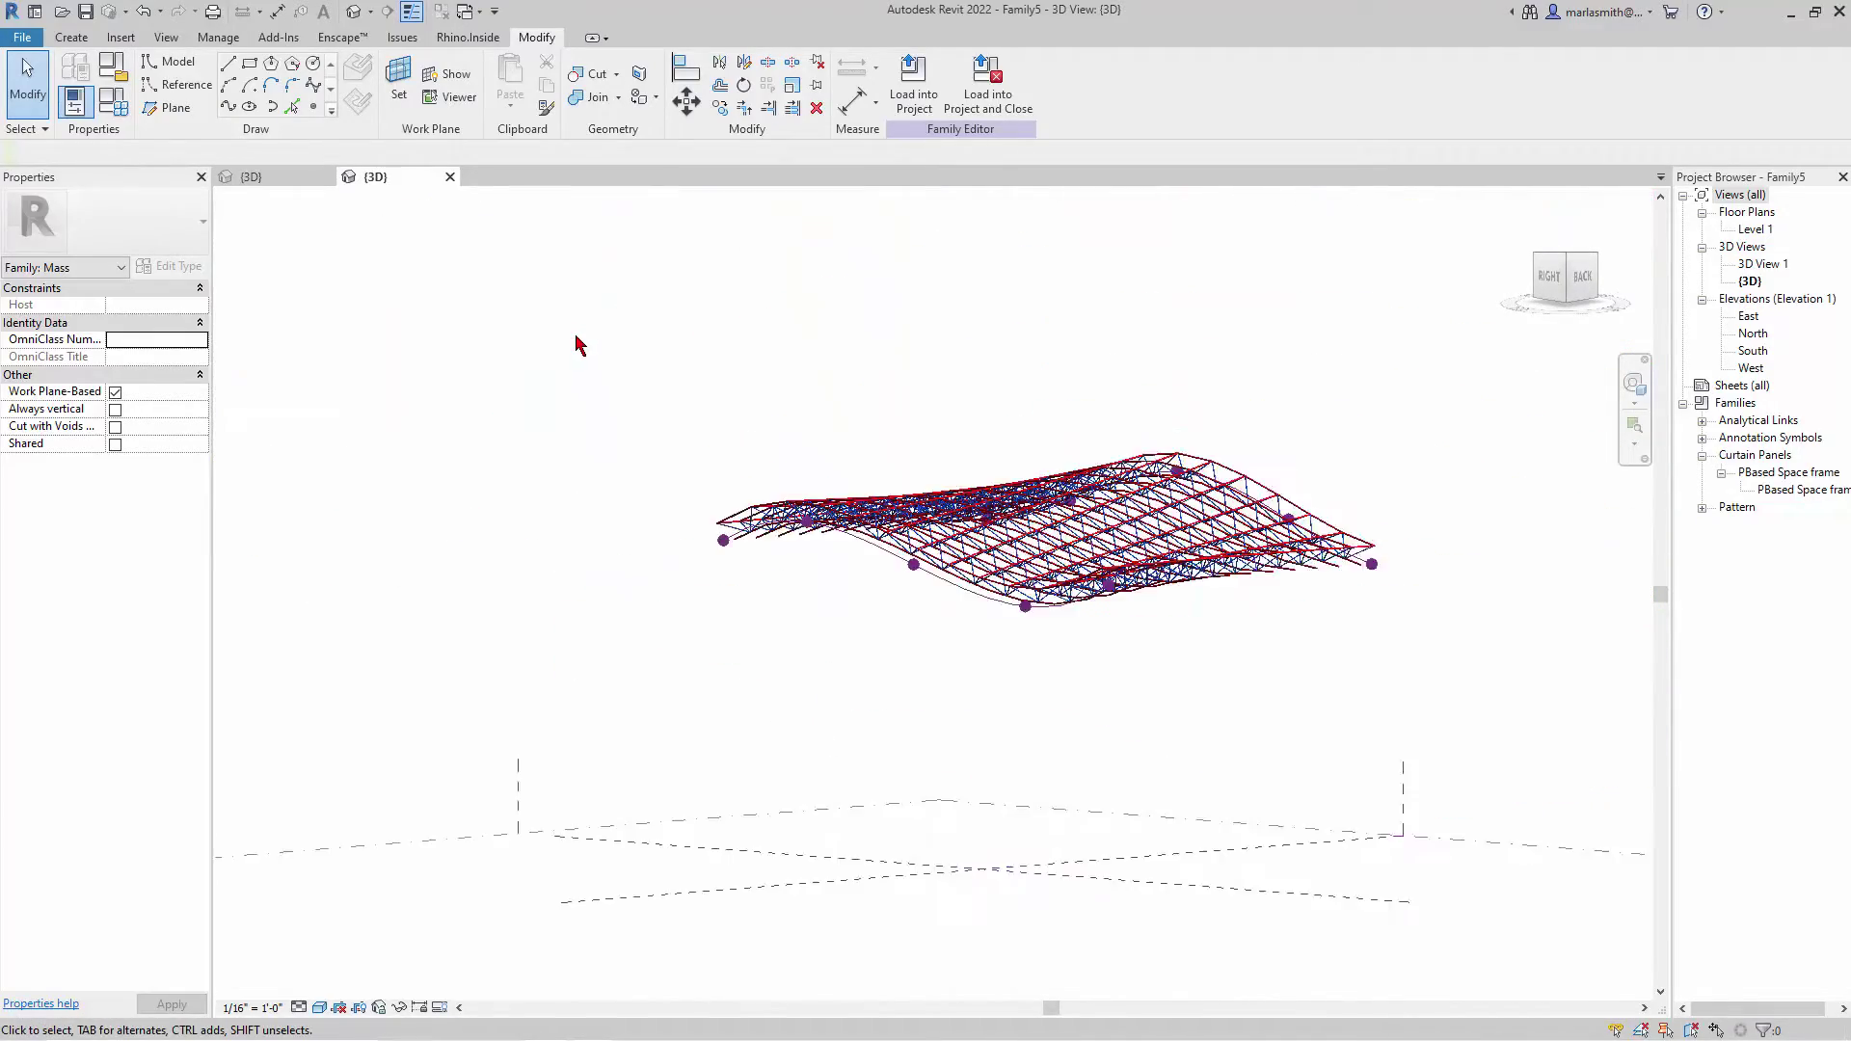
{"action": "scroll", "coordinate": [685, 320], "scroll_direction": "up", "scroll_amount": 3}
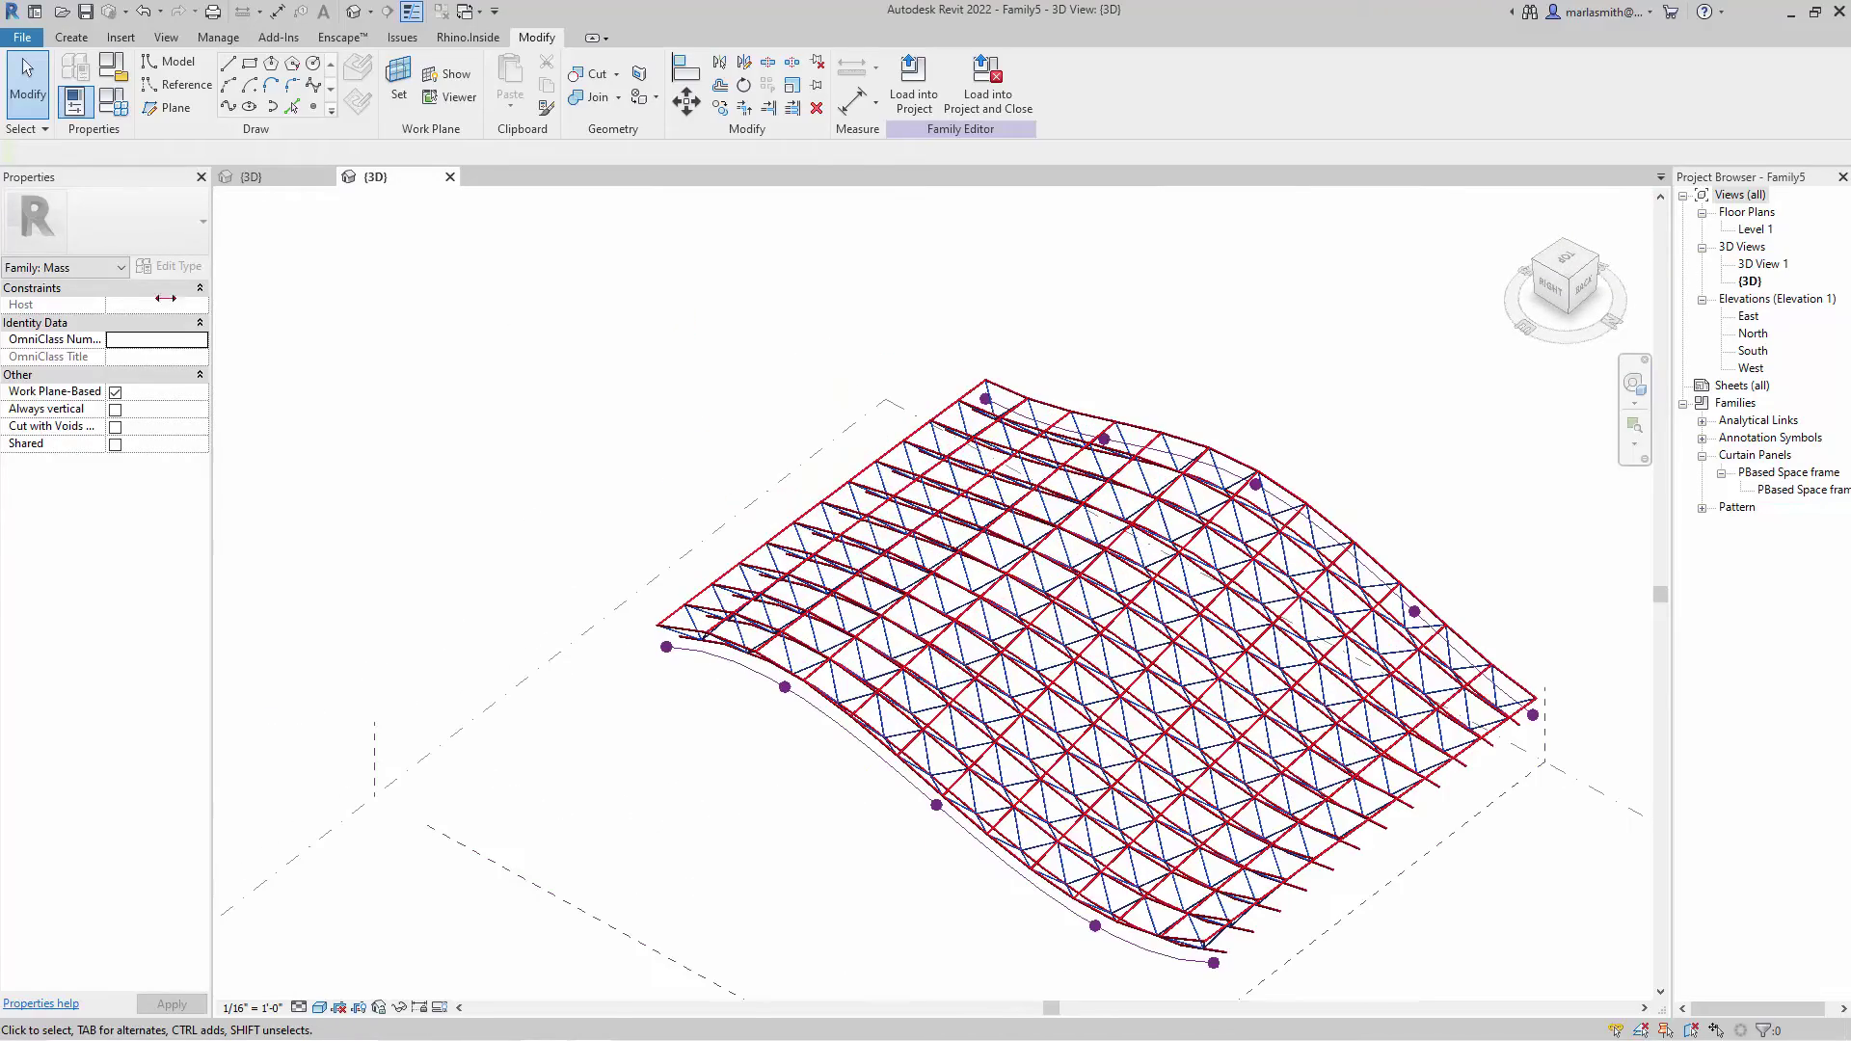